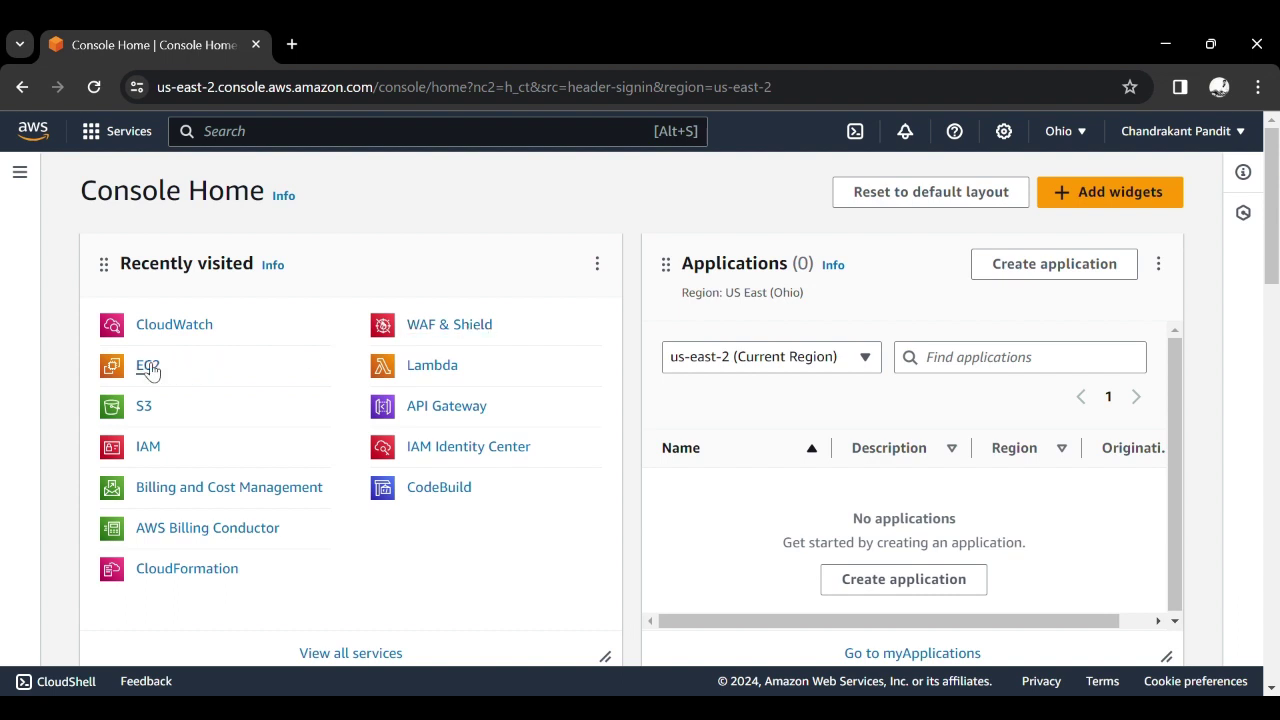
# Step: Open EC2 from the recently visited services and list the instances without the running-state filter
pyautogui.click(147, 368)
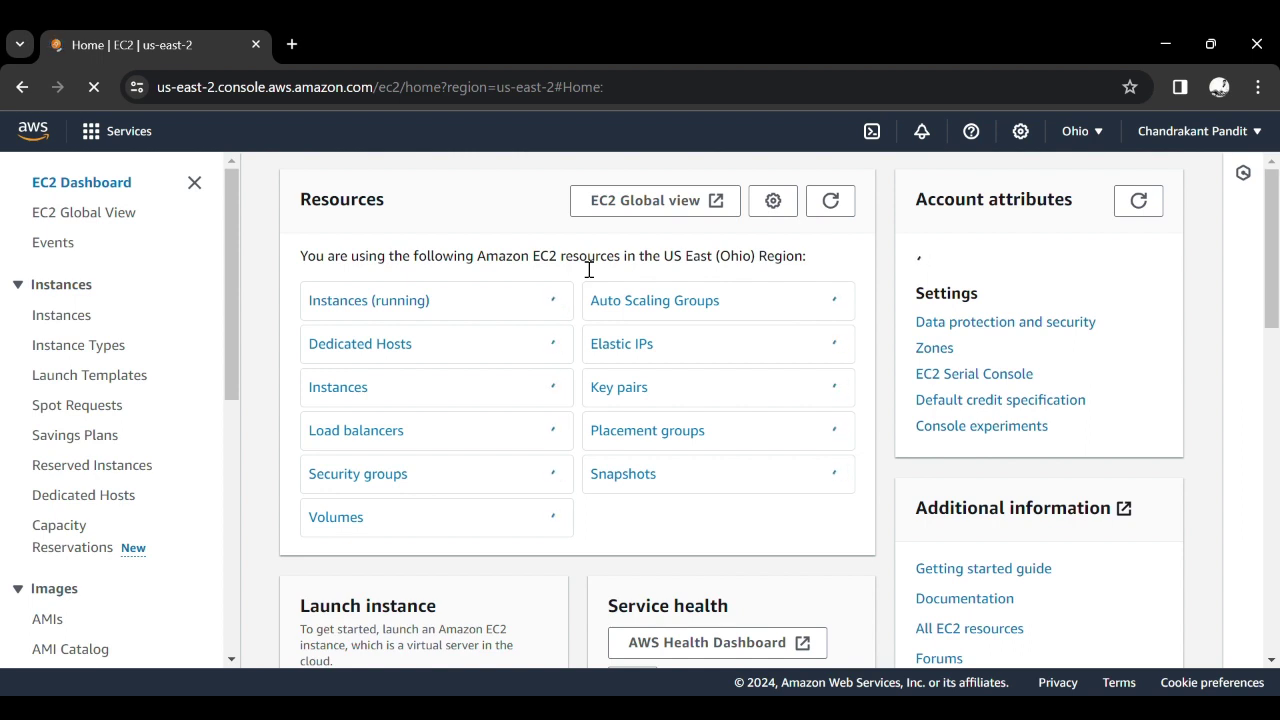
pyautogui.doubleClick(738, 258)
pyautogui.click(694, 260)
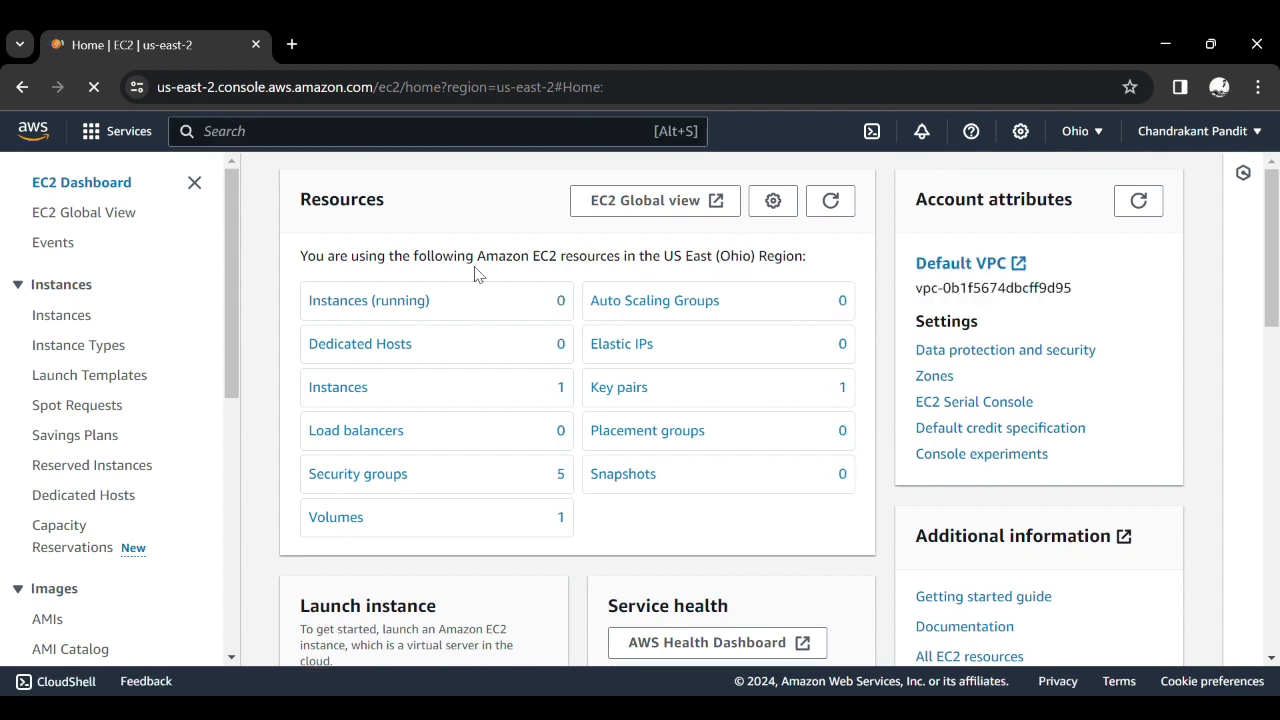
pyautogui.click(413, 306)
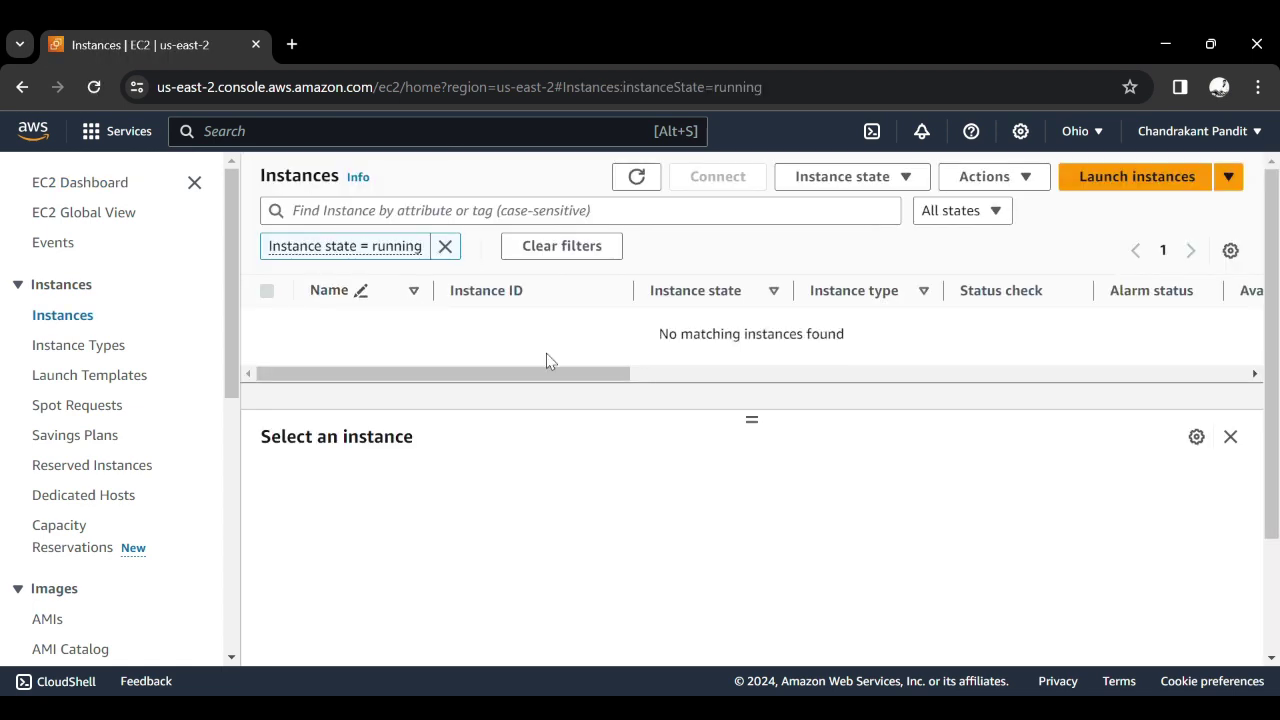
pyautogui.click(444, 245)
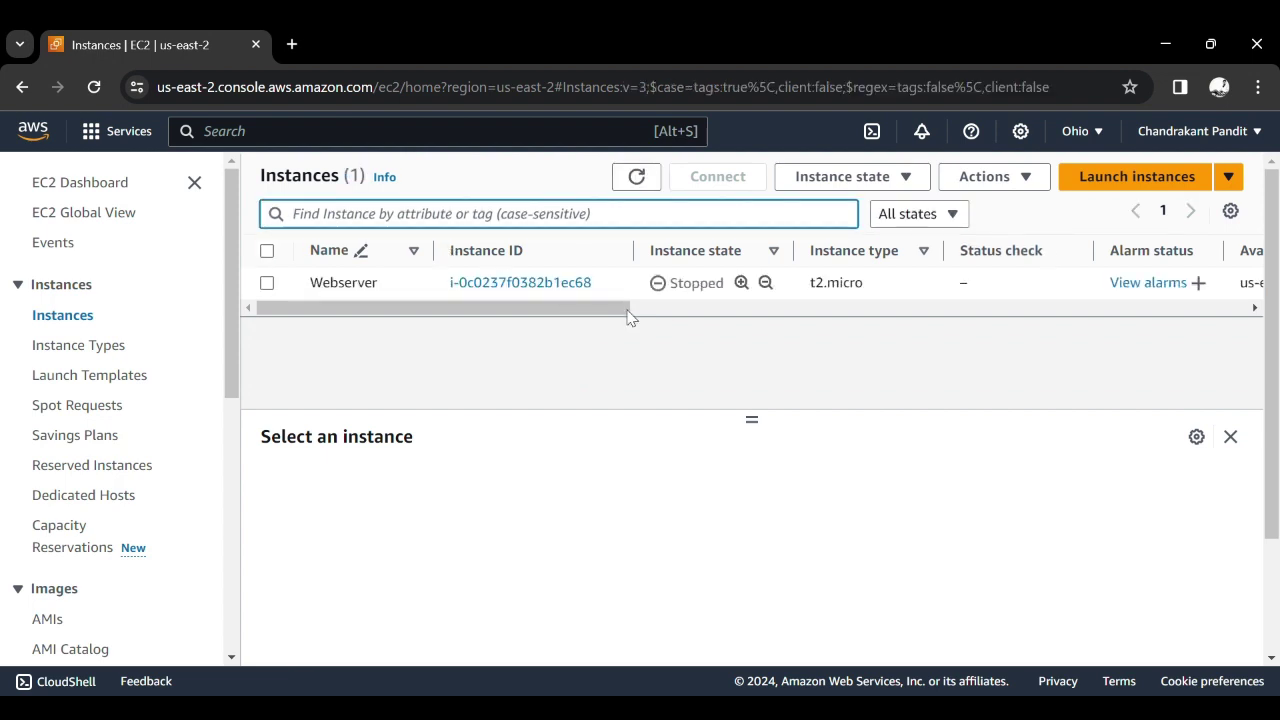
# Step: Start the Webserver instance and refresh the instance list
pyautogui.click(707, 298)
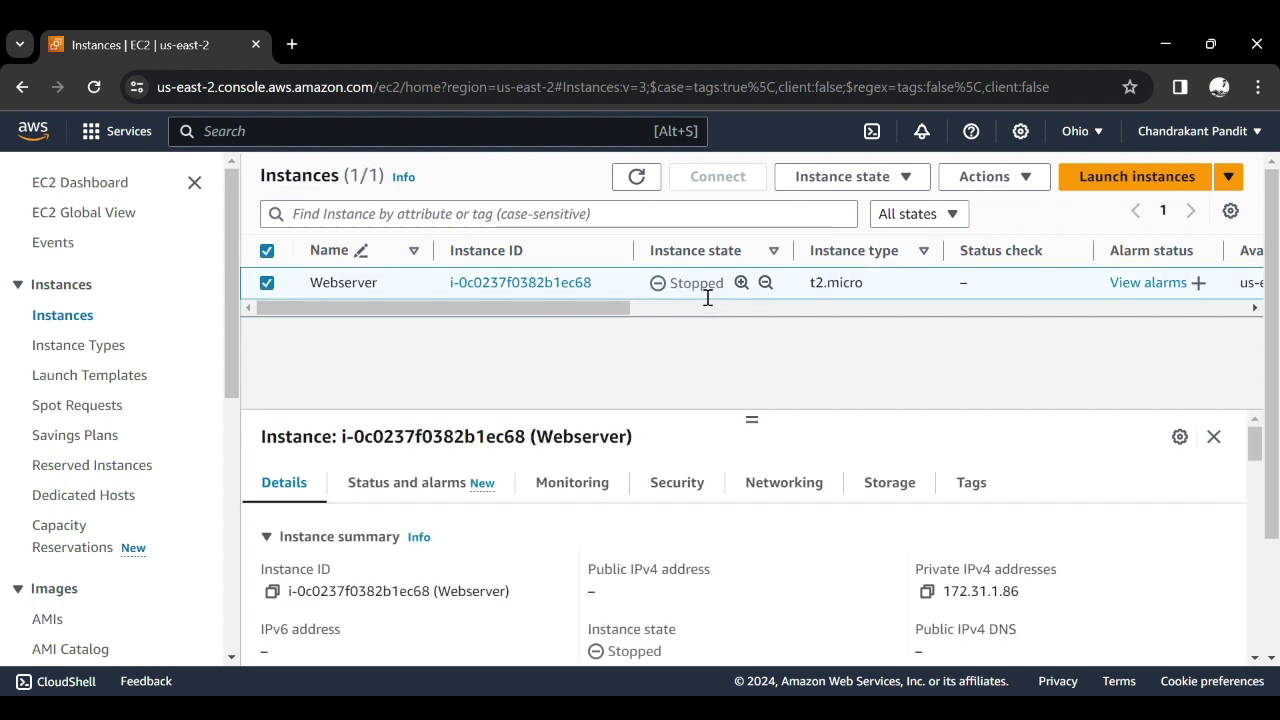
pyautogui.click(810, 178)
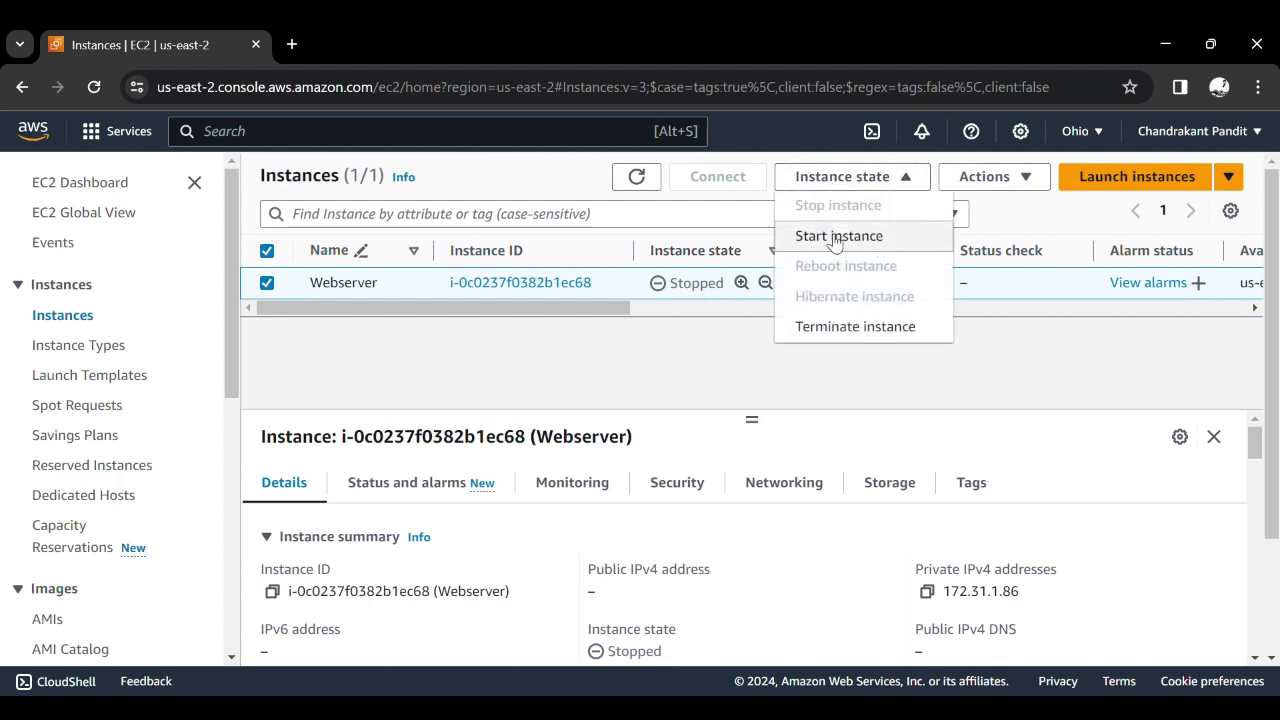
pyautogui.click(835, 237)
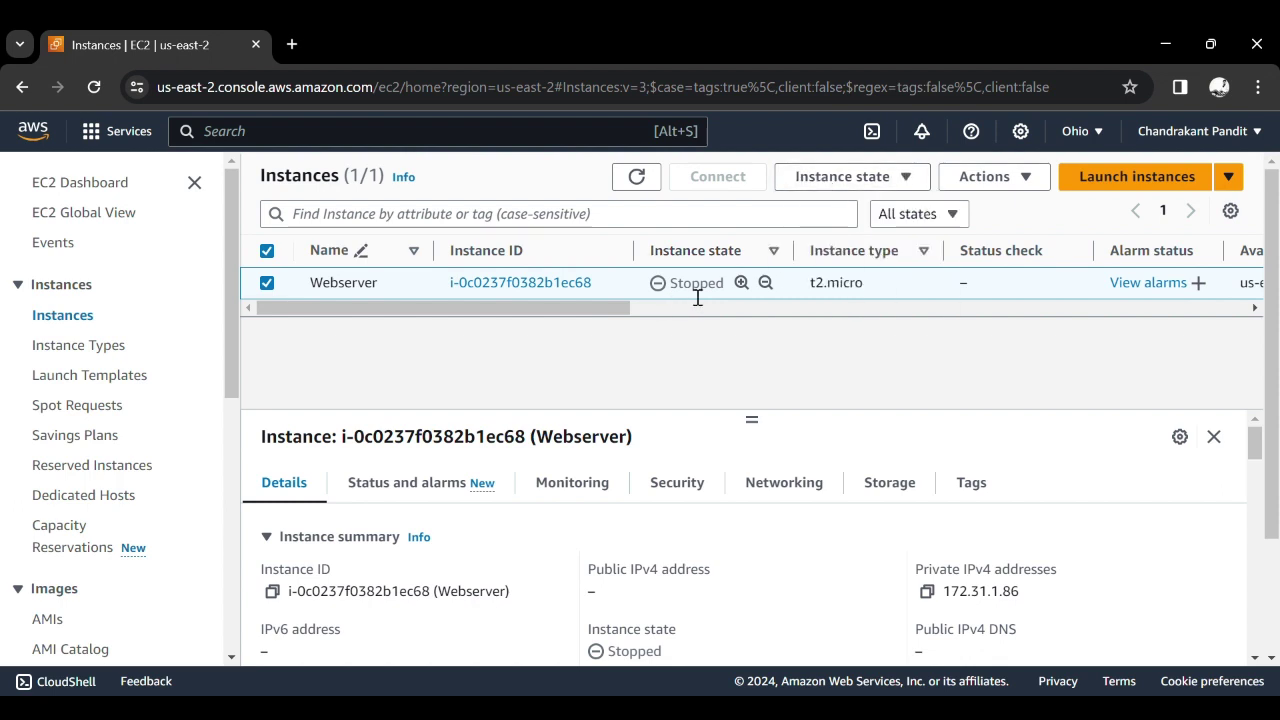
pyautogui.doubleClick(638, 212)
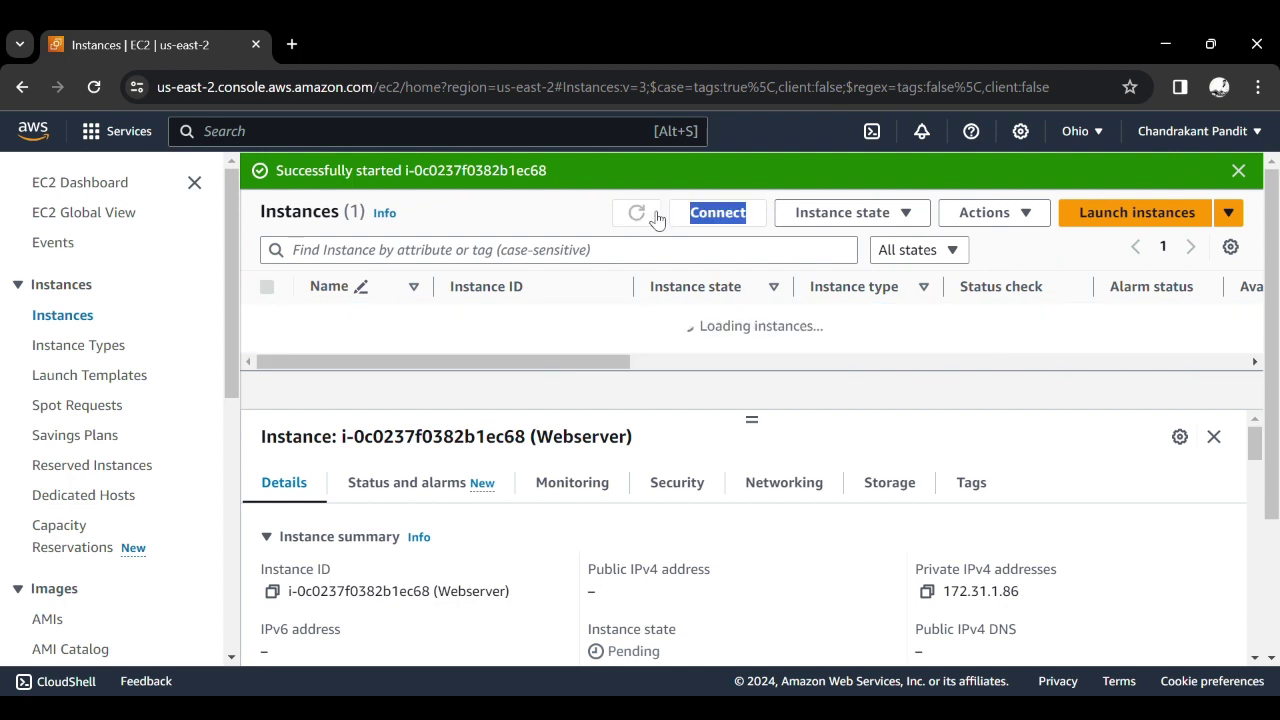
# Step: Open the Webserver instance's summary page and refresh it to check the instance state and public IPv4 address
pyautogui.click(545, 320)
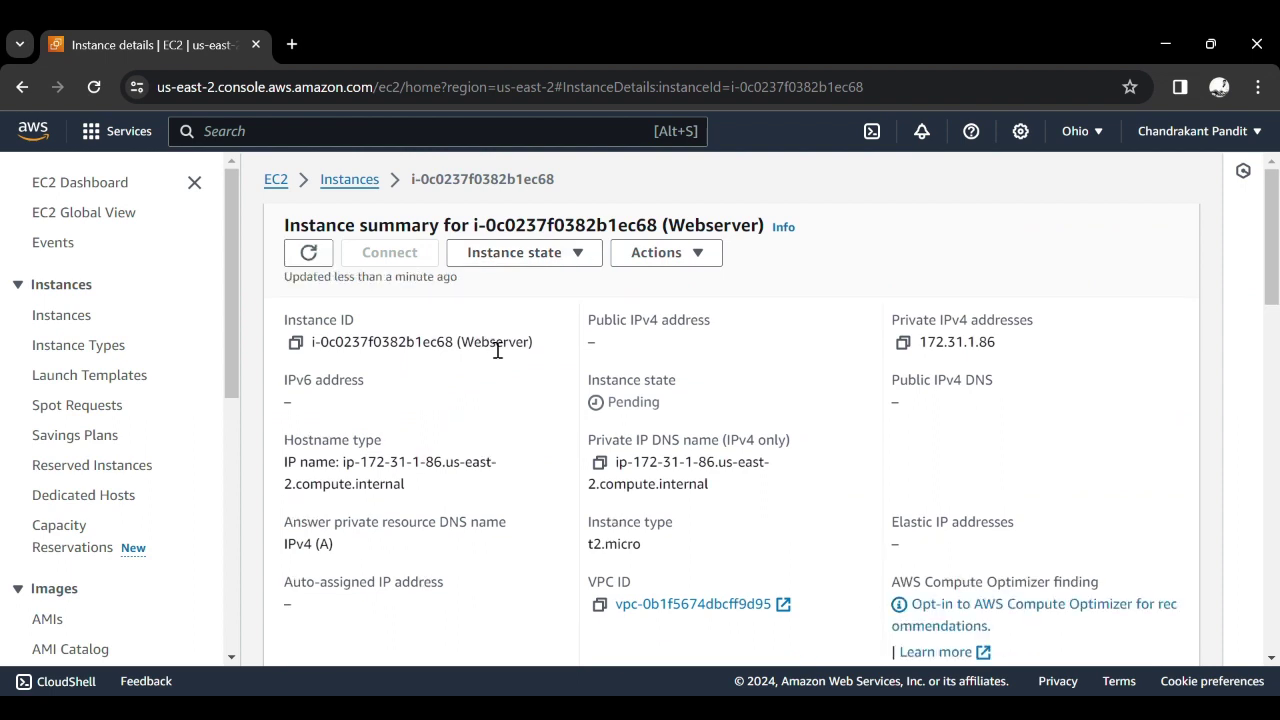
pyautogui.doubleClick(497, 345)
pyautogui.click(507, 349)
pyautogui.click(312, 255)
pyautogui.click(310, 255)
pyautogui.doubleClick(645, 406)
pyautogui.click(641, 337)
pyautogui.click(1075, 138)
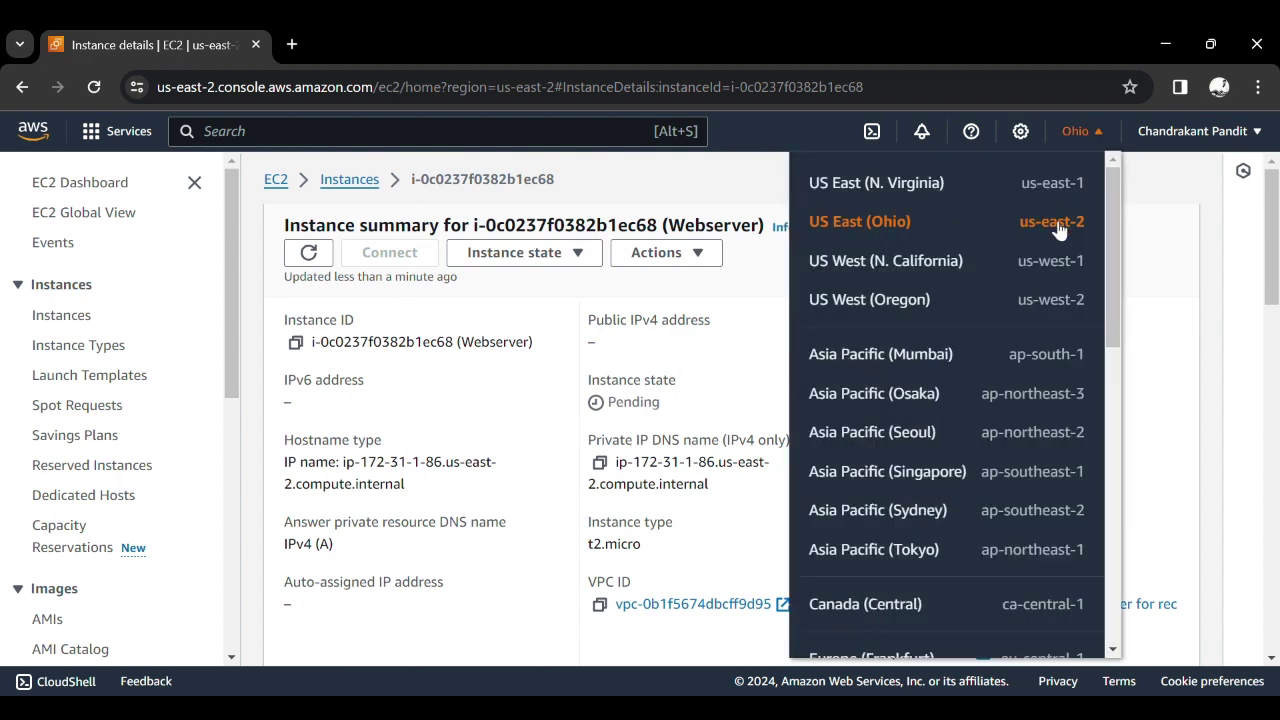
pyautogui.click(670, 312)
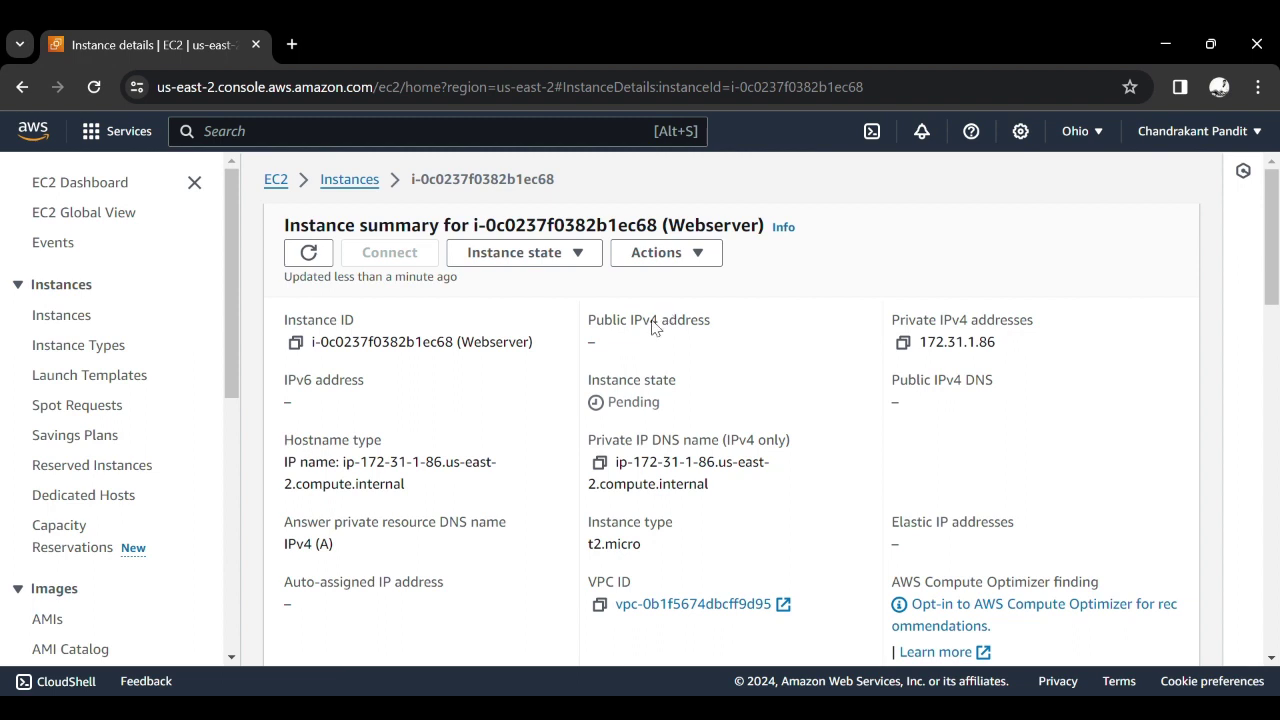
pyautogui.click(309, 253)
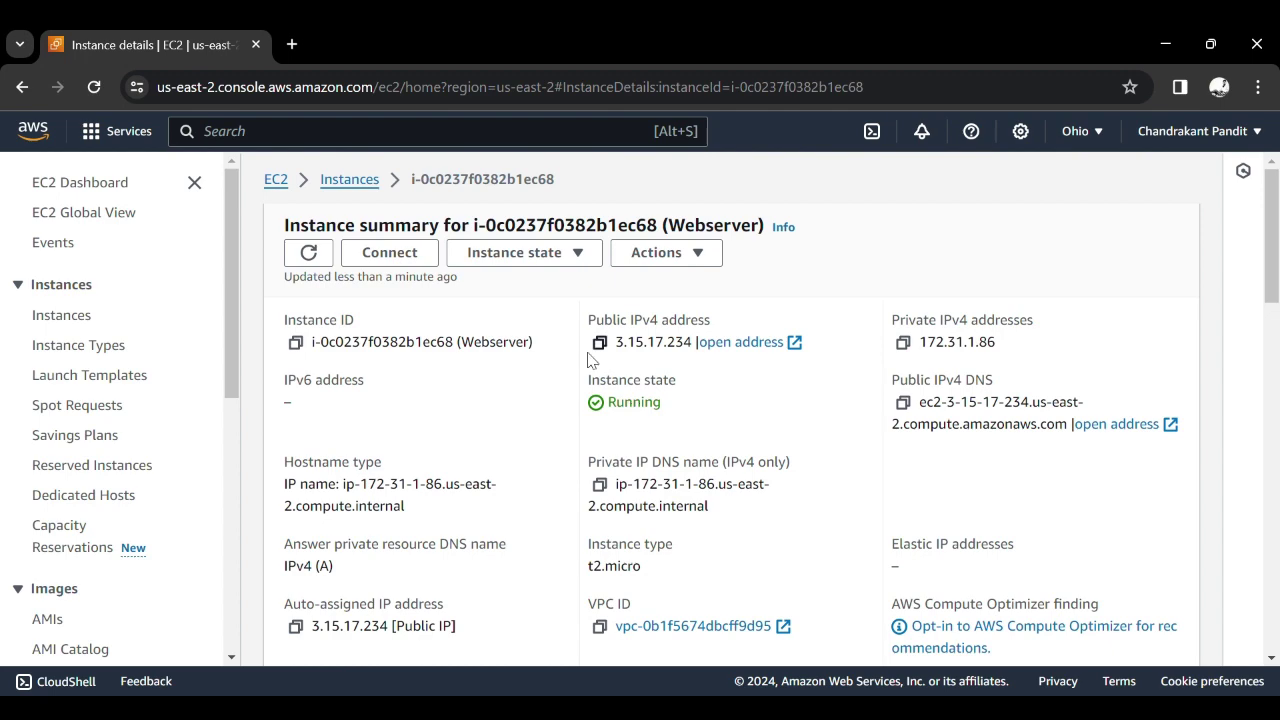
# Step: Connect to the Webserver instance in the browser using EC2 Instance Connect with the username ubuntu
pyautogui.click(416, 257)
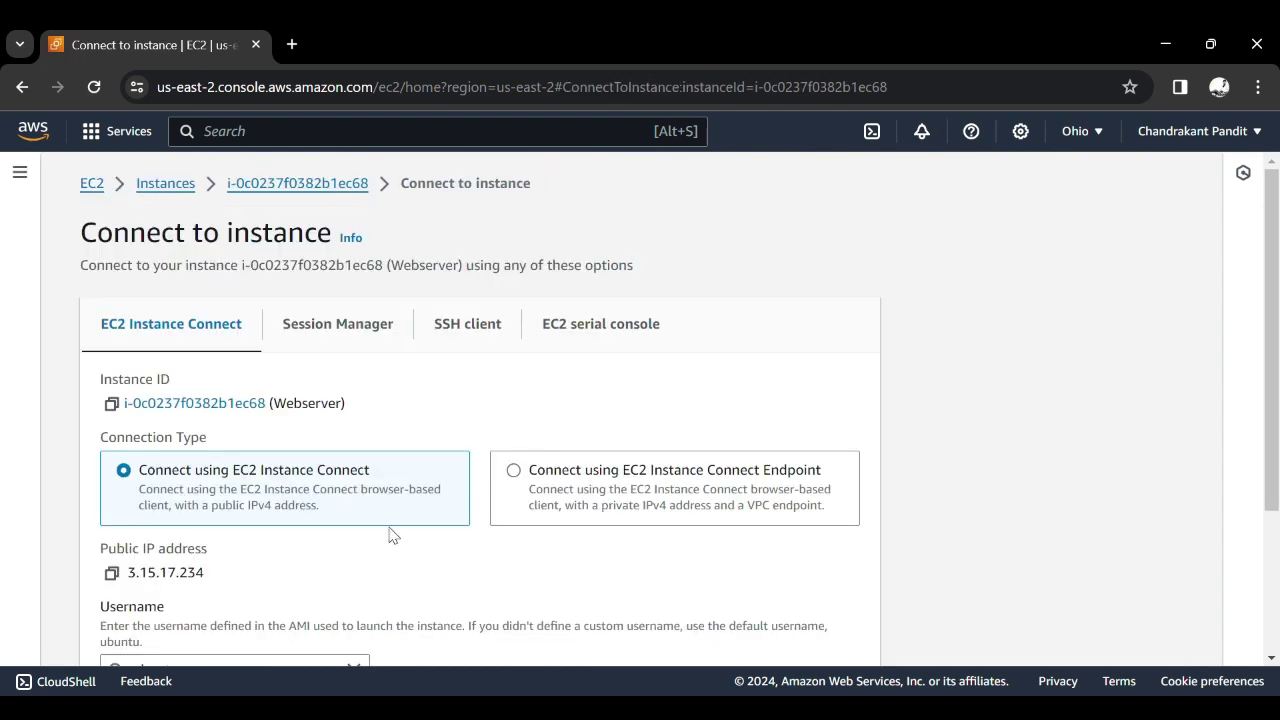
pyautogui.scroll(-3, 349, 529)
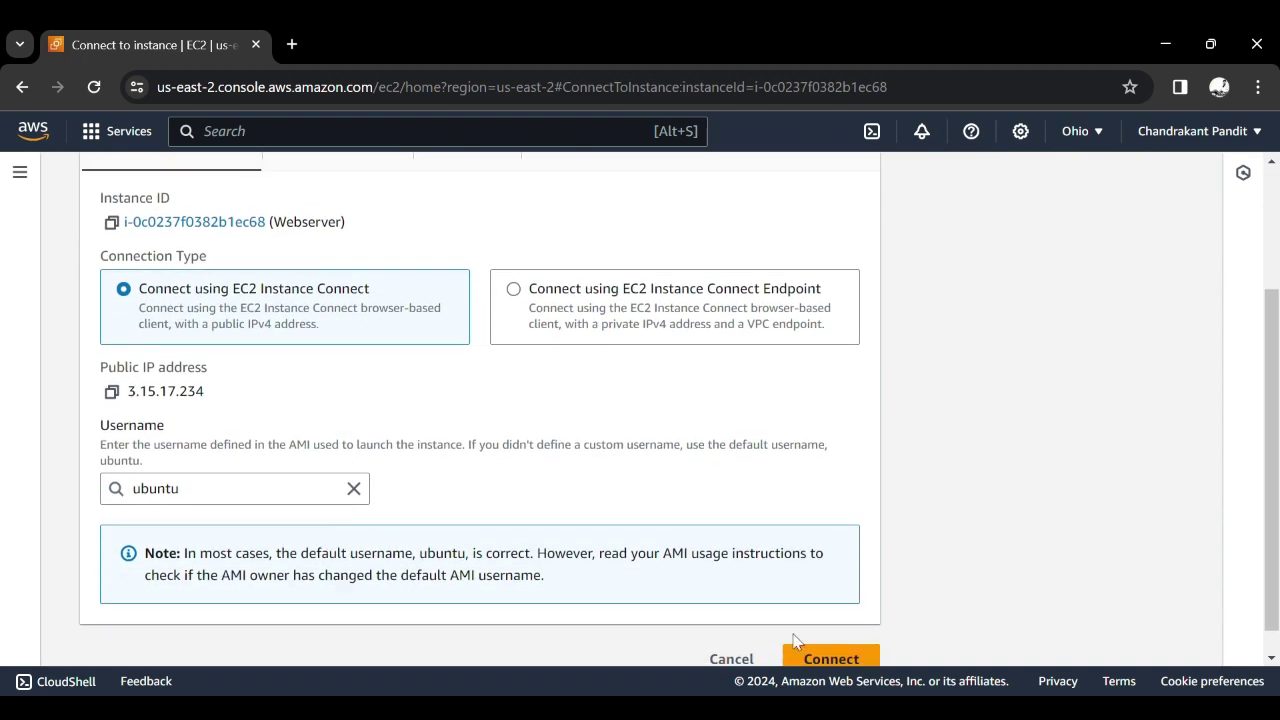
pyautogui.scroll(-1, 825, 652)
pyautogui.click(813, 635)
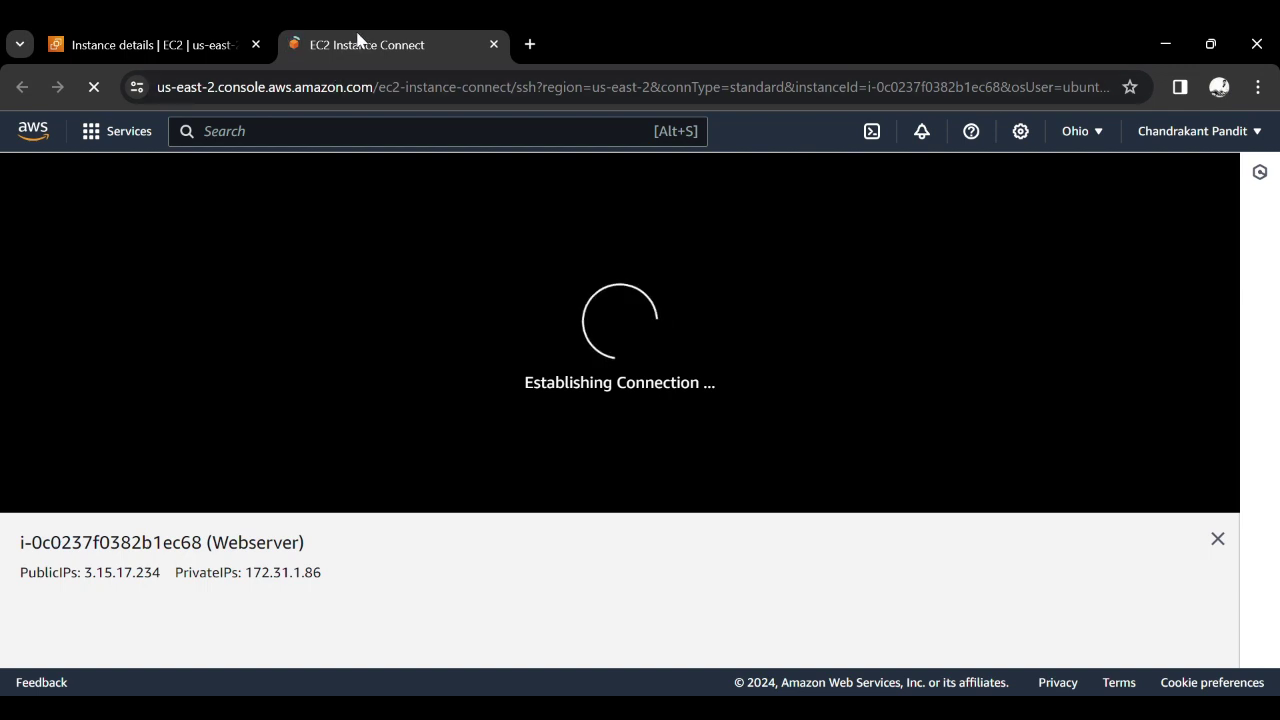
pyautogui.click(171, 33)
pyautogui.click(394, 31)
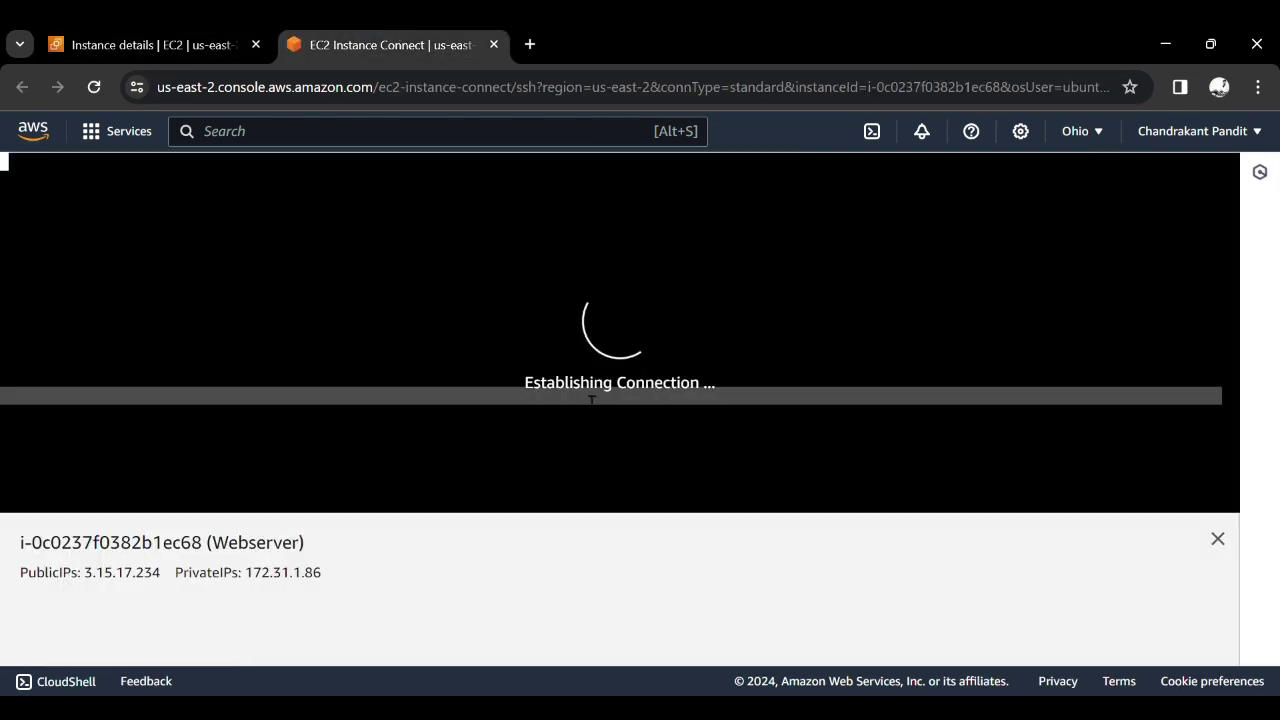
# Step: Return to the Webserver instance details and examine its CPU and network monitoring graphs
pyautogui.click(224, 40)
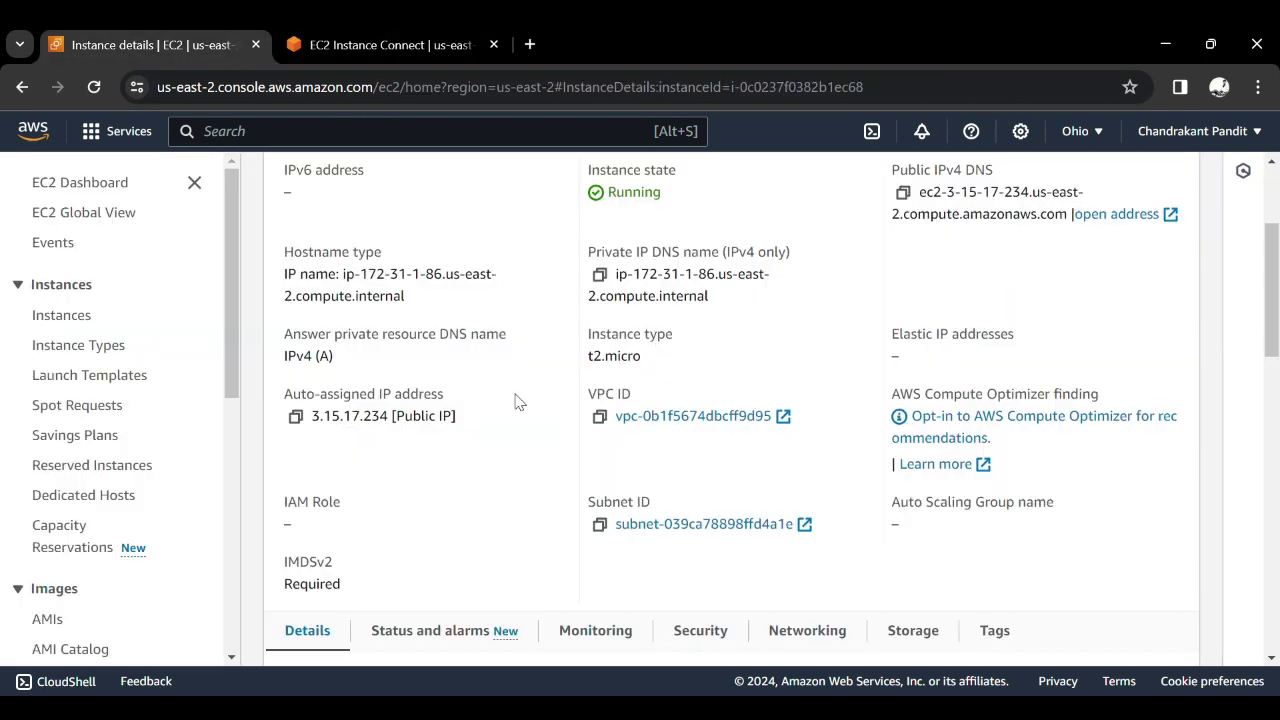
pyautogui.scroll(-4, 500, 437)
pyautogui.scroll(2, 500, 437)
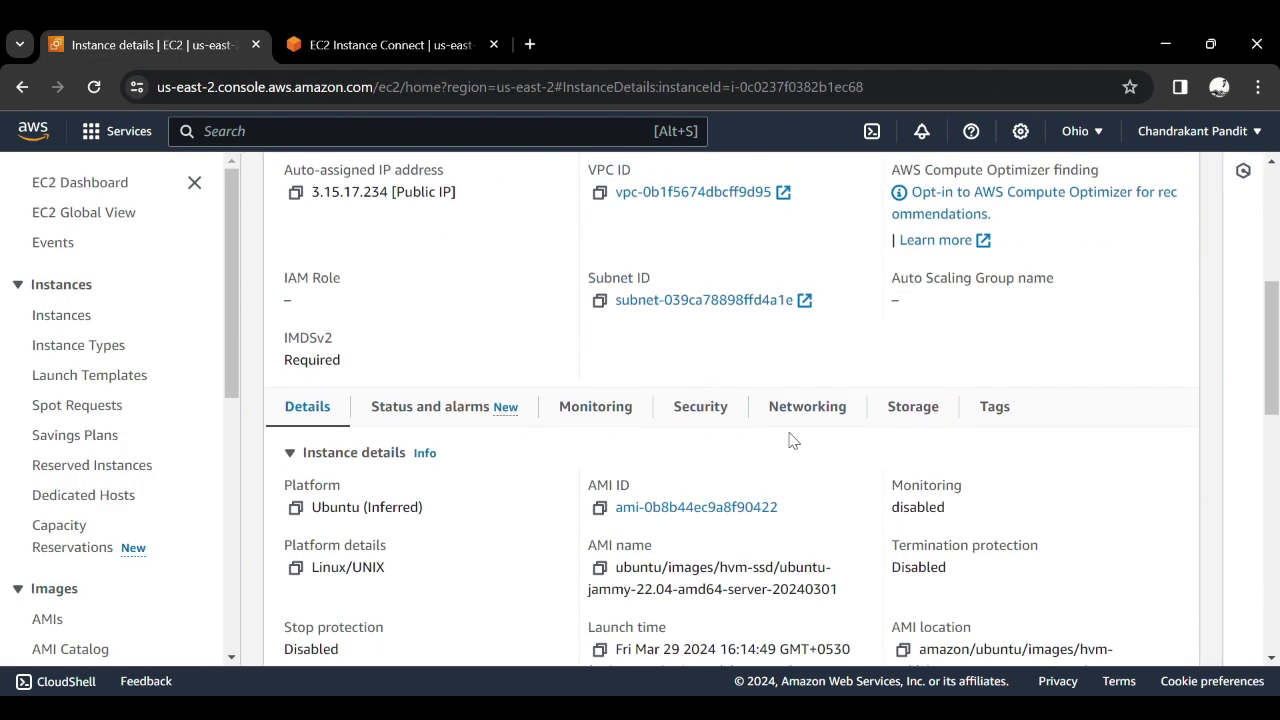
pyautogui.scroll(-2, 600, 460)
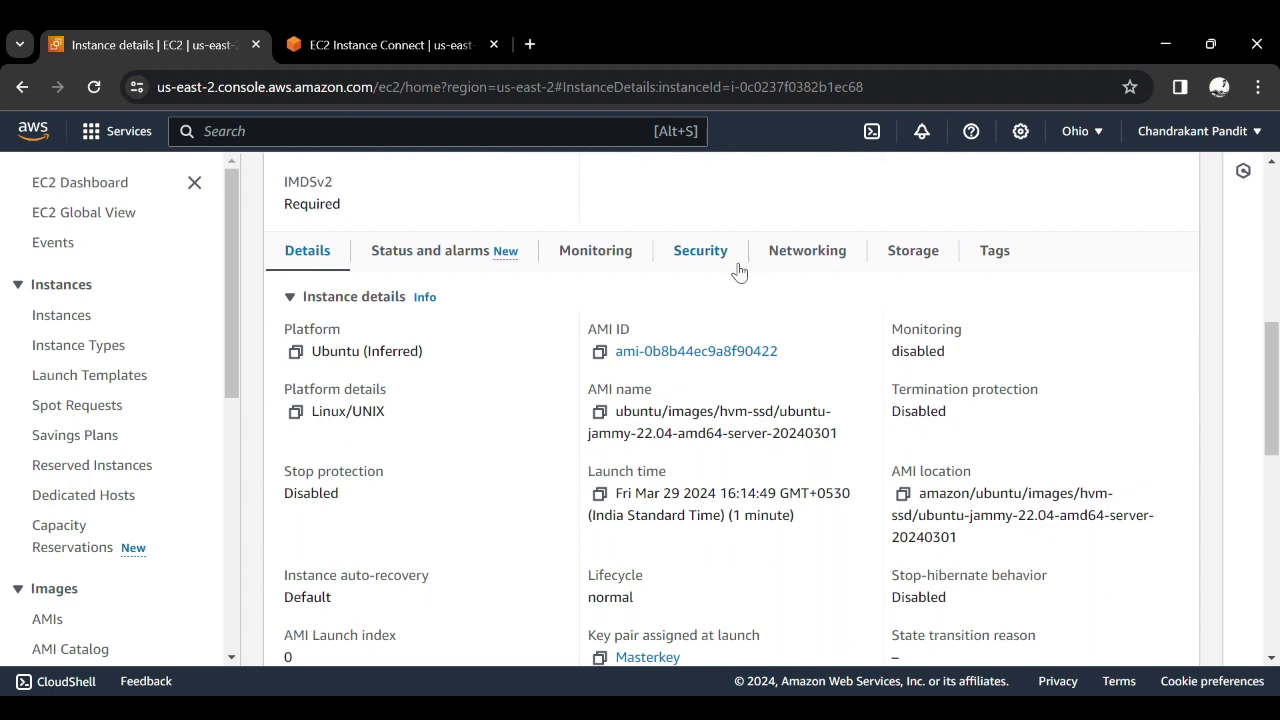
pyautogui.click(623, 262)
pyautogui.scroll(-1, 623, 484)
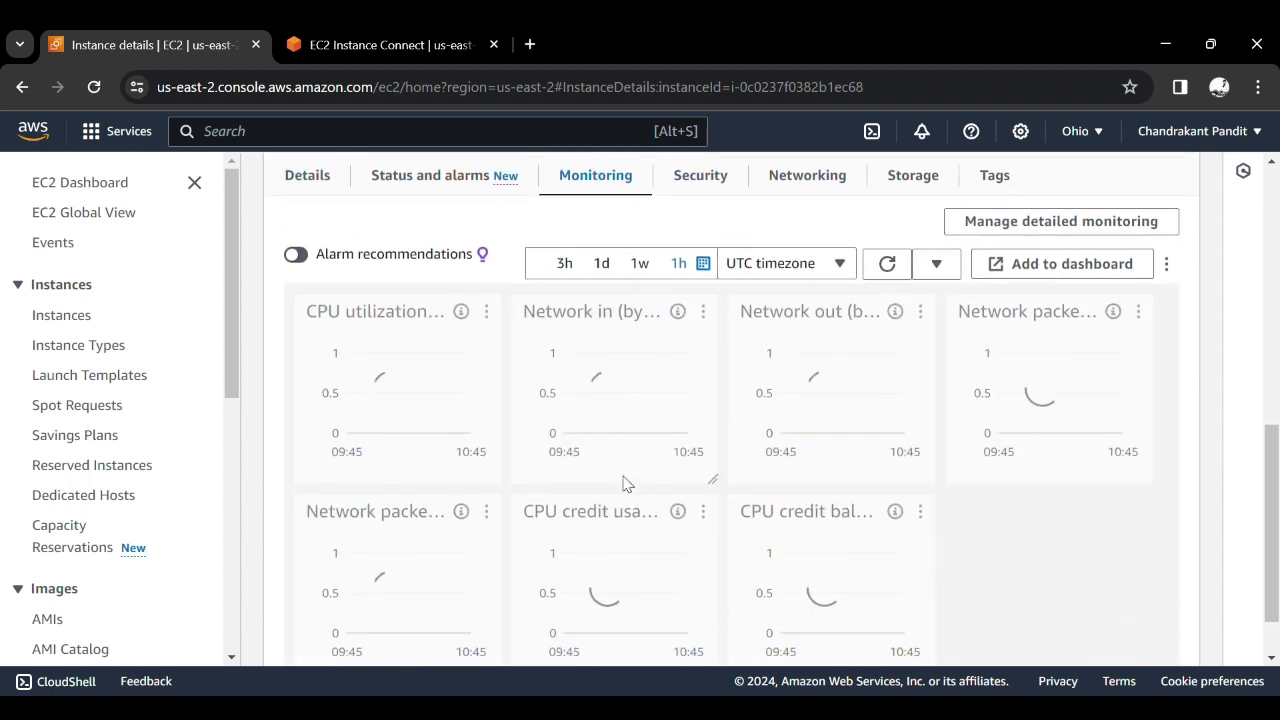
pyautogui.scroll(-1, 623, 484)
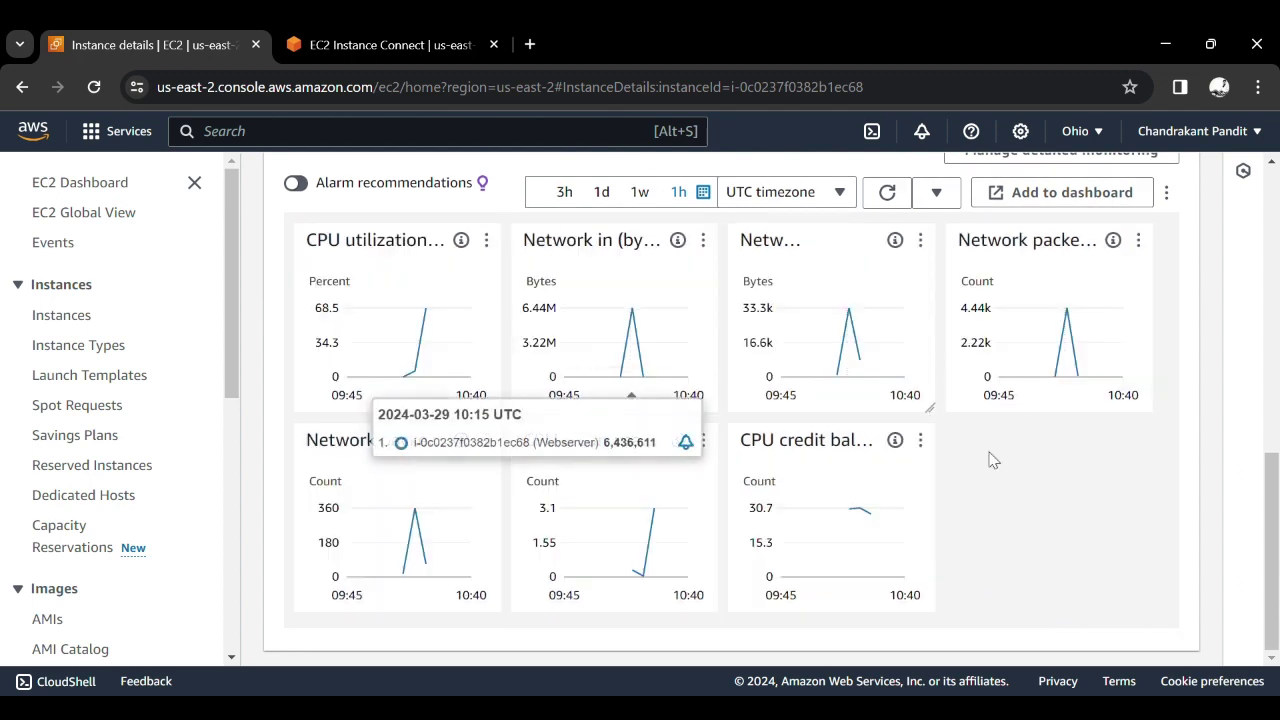
pyautogui.moveTo(836, 574)
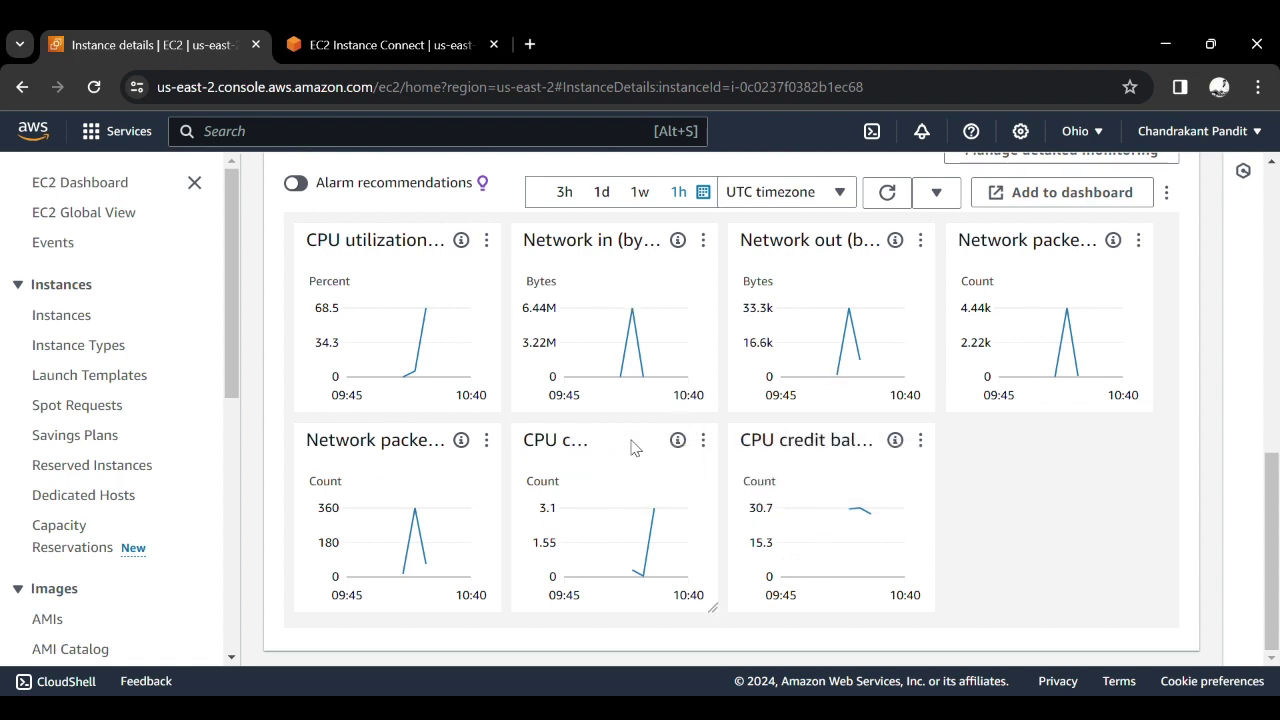
pyautogui.scroll(3, 588, 414)
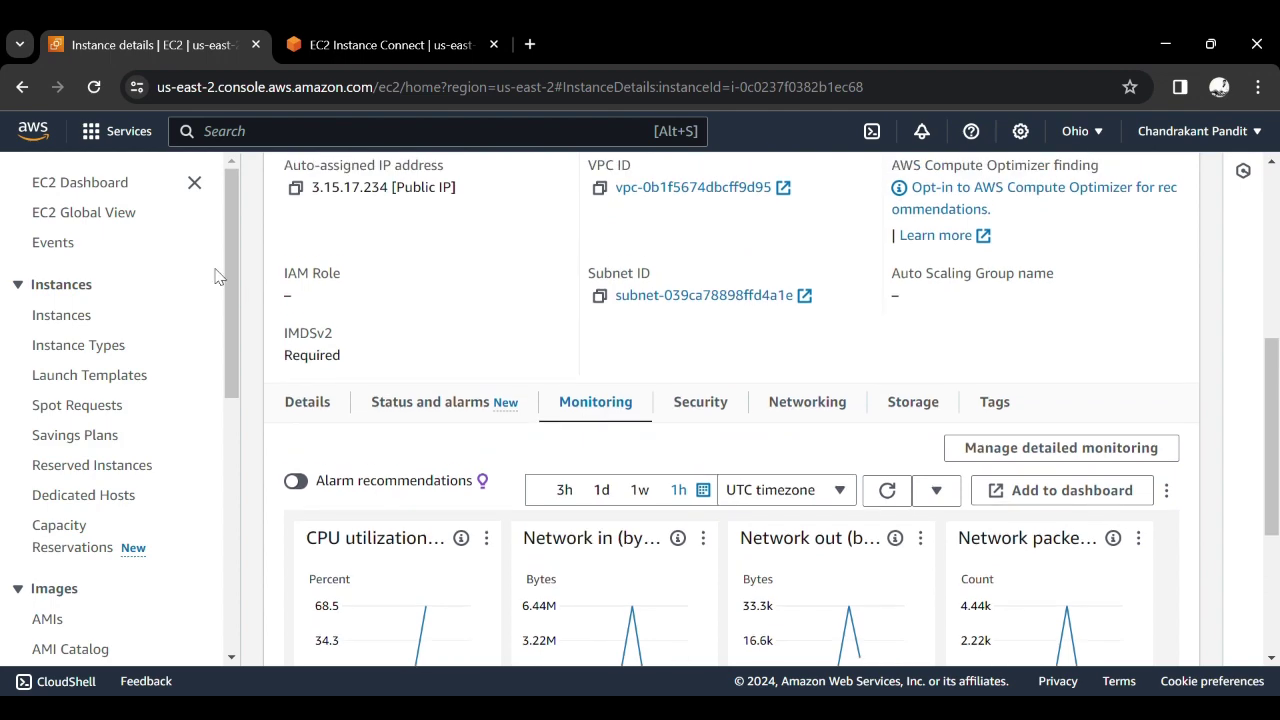
# Step: Clear the screen of the Webserver terminal session and run htop
pyautogui.click(366, 35)
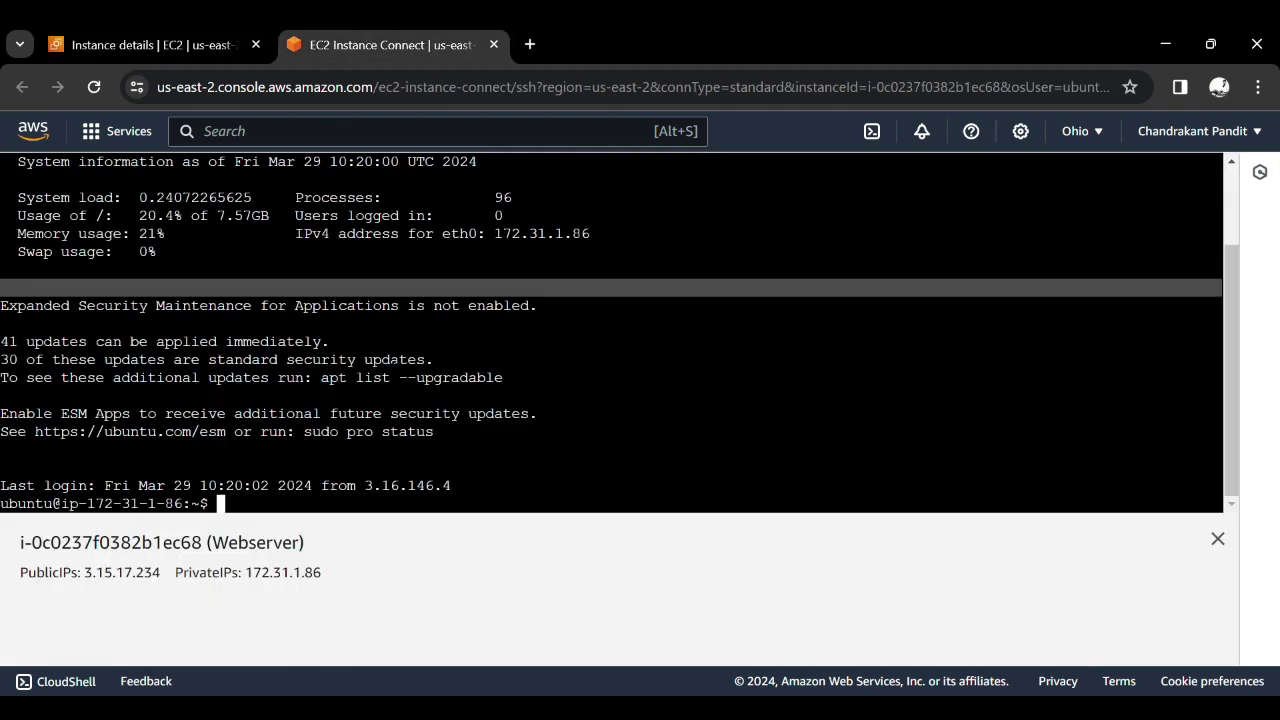
pyautogui.hotkey('ctrl', 'l')
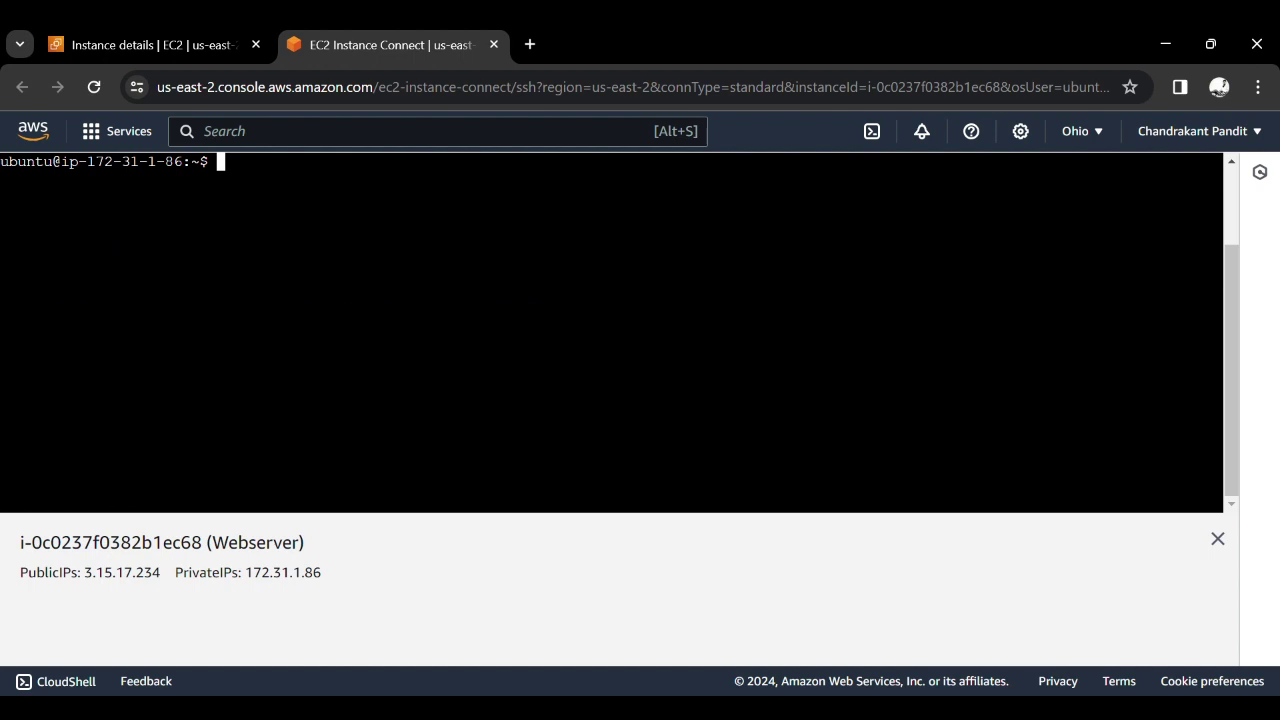
pyautogui.write('HTOP')
pyautogui.press('Return')
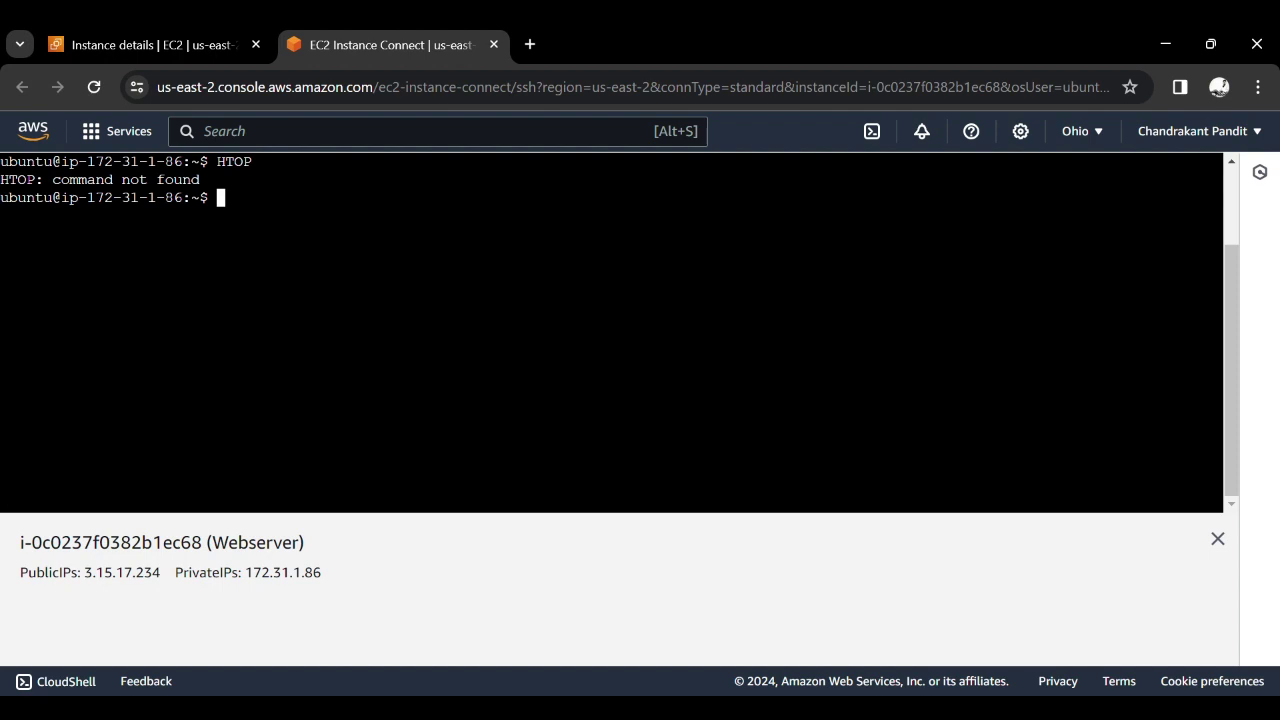
pyautogui.write('htop')
pyautogui.press('Return')
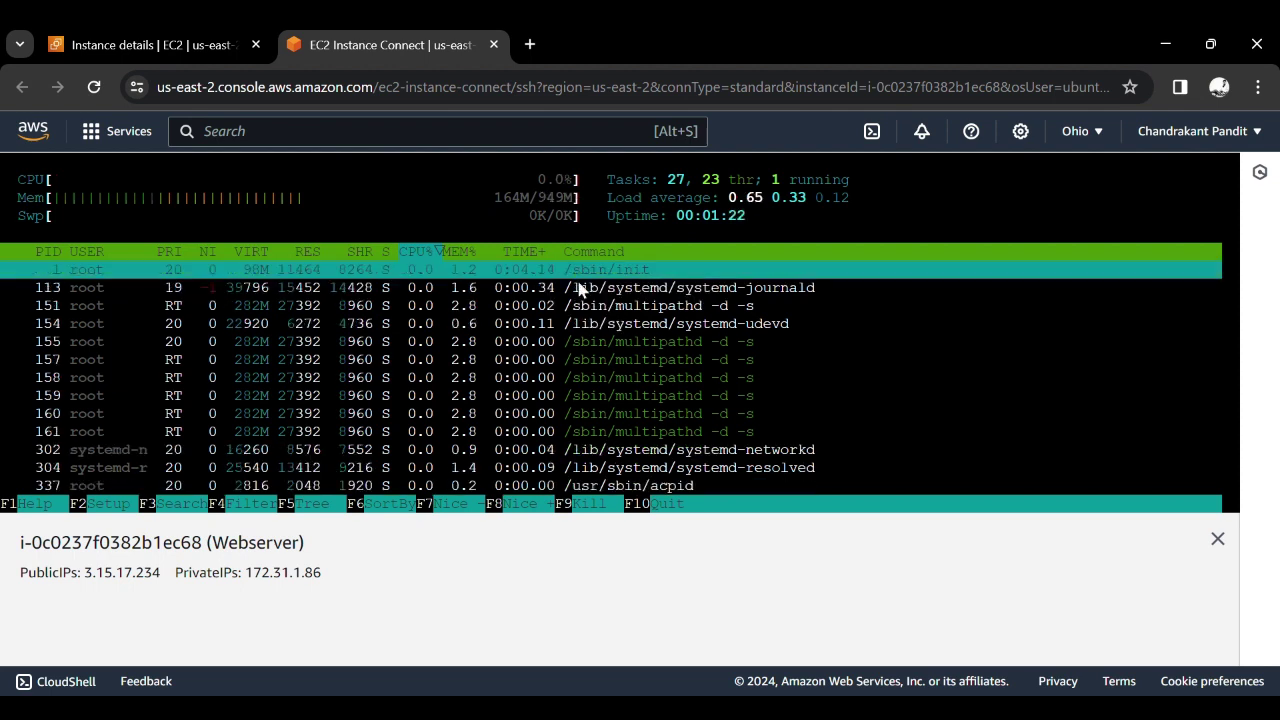
# Step: Browse the htop process list, then suspend htop and clear the terminal
pyautogui.scroll(-1, 580, 303)
pyautogui.scroll(-3, 580, 303)
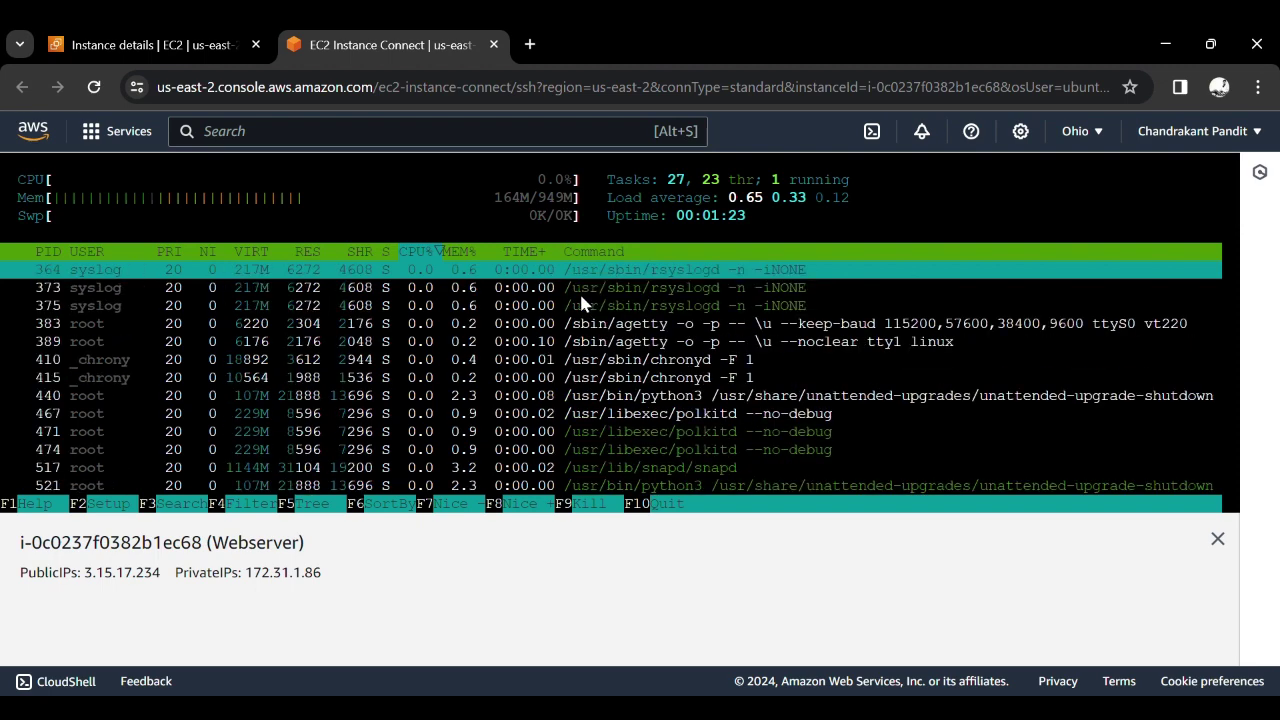
pyautogui.hotkey('ctrl', 'z')
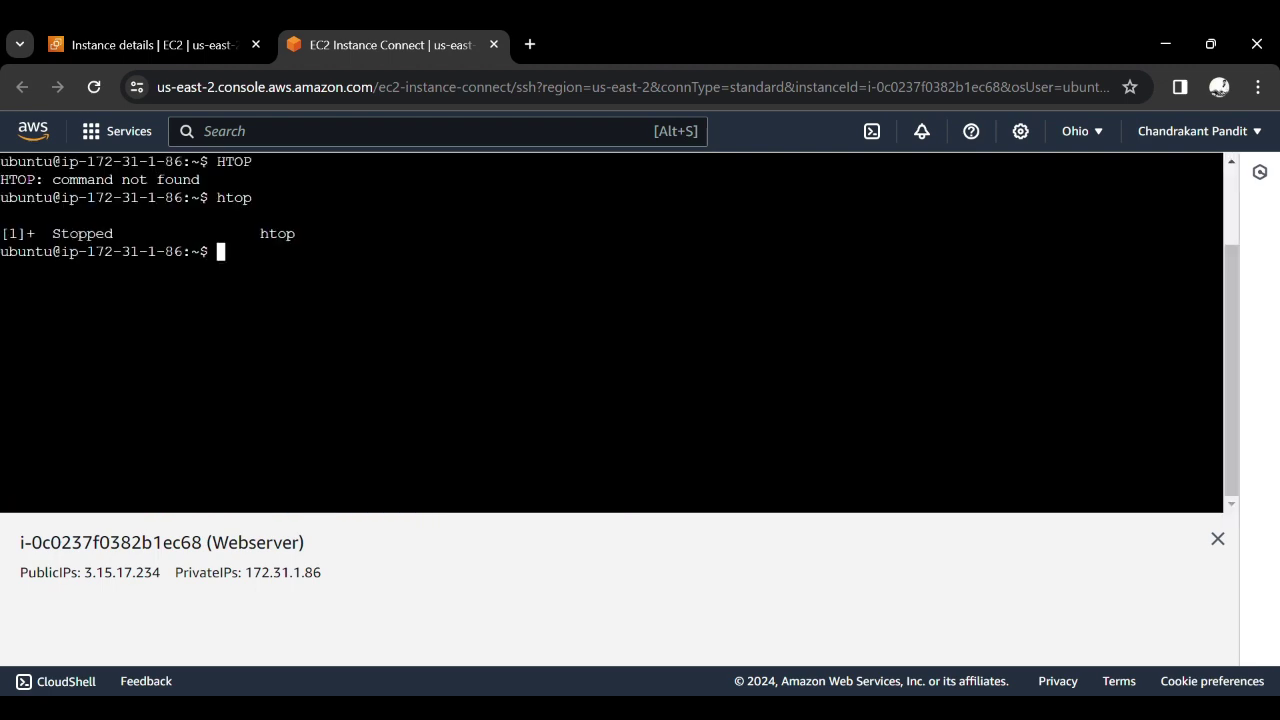
pyautogui.hotkey('ctrl', 'l')
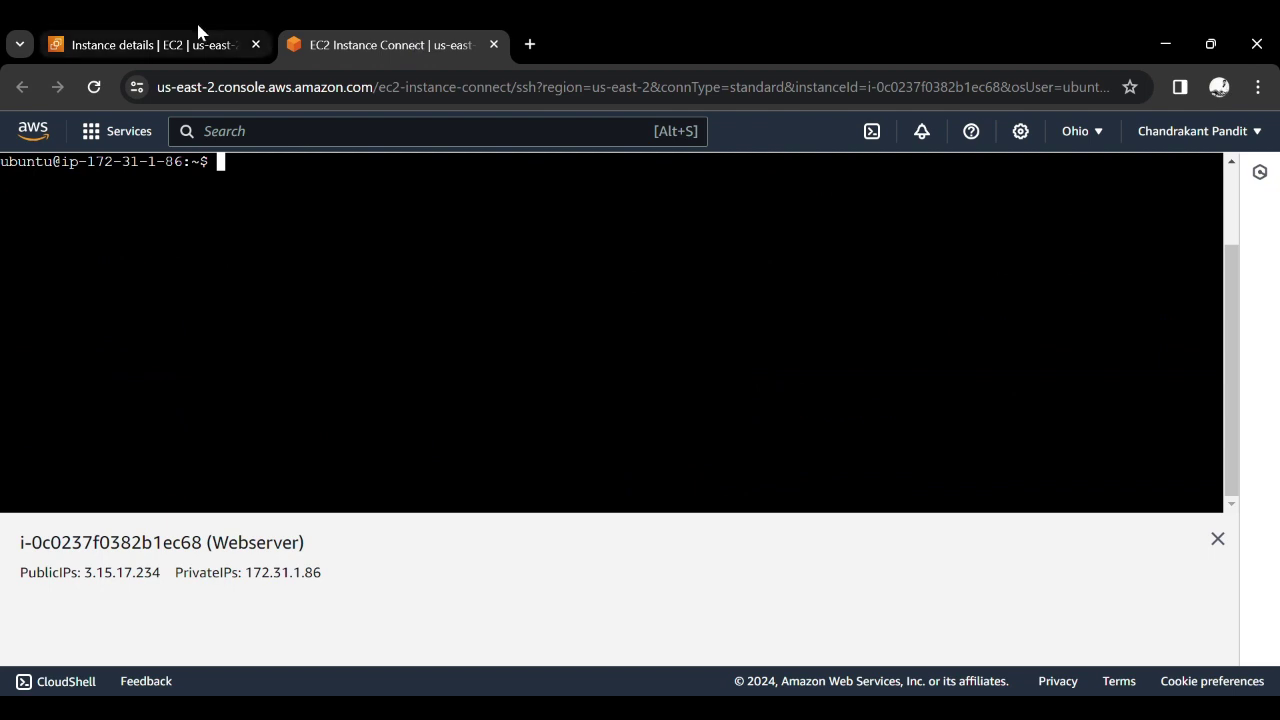
# Step: Search the AWS services for cloudwatch from the instance details page and open CloudWatch
pyautogui.click(200, 35)
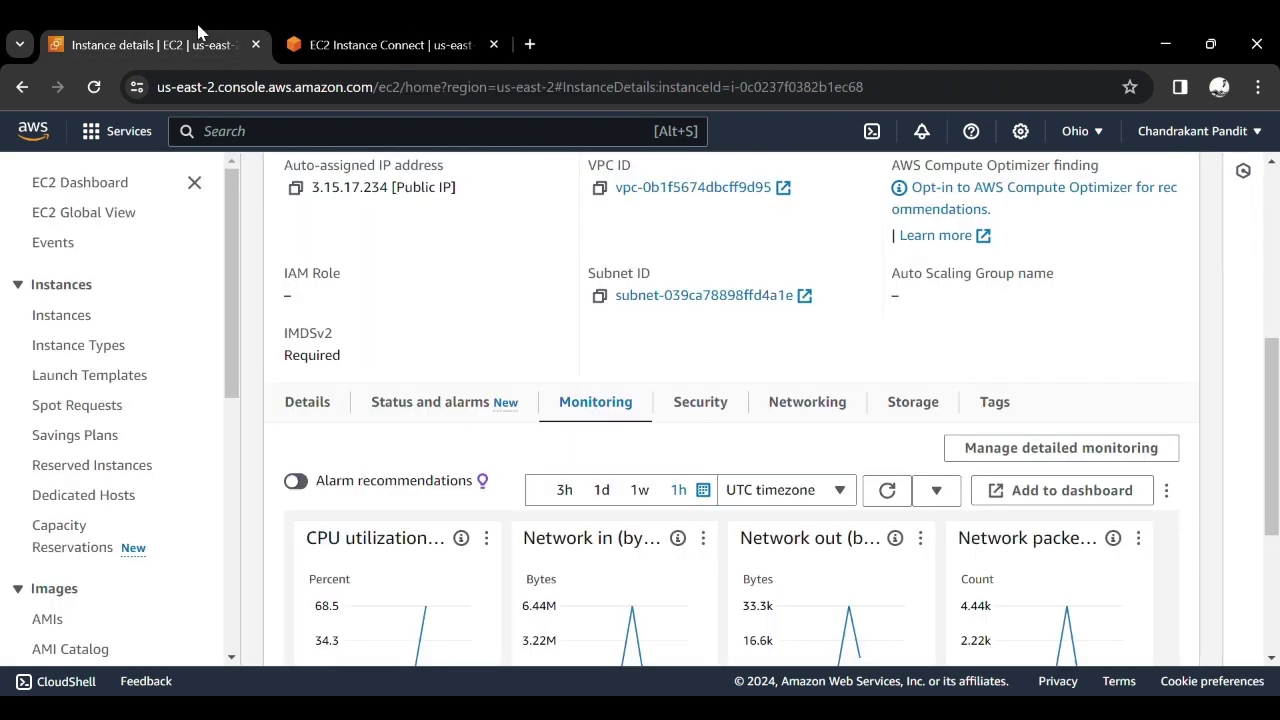
pyautogui.click(252, 138)
pyautogui.write('cloud')
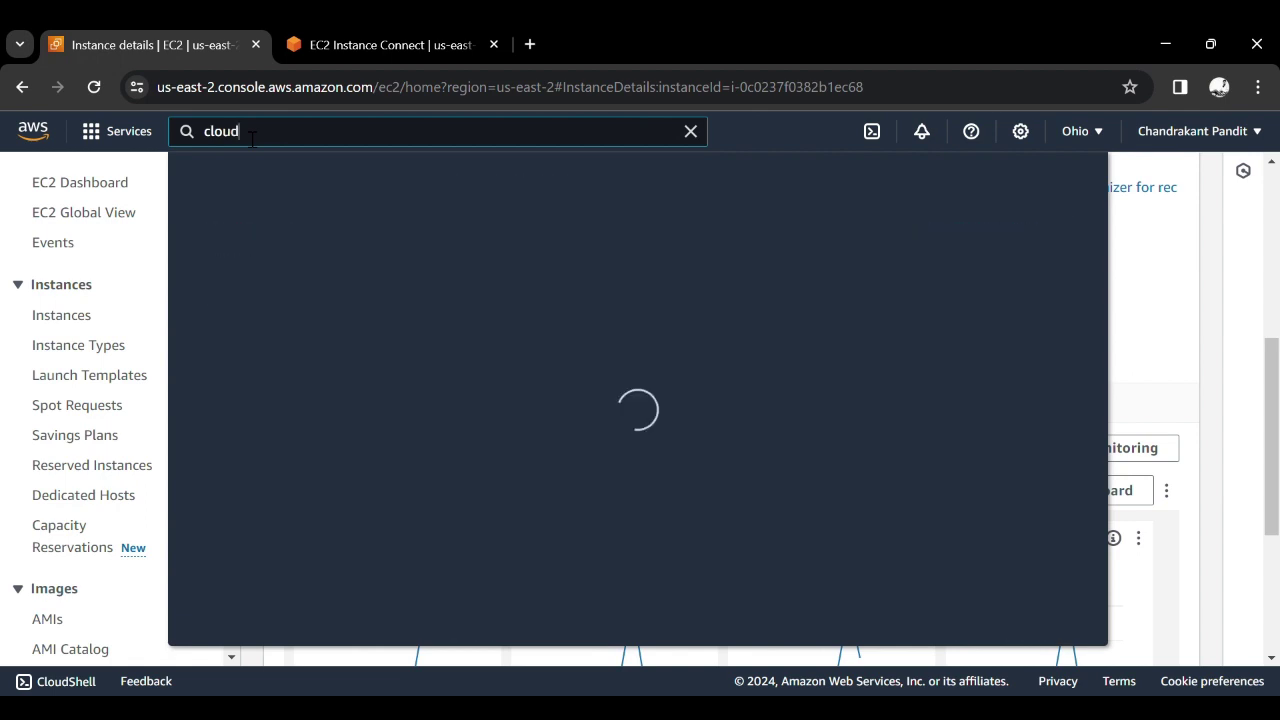
pyautogui.write('watch')
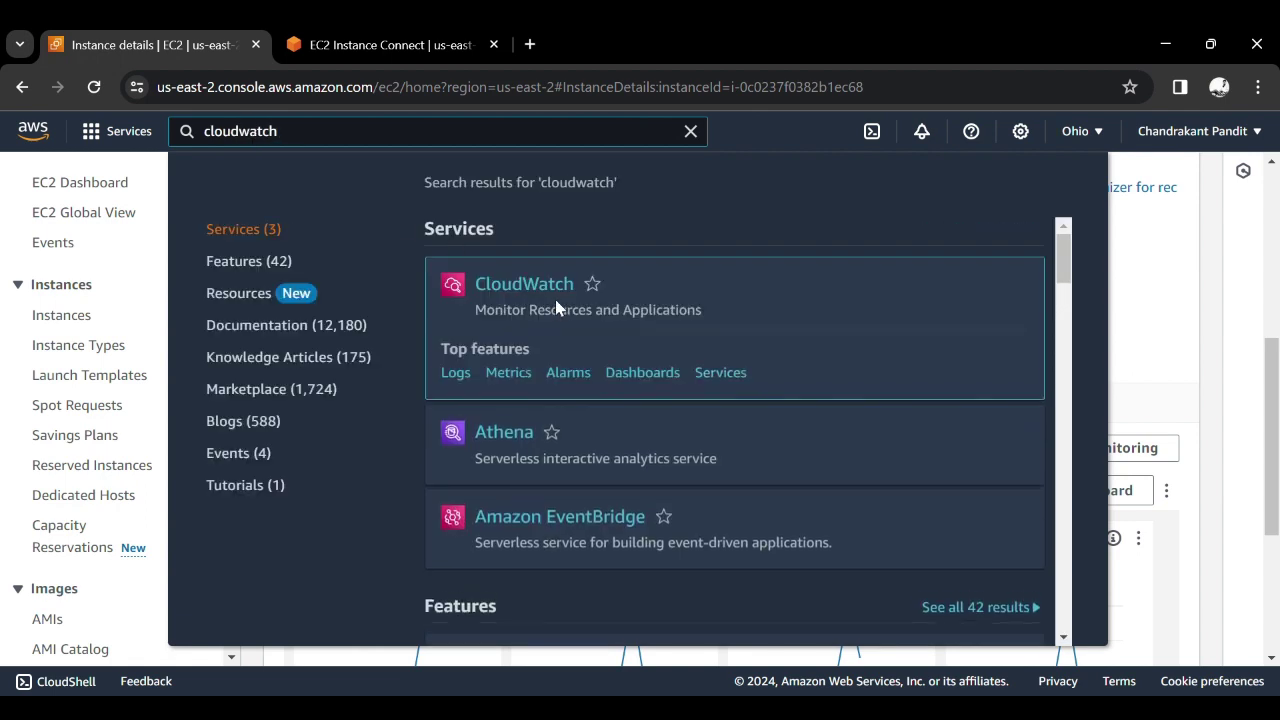
pyautogui.click(561, 293)
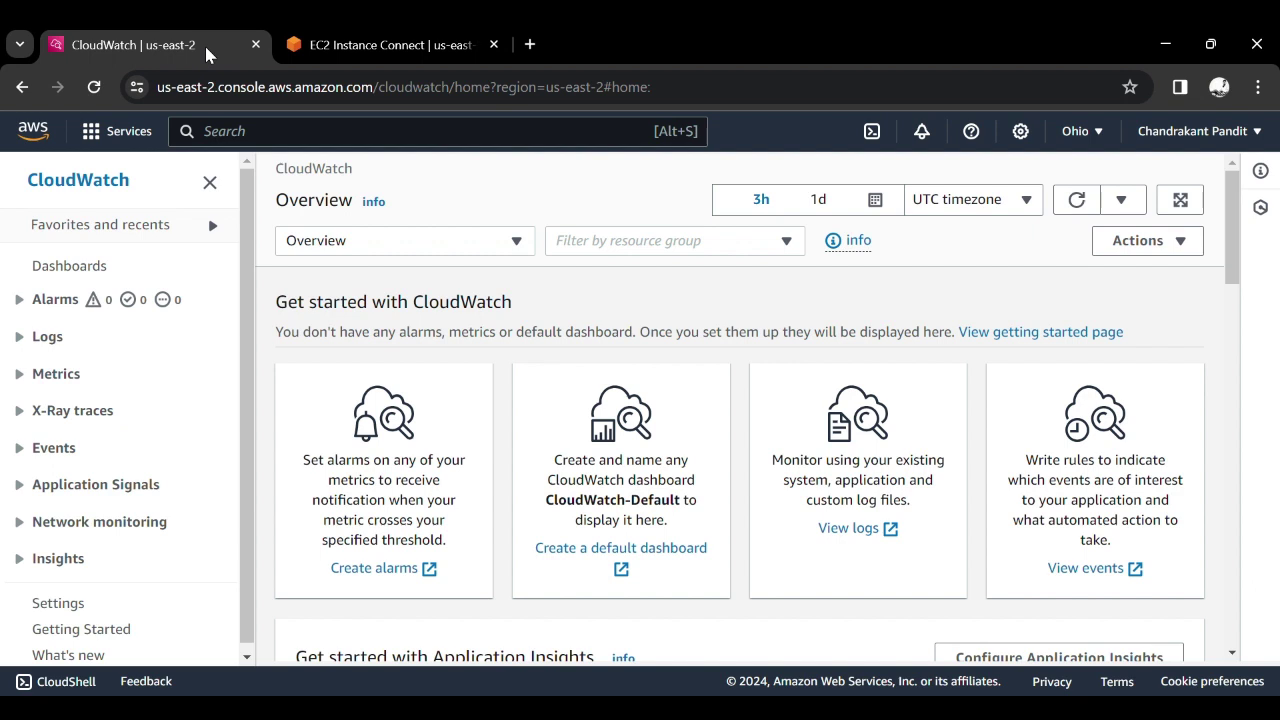
# Step: In the Webserver terminal session, list the files and display the contents of cpu_spike.py with cat
pyautogui.click(356, 40)
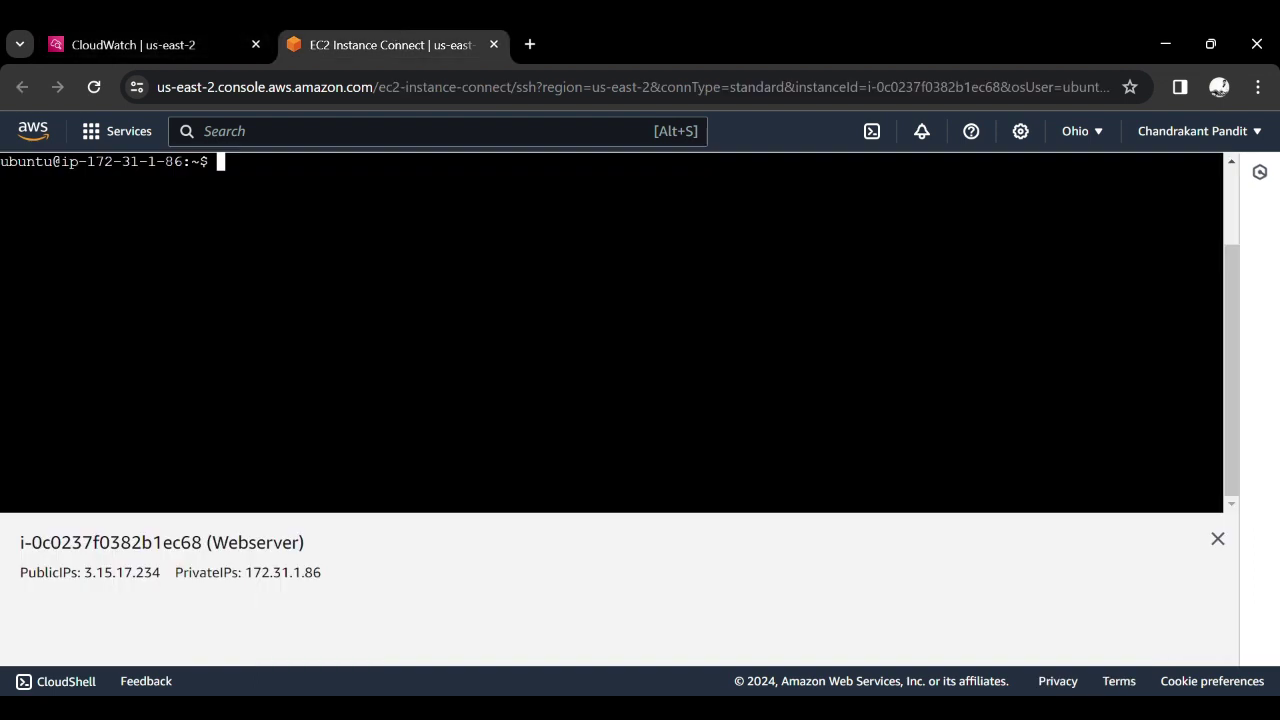
pyautogui.write('ls')
pyautogui.press('Return')
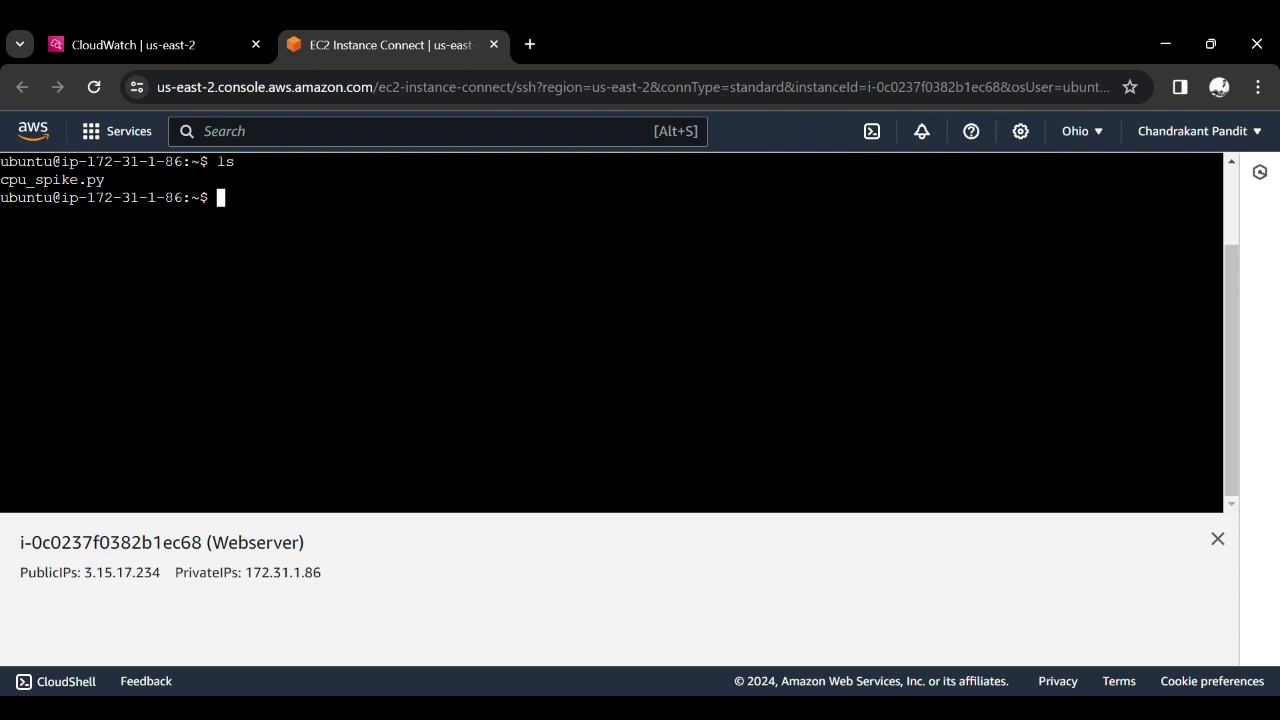
pyautogui.write('cat cp')
pyautogui.press('Tab')
pyautogui.press('Return')
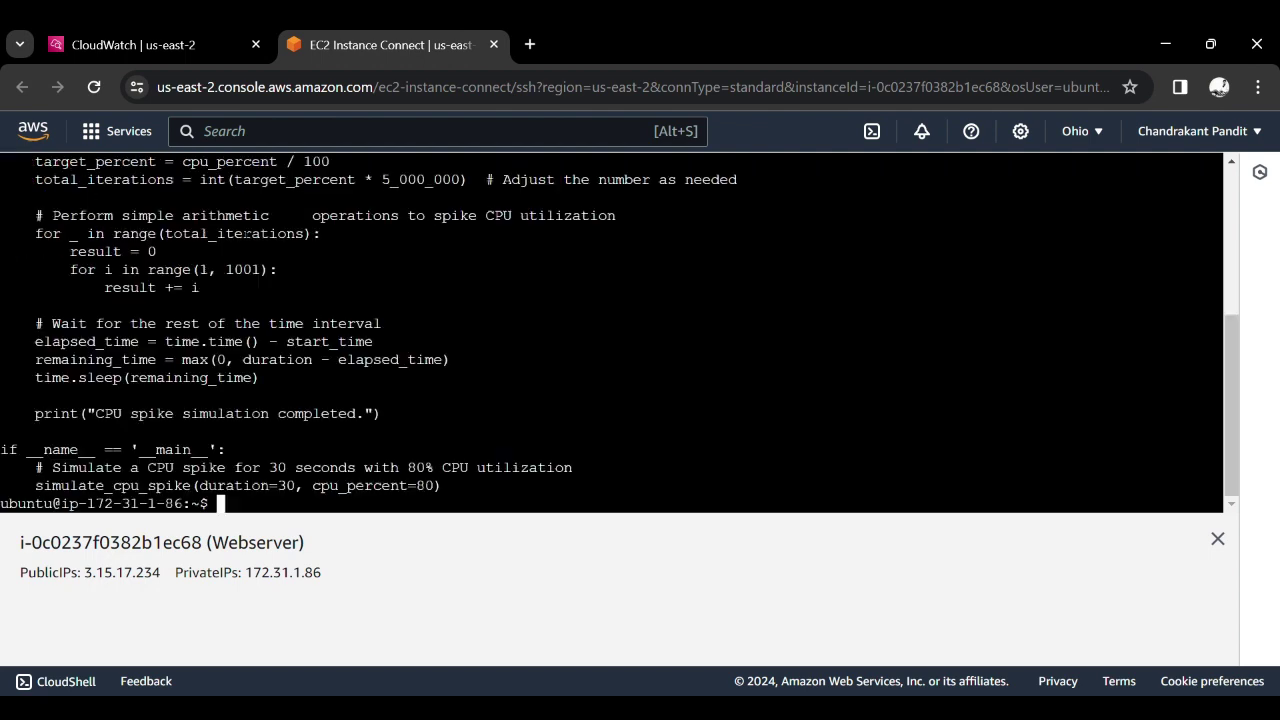
pyautogui.scroll(3, 245, 233)
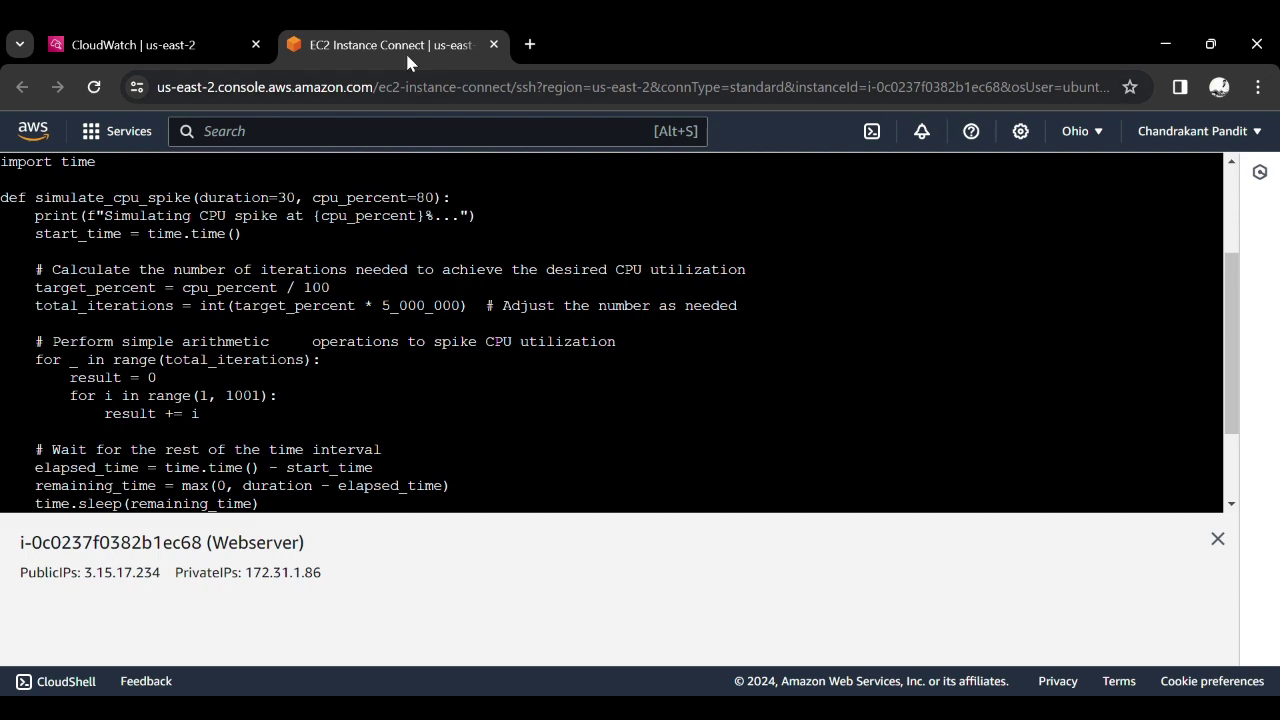
# Step: Return to the CloudWatch overview and open the All metrics page
pyautogui.click(200, 40)
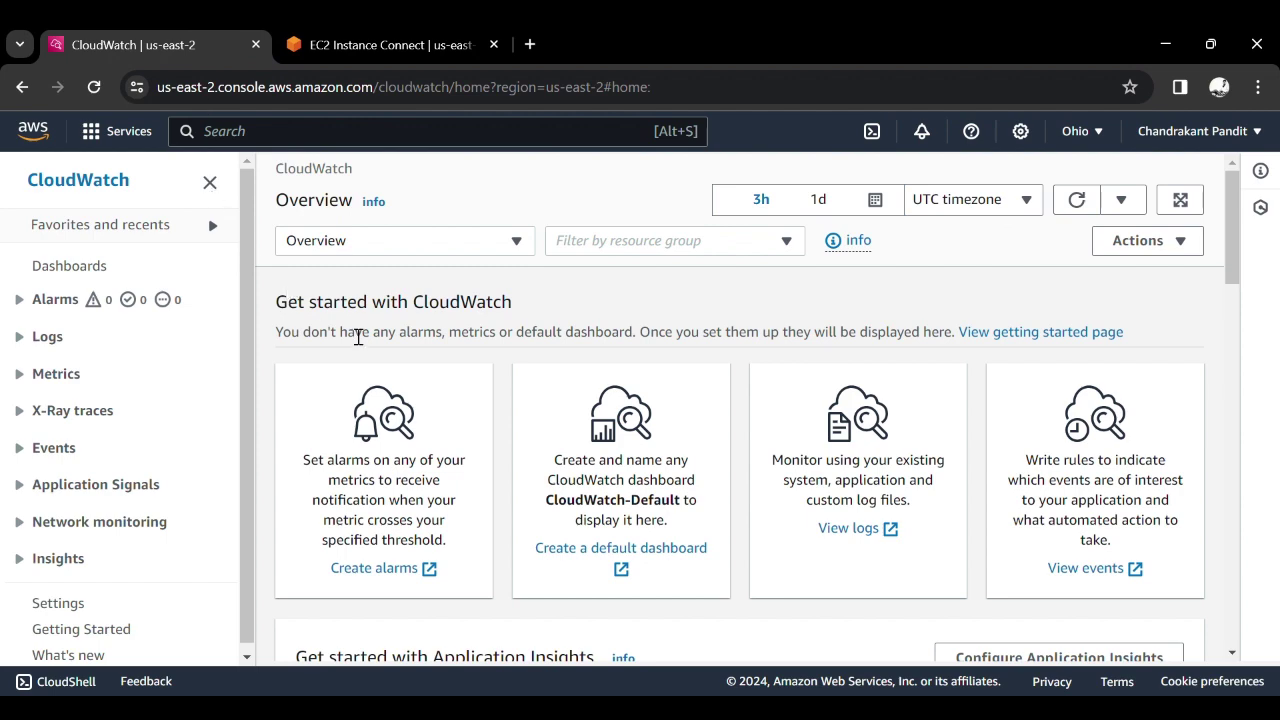
pyautogui.scroll(-1, 598, 410)
pyautogui.scroll(1, 590, 413)
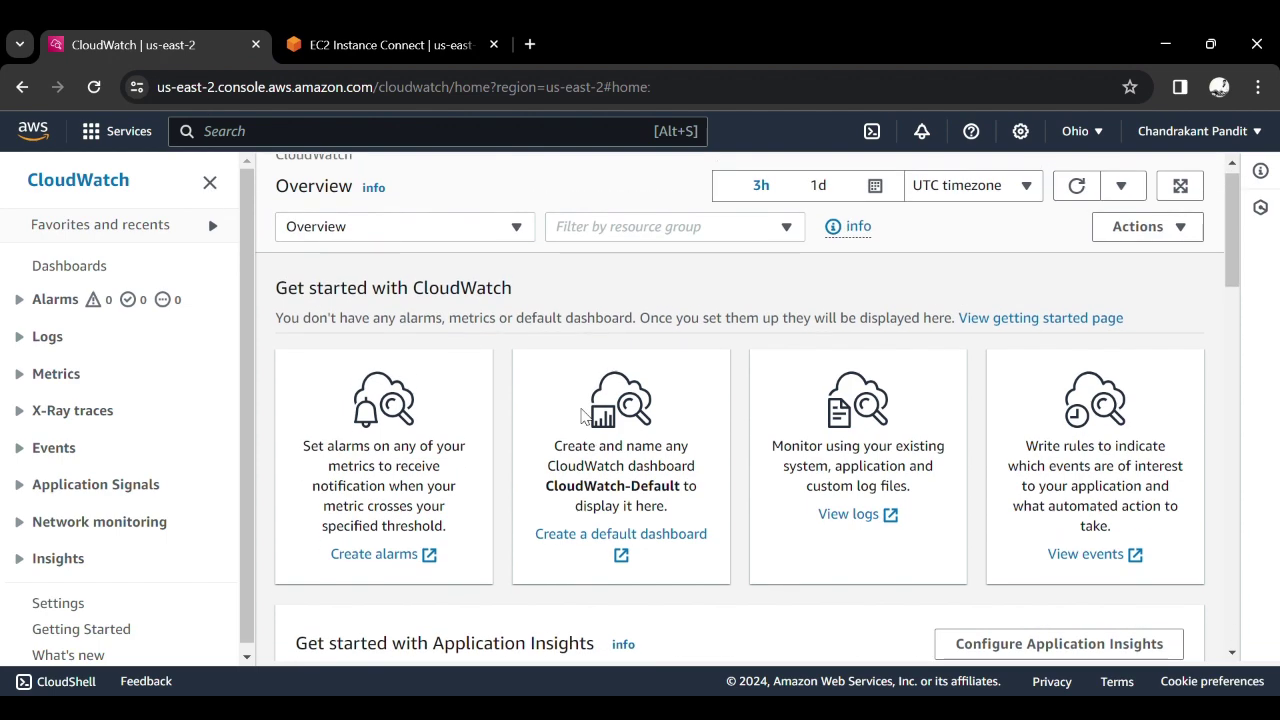
pyautogui.scroll(-1, 585, 415)
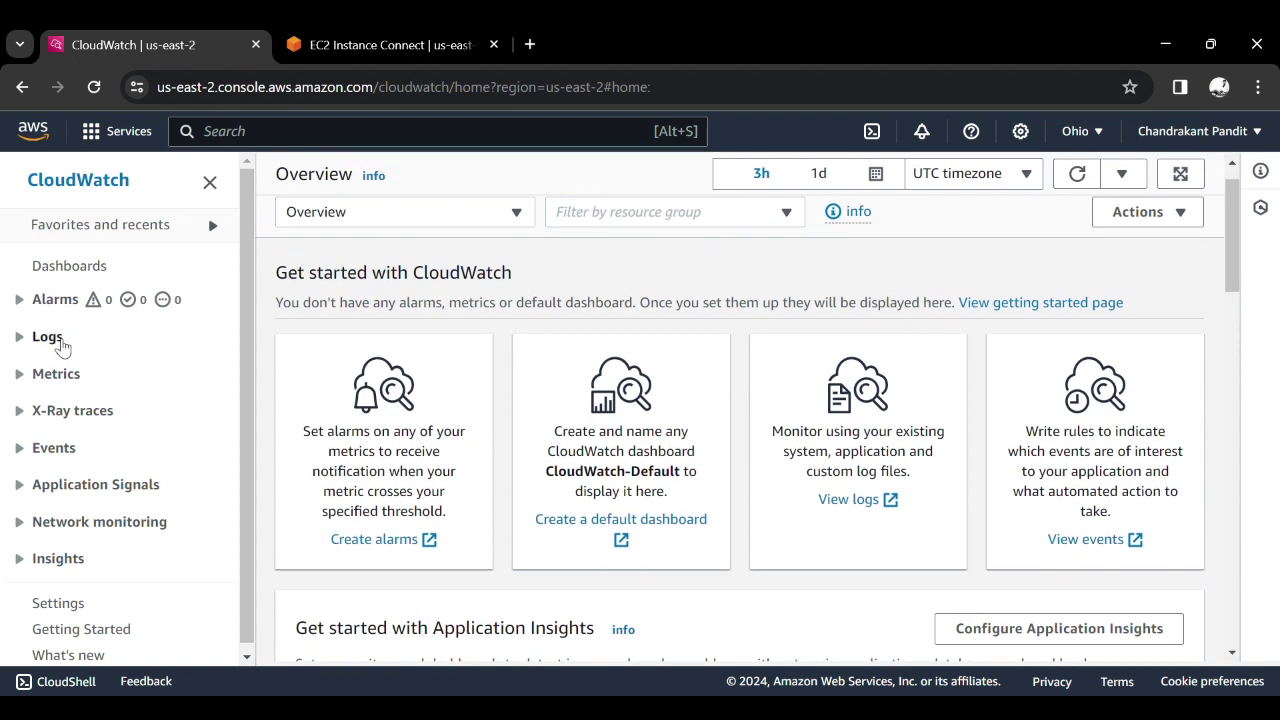
pyautogui.click(70, 375)
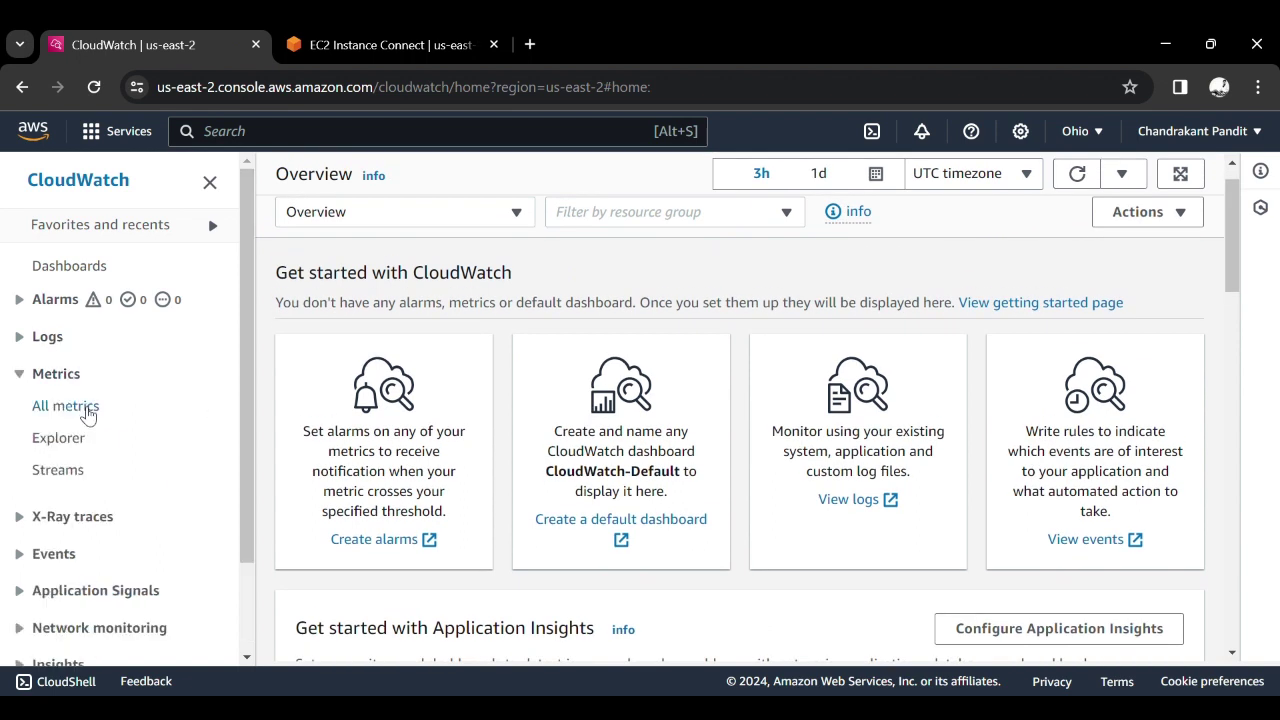
pyautogui.click(88, 406)
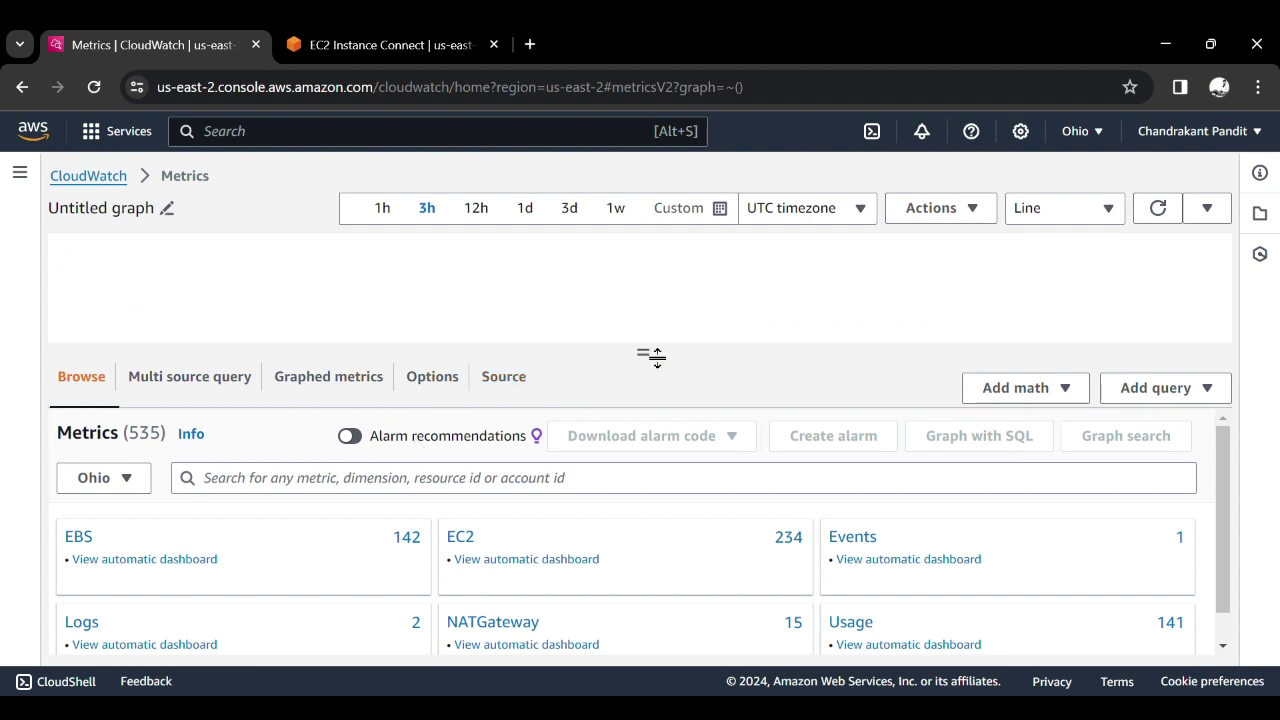
# Step: Open the EC2 Per-Instance Metrics and resize the graph area so that the metric rows can be read
pyautogui.moveTo(654, 357); pyautogui.dragTo(663, 517)
pyautogui.scroll(-4, 387, 614)
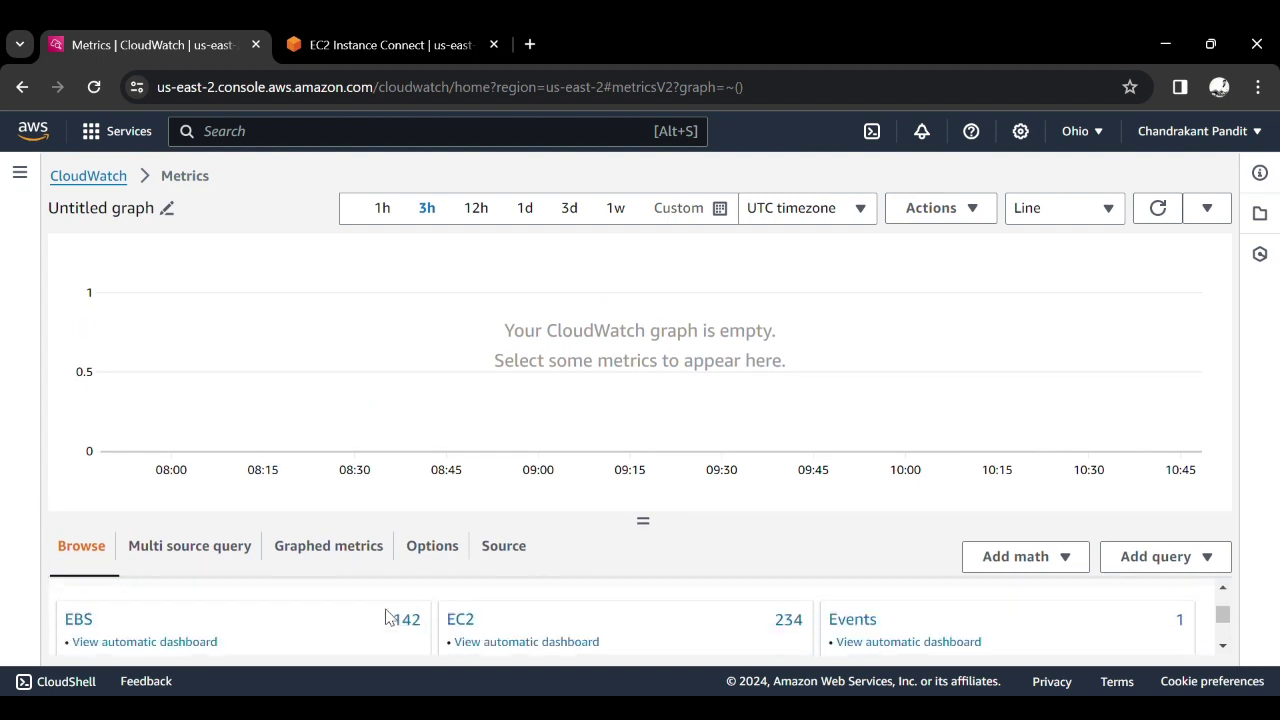
pyautogui.scroll(1, 387, 614)
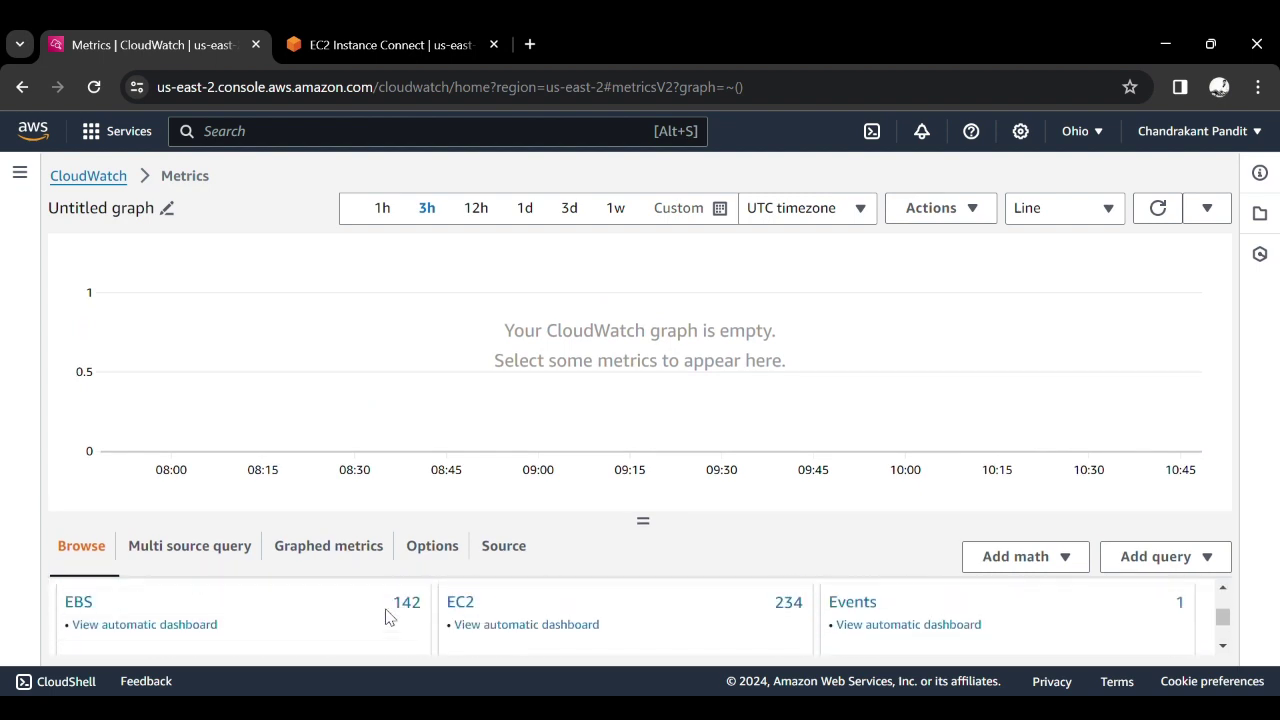
pyautogui.click(462, 603)
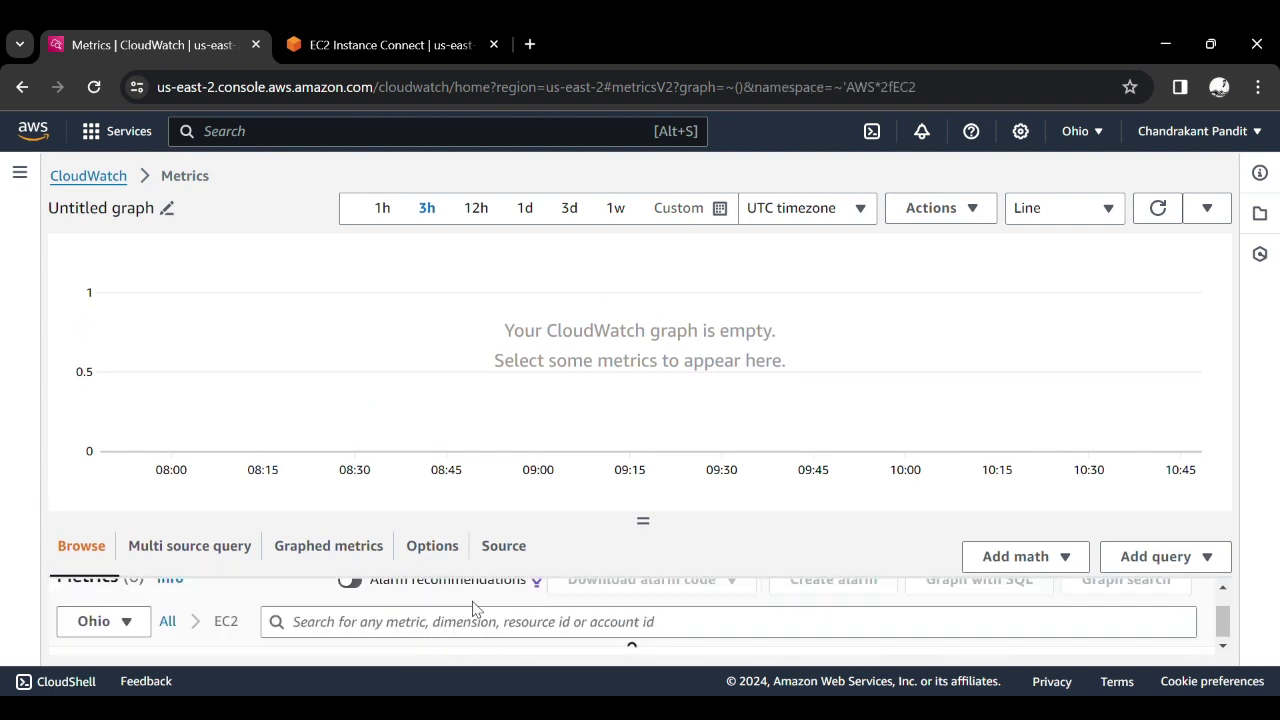
pyautogui.scroll(-2, 476, 609)
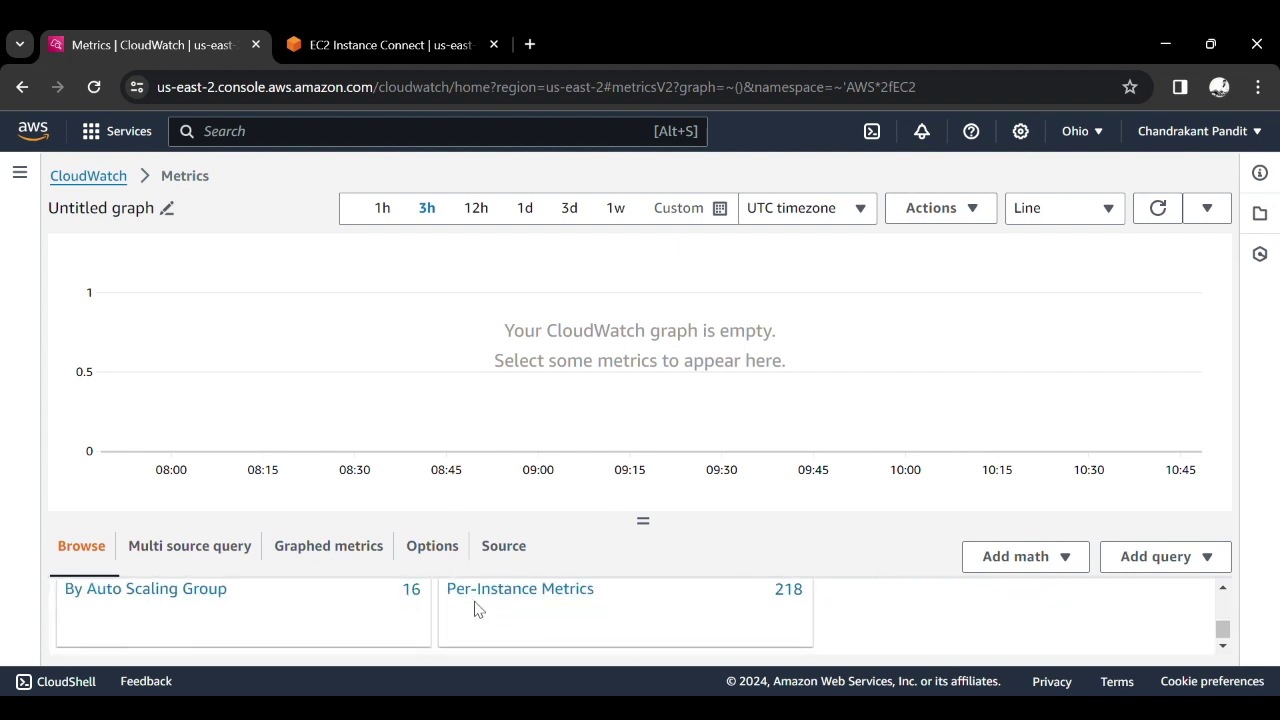
pyautogui.click(515, 592)
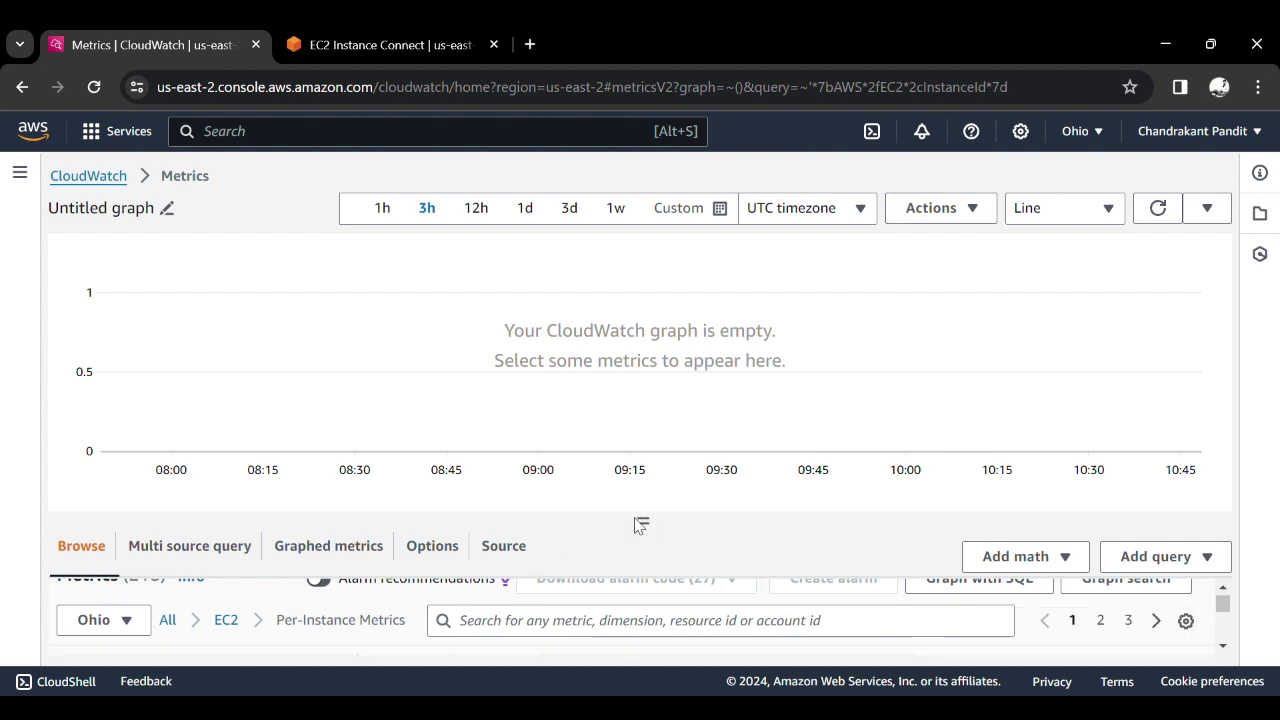
pyautogui.moveTo(651, 523); pyautogui.dragTo(651, 437)
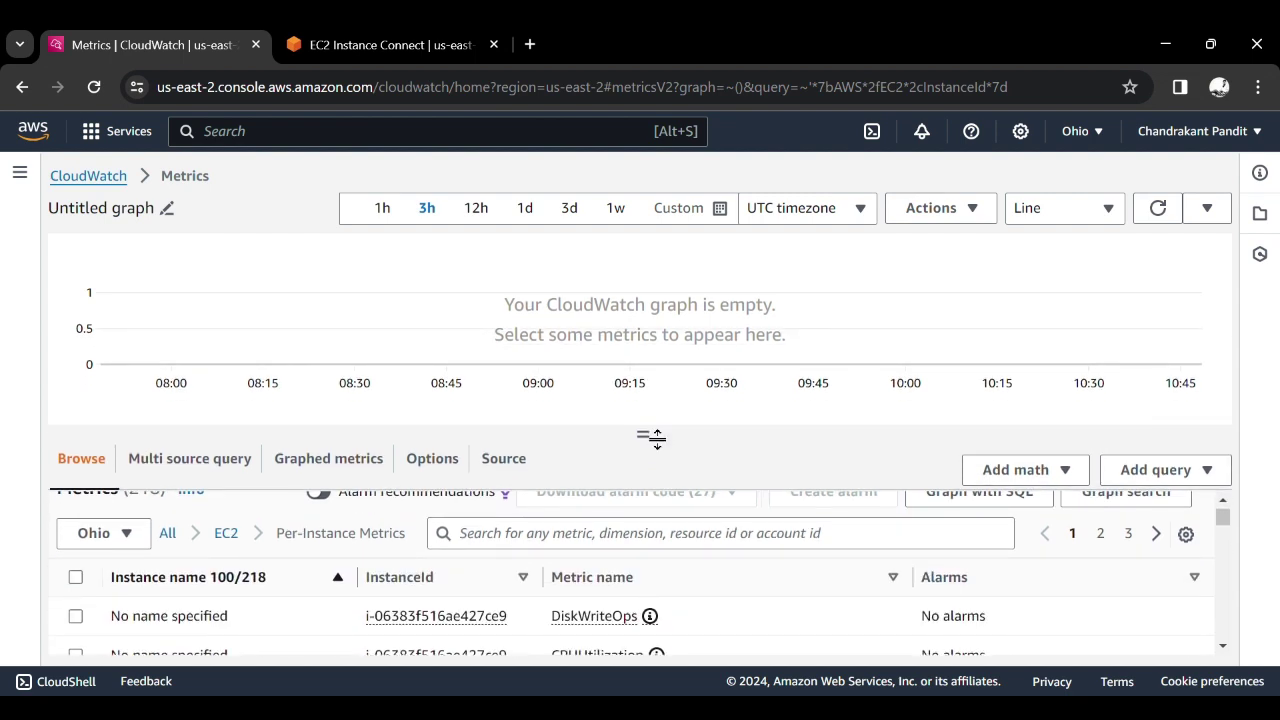
pyautogui.scroll(1, 535, 587)
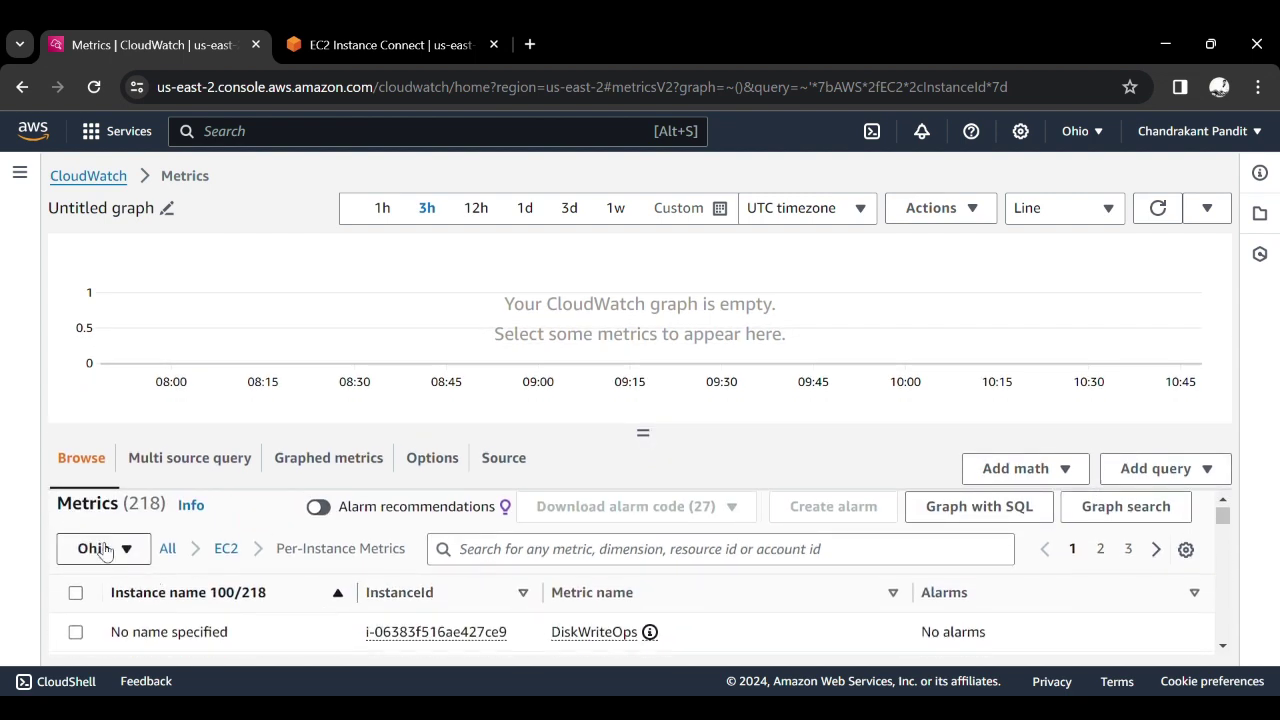
# Step: Check the Webserver terminal session for the instance's identifying details to use in the metrics search
pyautogui.click(620, 552)
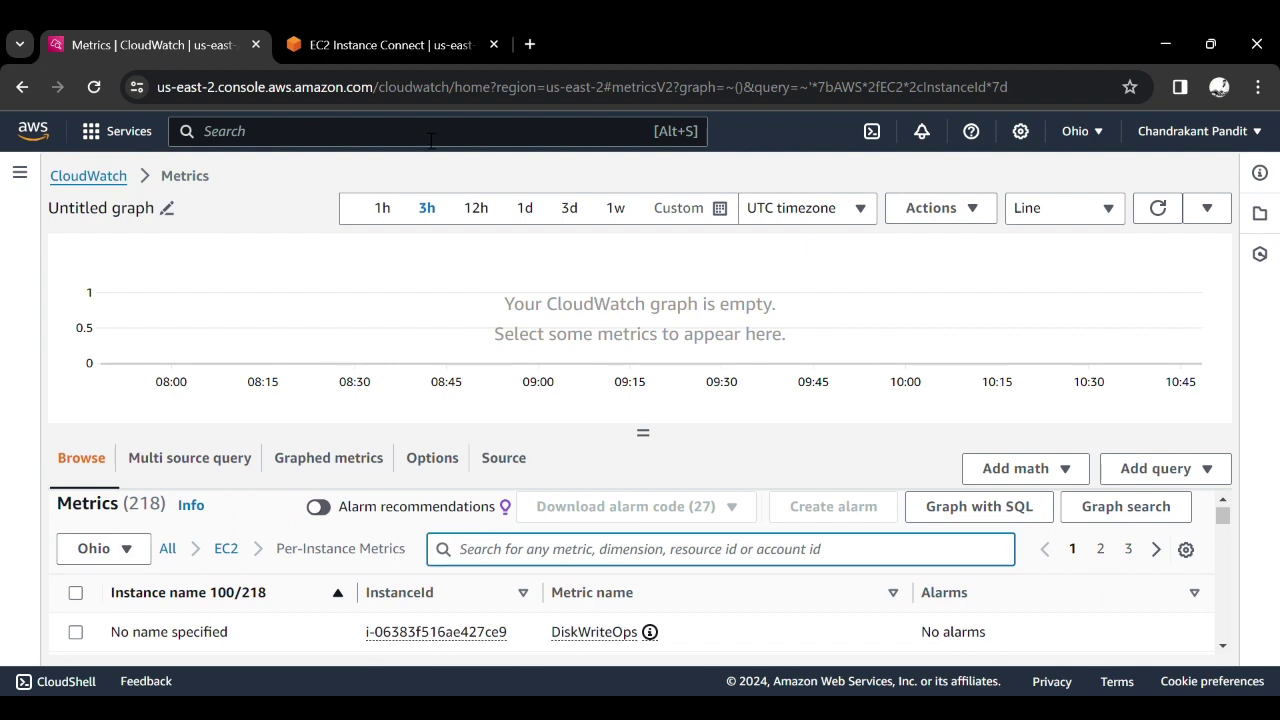
pyautogui.click(409, 45)
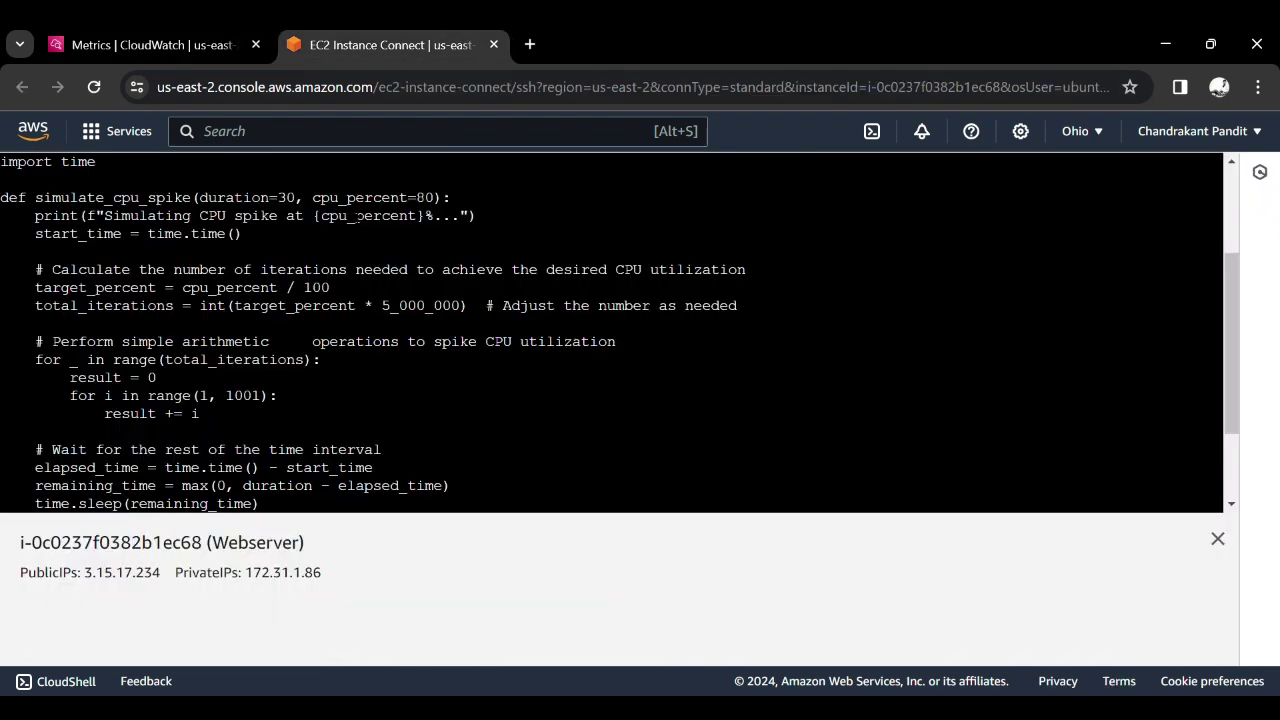
pyautogui.scroll(3, 355, 218)
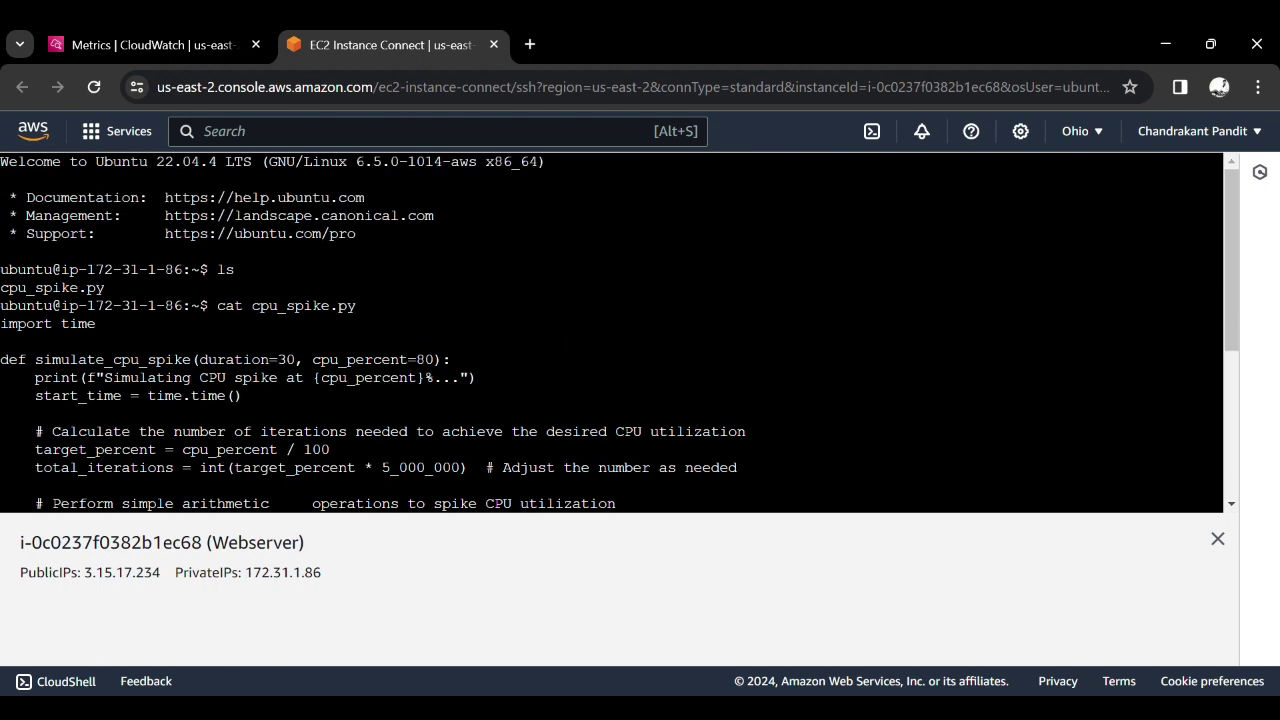
pyautogui.click(157, 40)
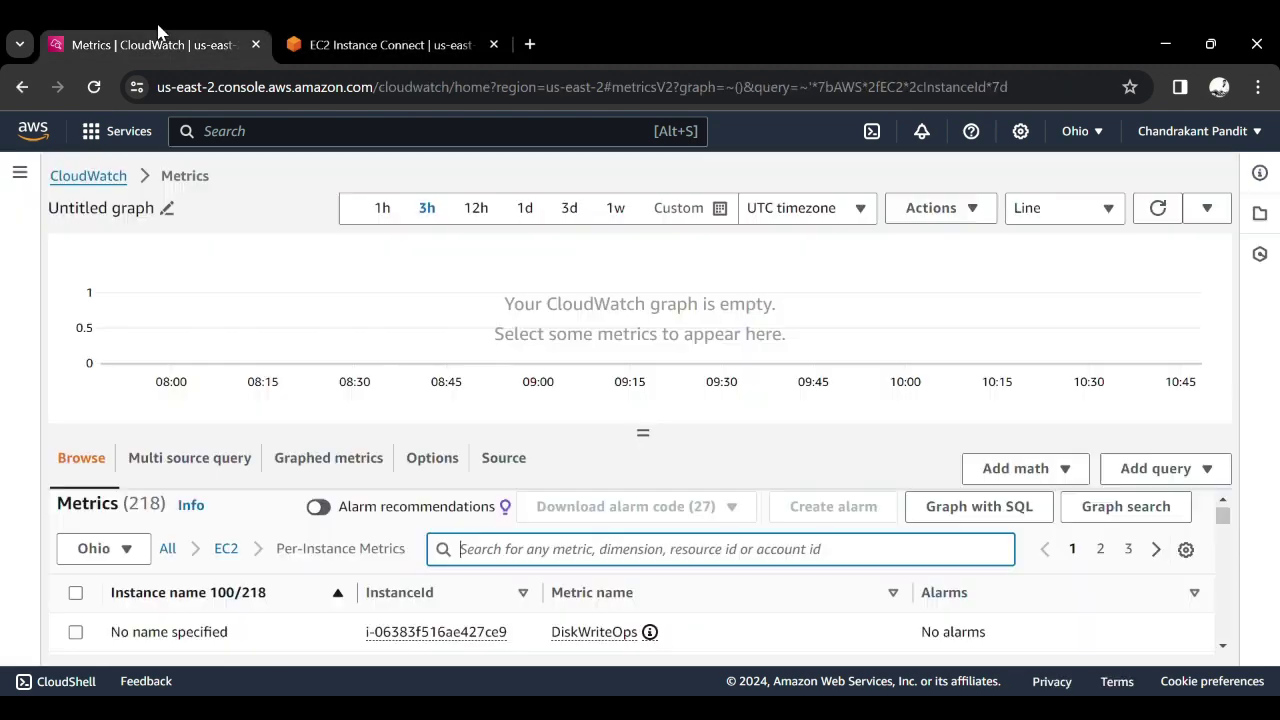
pyautogui.click(401, 36)
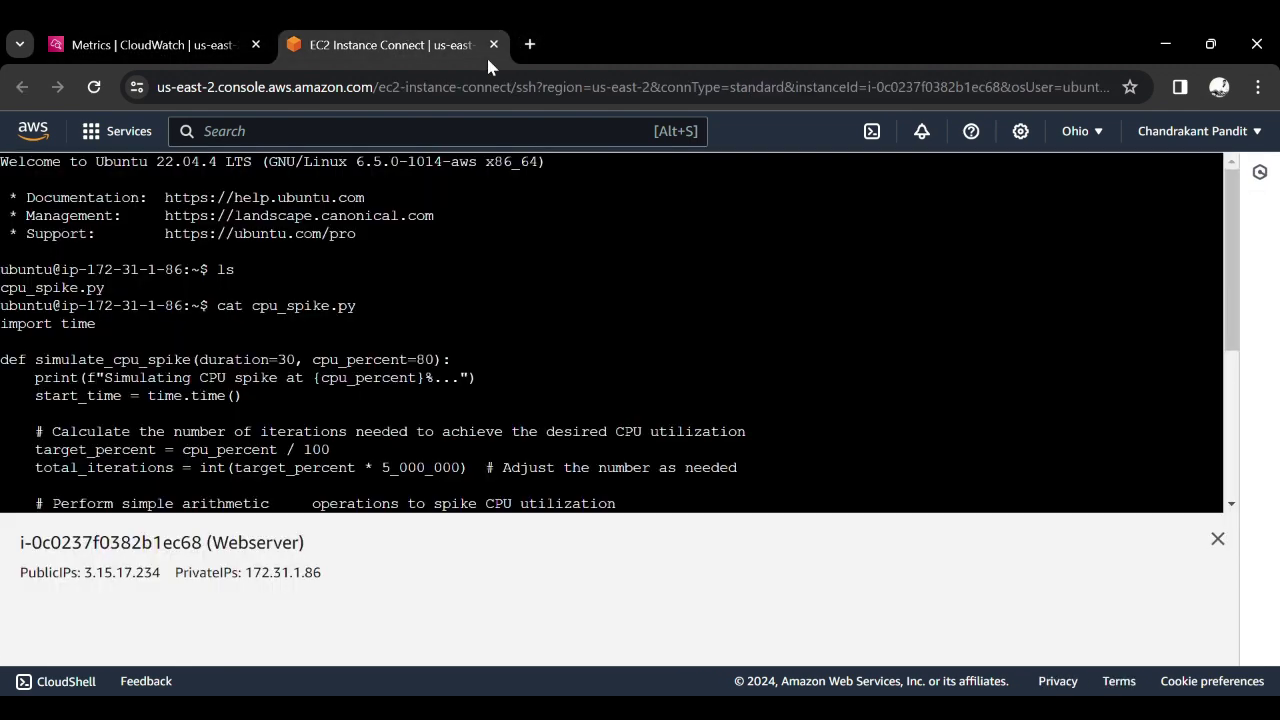
# Step: Open the AWS Console Home in a new browser tab and switch its region to US East (Ohio)
pyautogui.click(530, 45)
pyautogui.write('con')
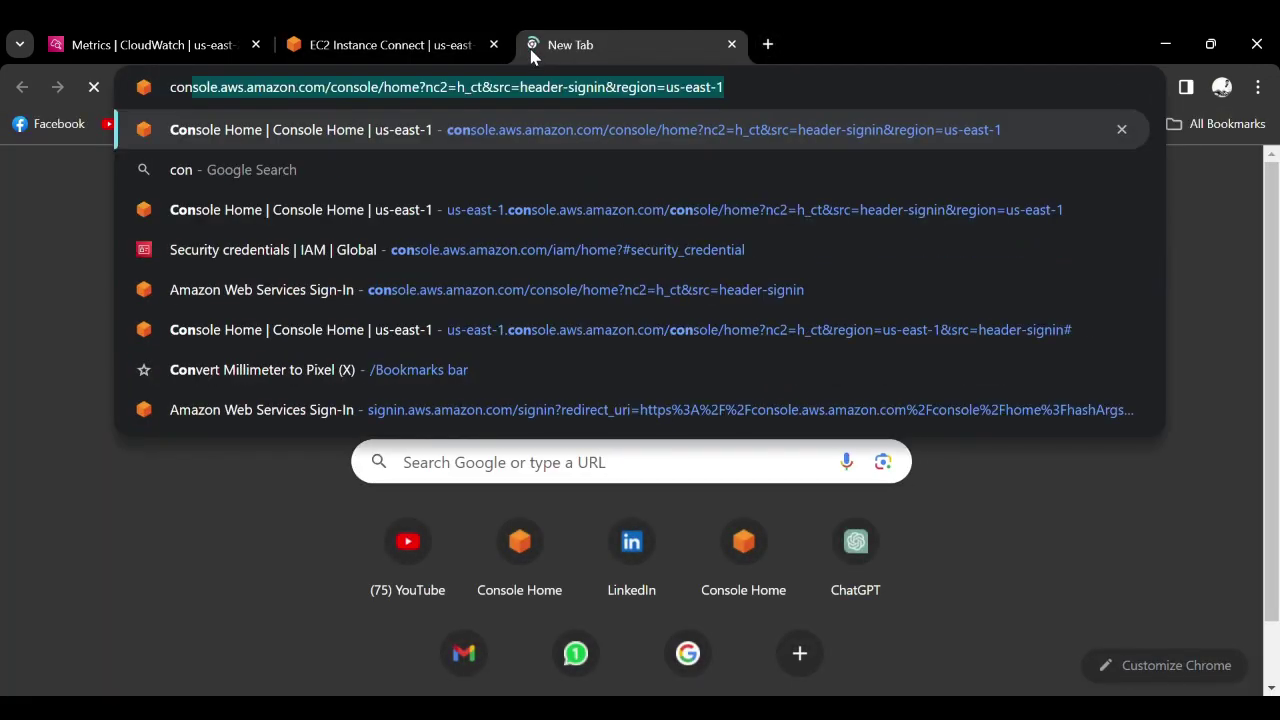
pyautogui.press('Return')
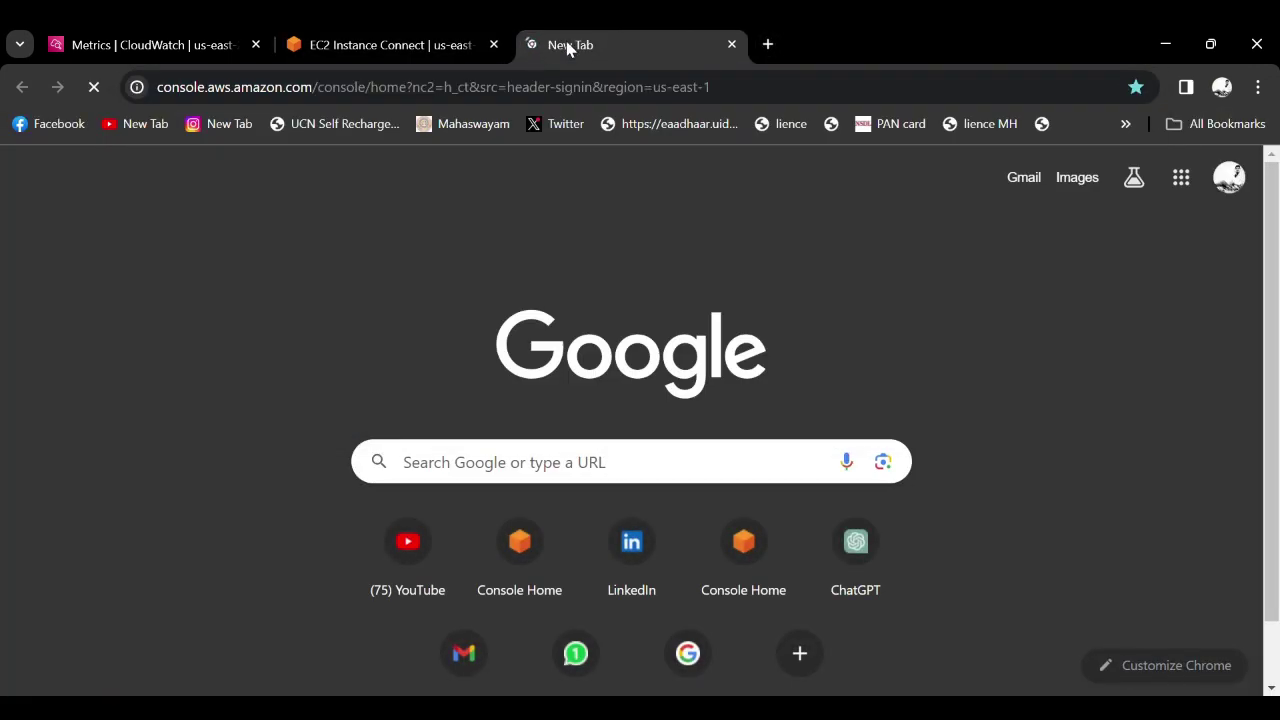
pyautogui.click(462, 33)
pyautogui.click(617, 42)
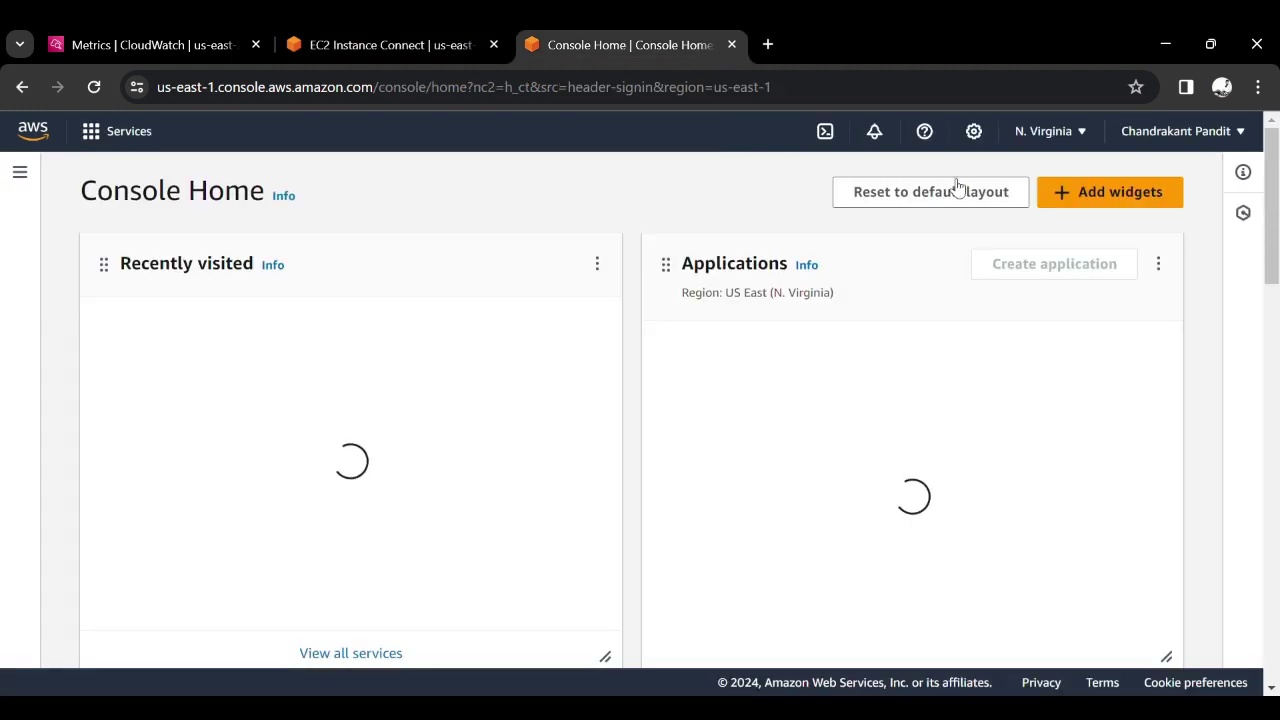
pyautogui.click(1030, 138)
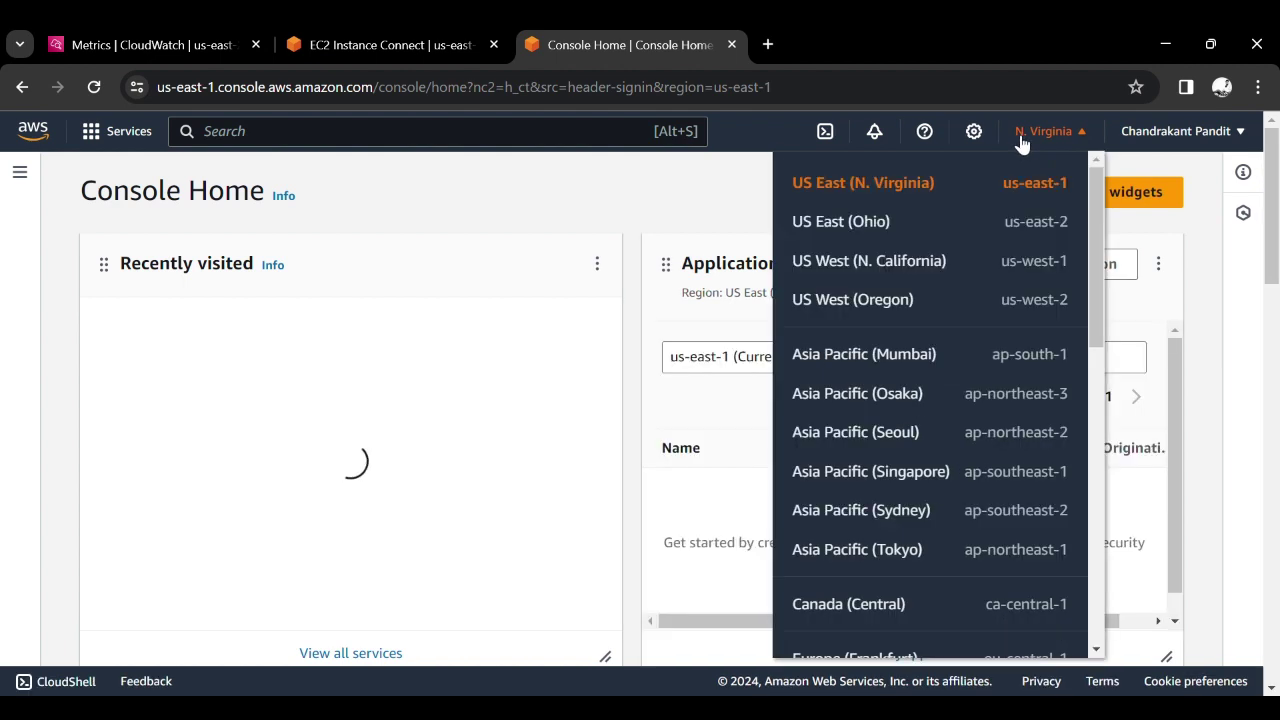
pyautogui.click(848, 225)
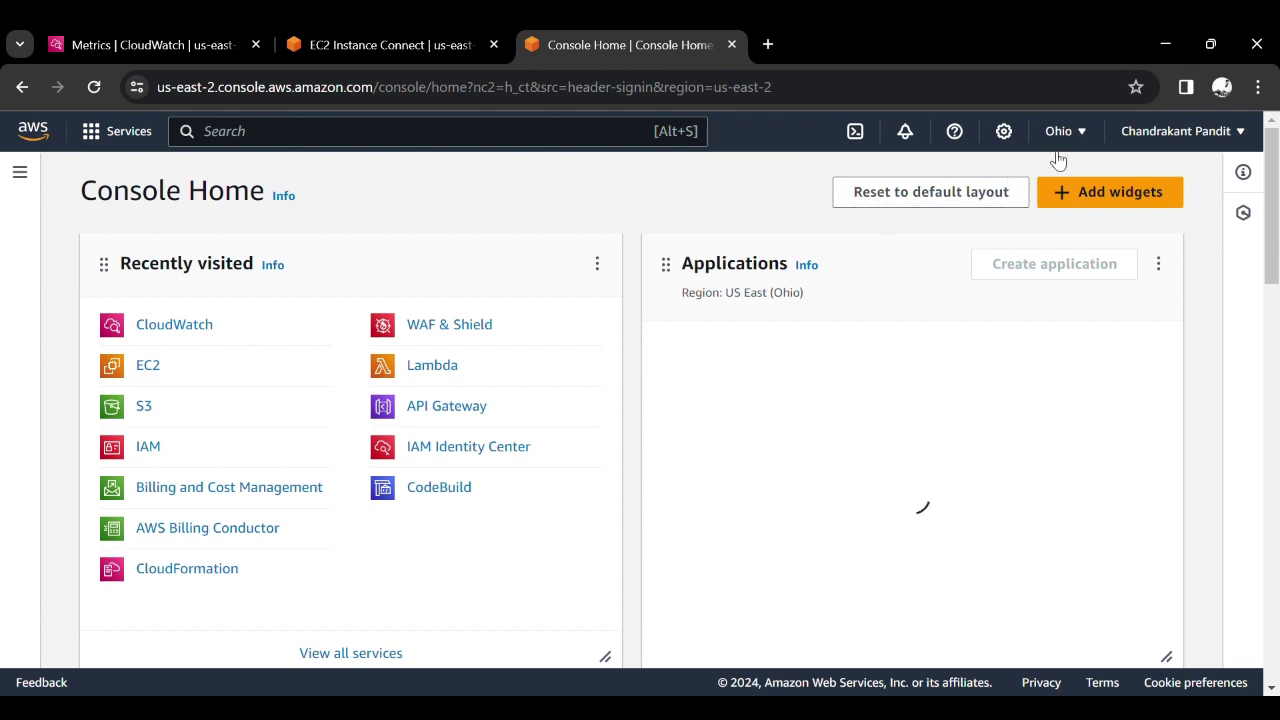
# Step: Open the EC2 list of running instances to find the Webserver instance, and return to the CloudWatch metrics page
pyautogui.tripleClick(737, 269)
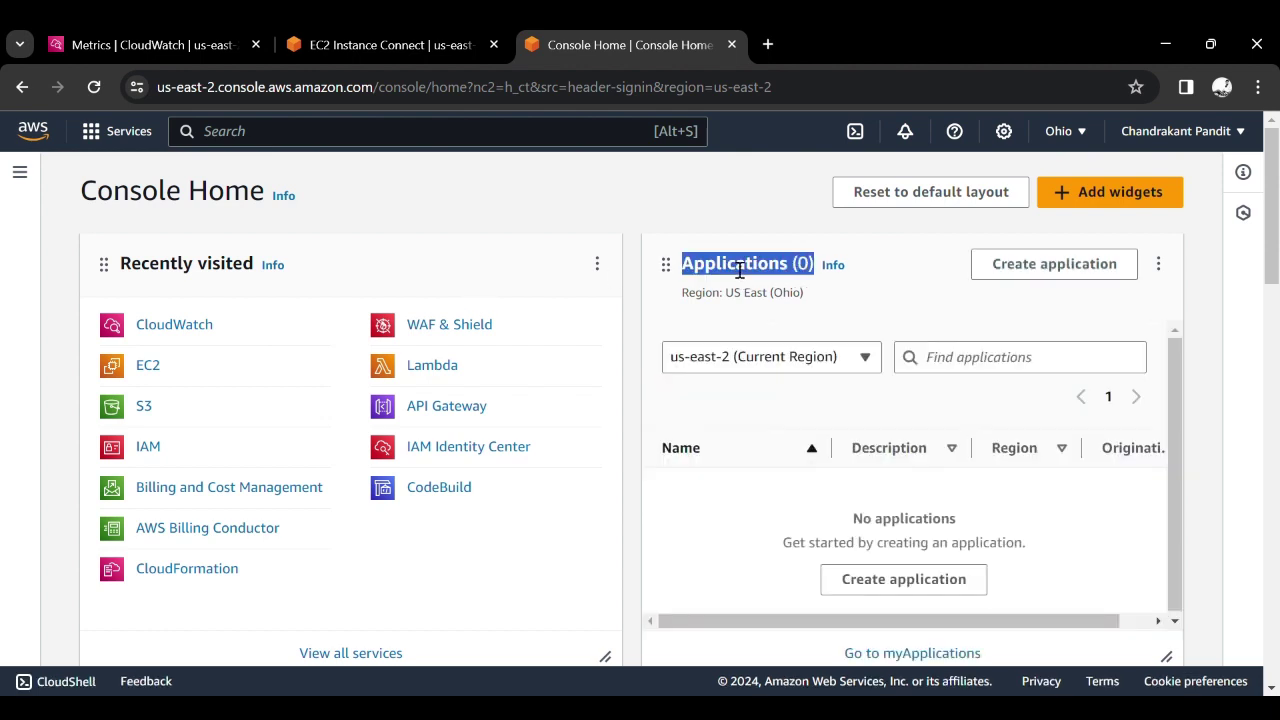
pyautogui.click(236, 308)
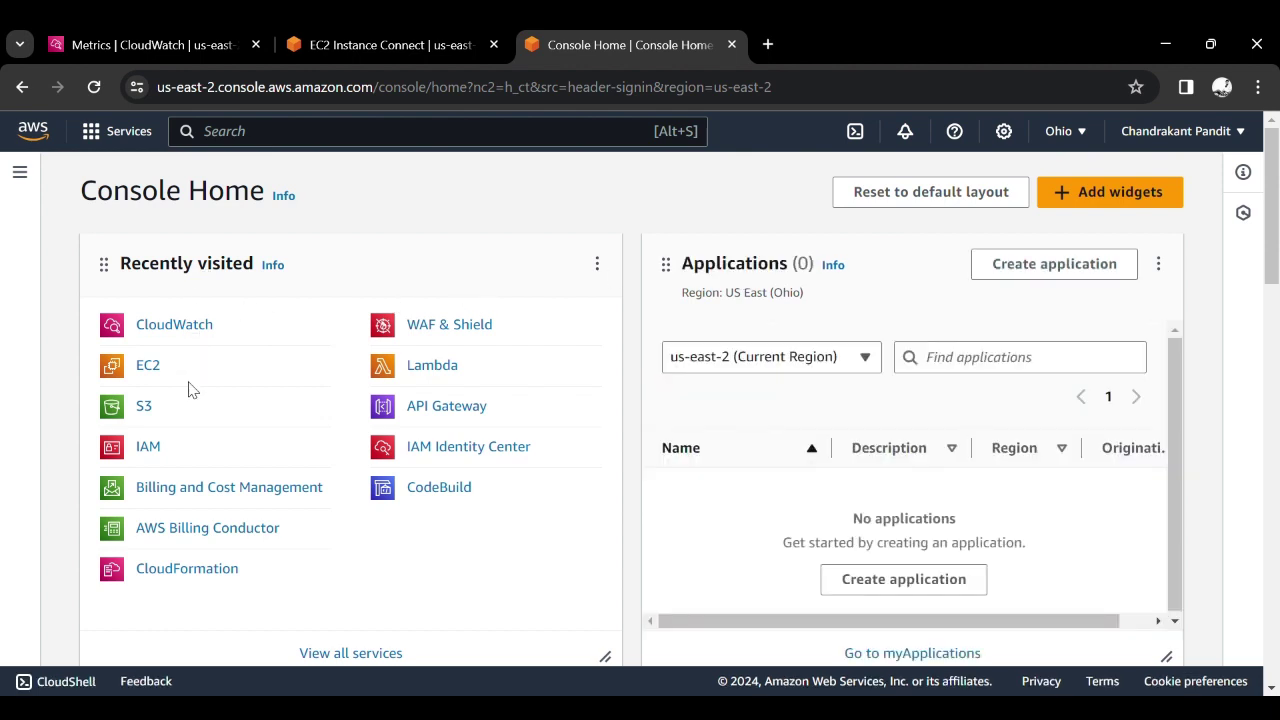
pyautogui.click(149, 368)
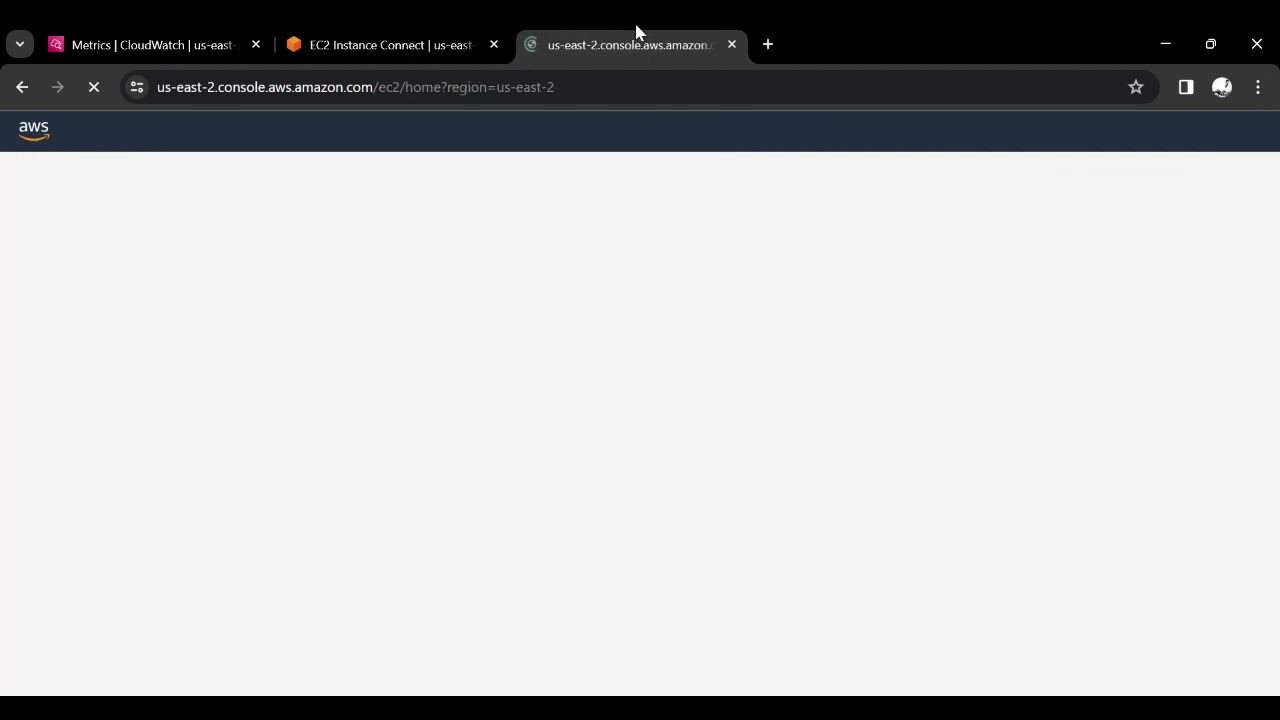
pyautogui.click(480, 36)
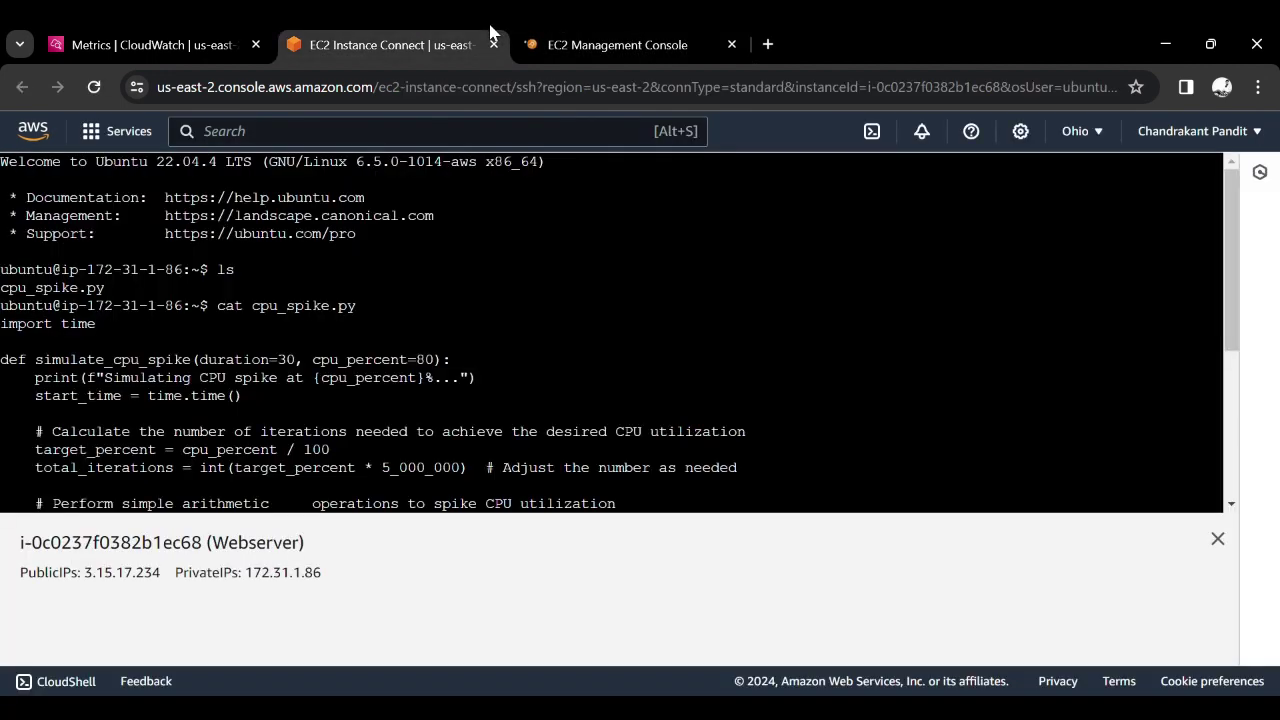
pyautogui.click(614, 32)
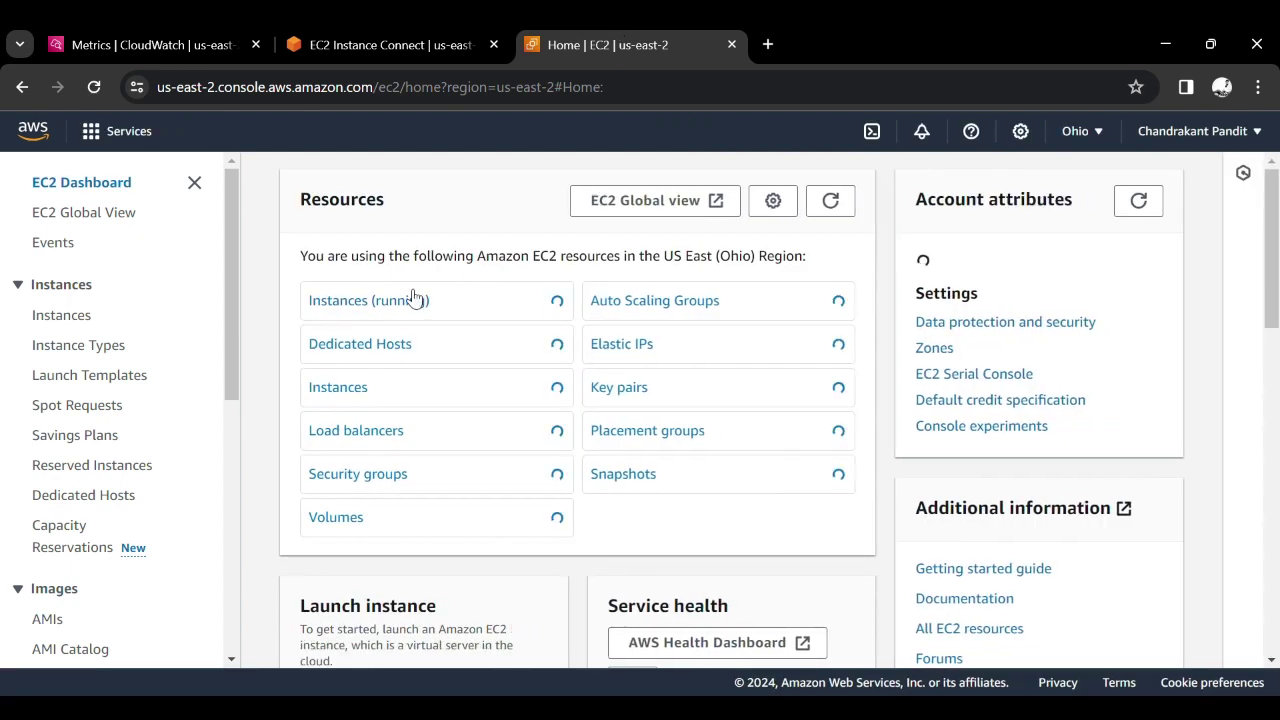
pyautogui.click(410, 299)
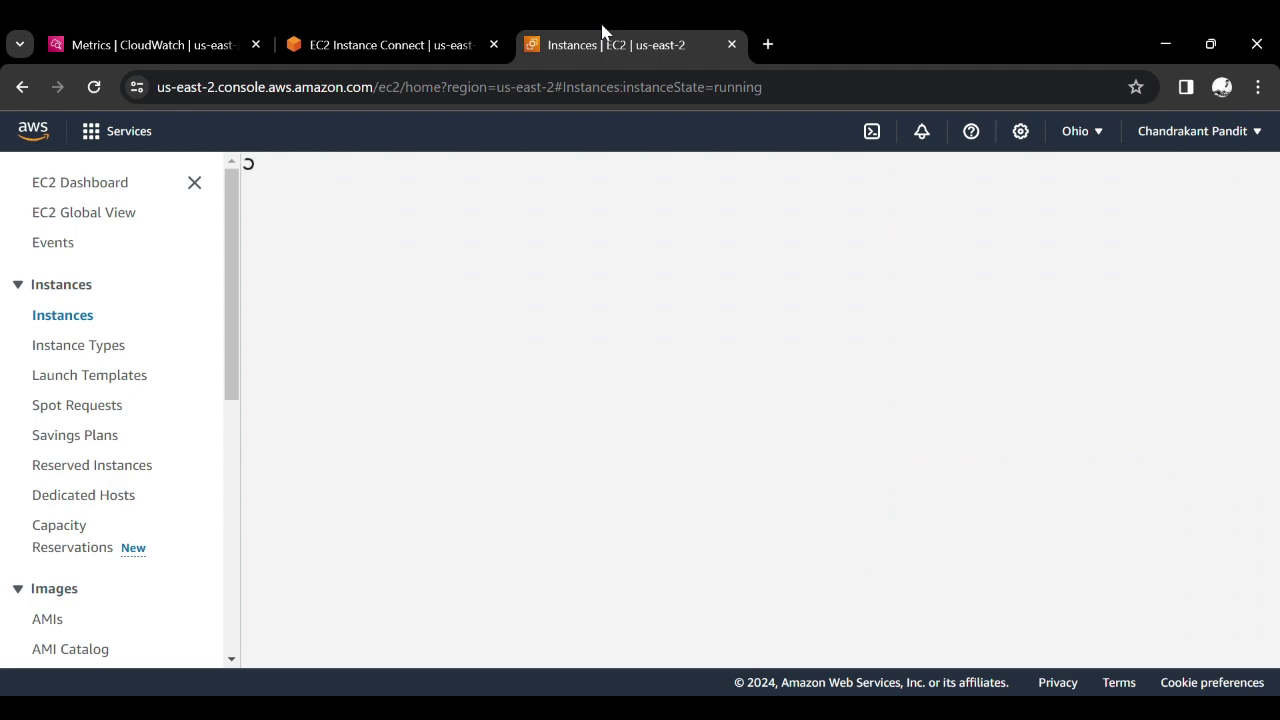
pyautogui.click(420, 32)
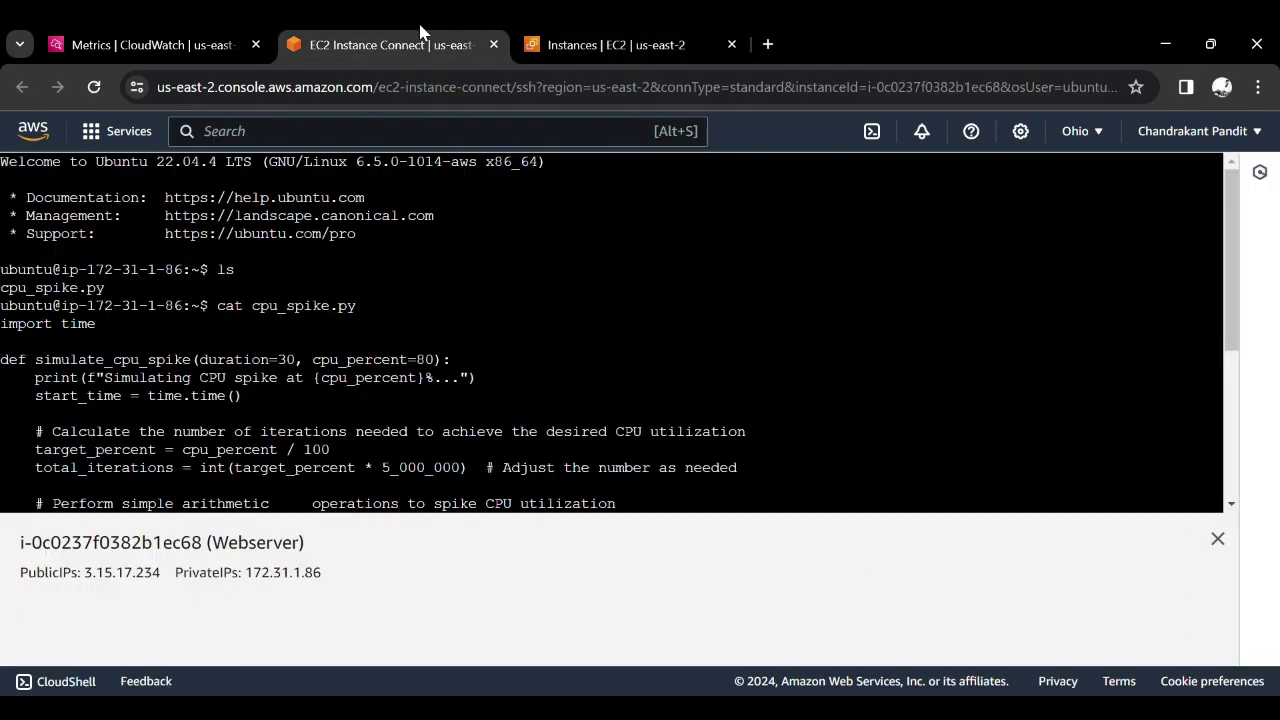
pyautogui.click(606, 34)
pyautogui.click(482, 32)
pyautogui.click(586, 40)
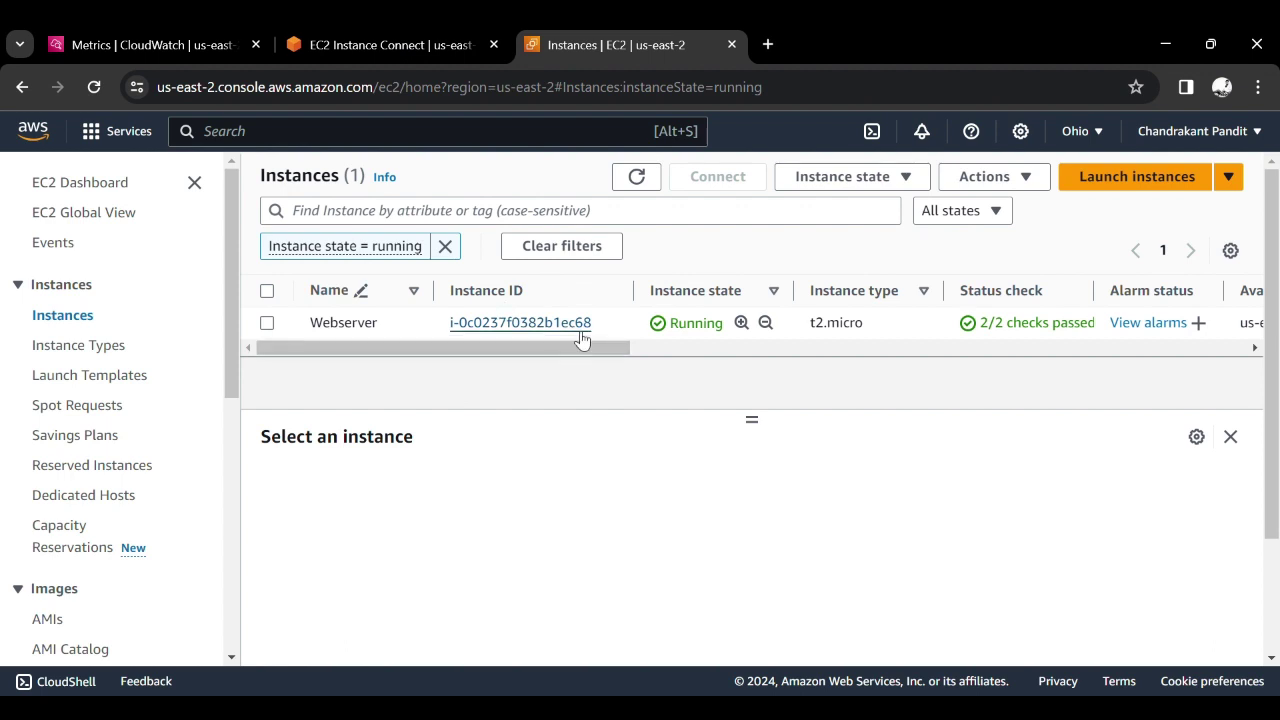
pyautogui.click(150, 44)
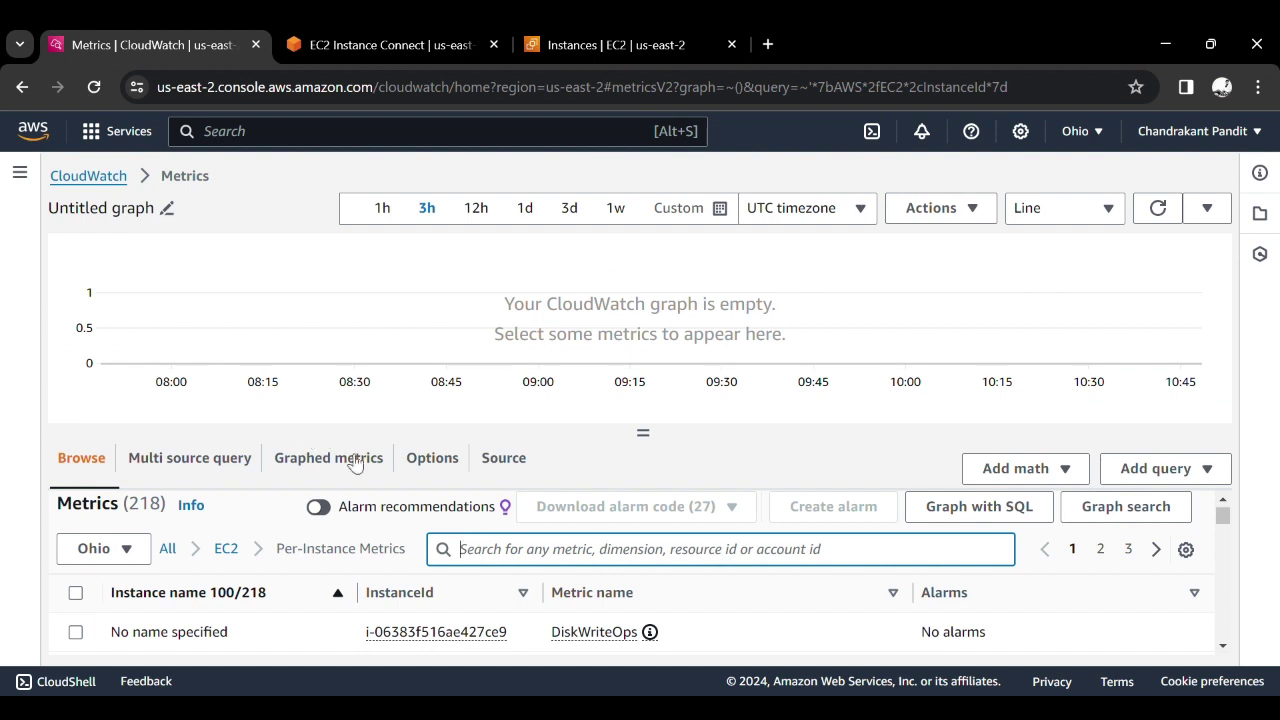
# Step: Filter the per-instance metrics by ec68 and shrink the graph area to give the metrics list more room
pyautogui.scroll(-3, 483, 549)
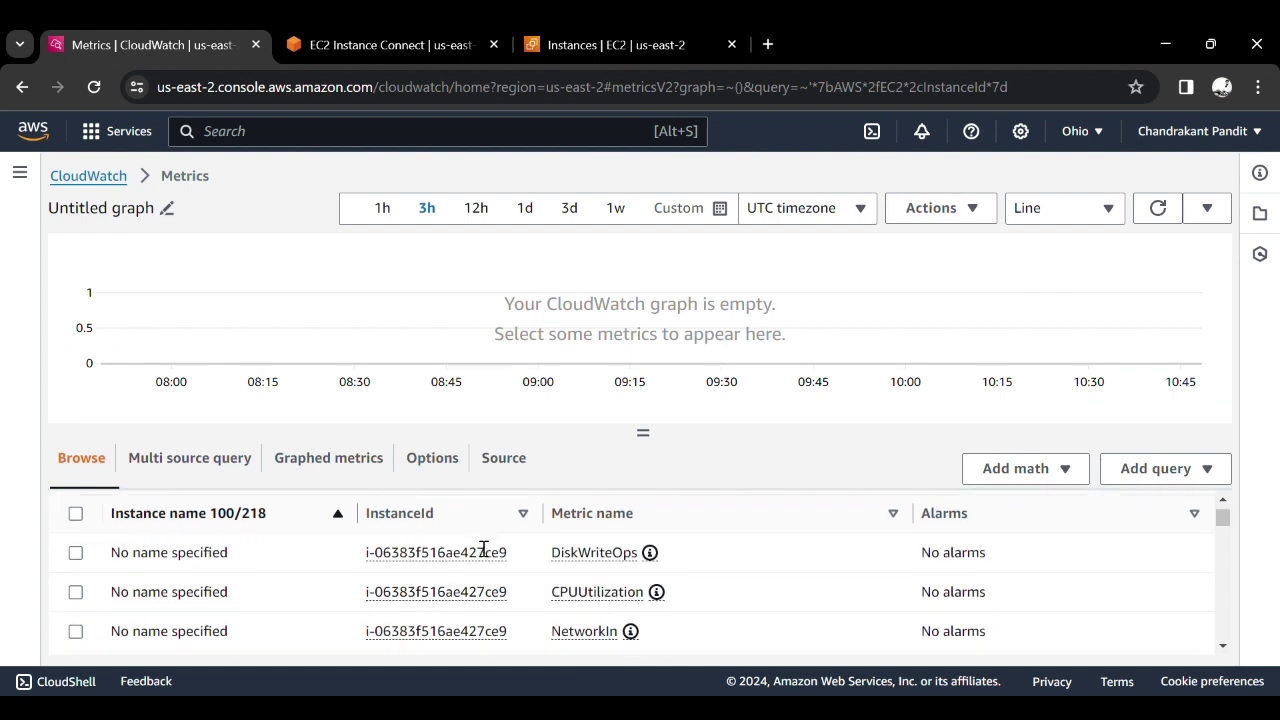
pyautogui.scroll(3, 488, 555)
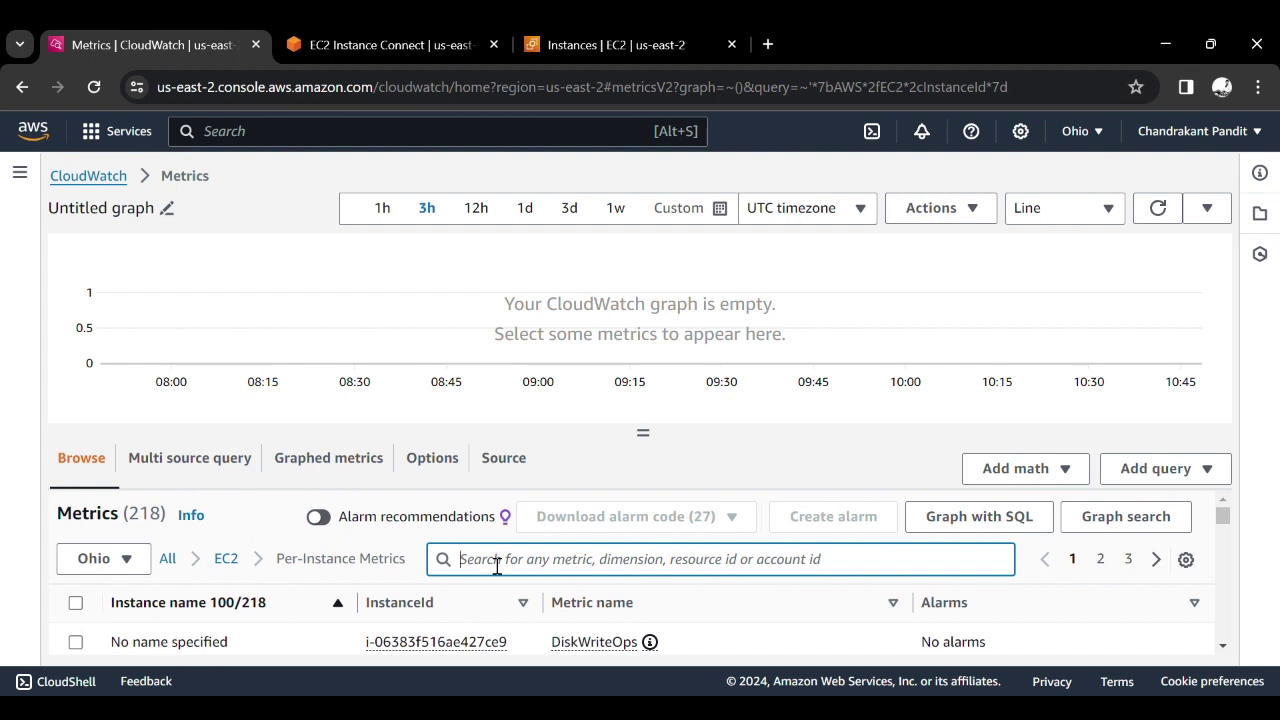
pyautogui.write('ec68')
pyautogui.press('Return')
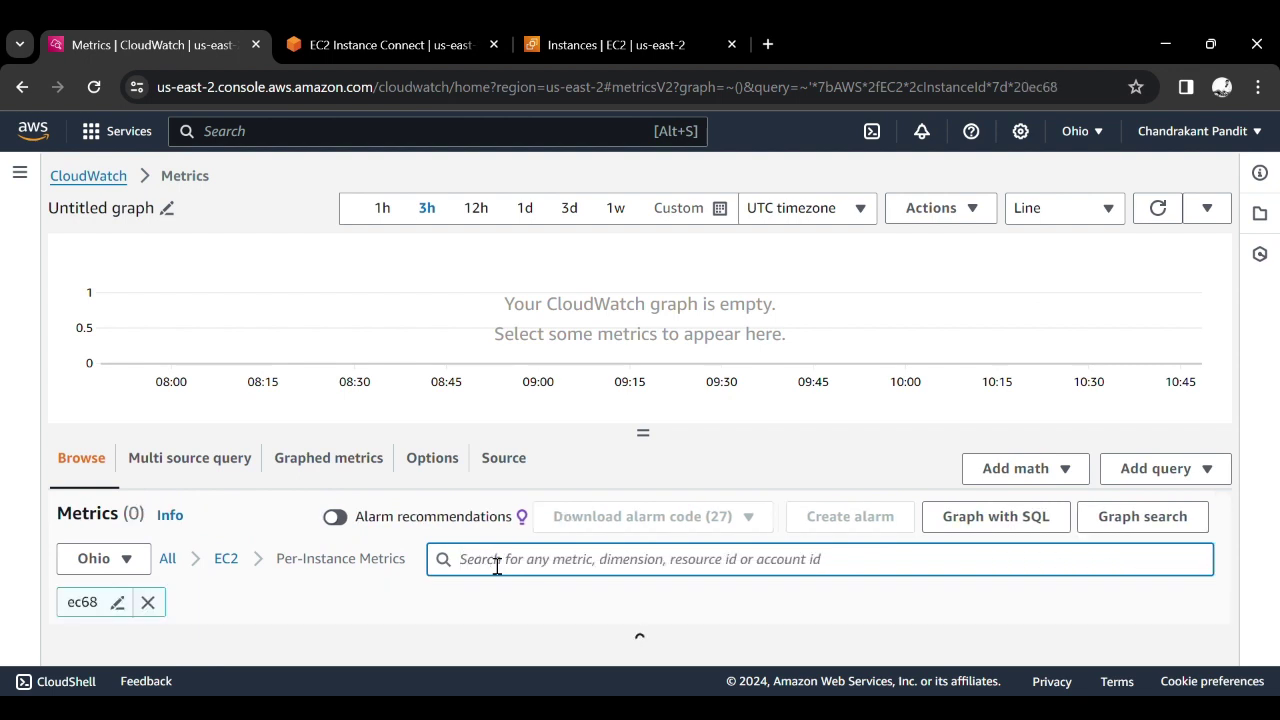
pyautogui.scroll(-3, 495, 566)
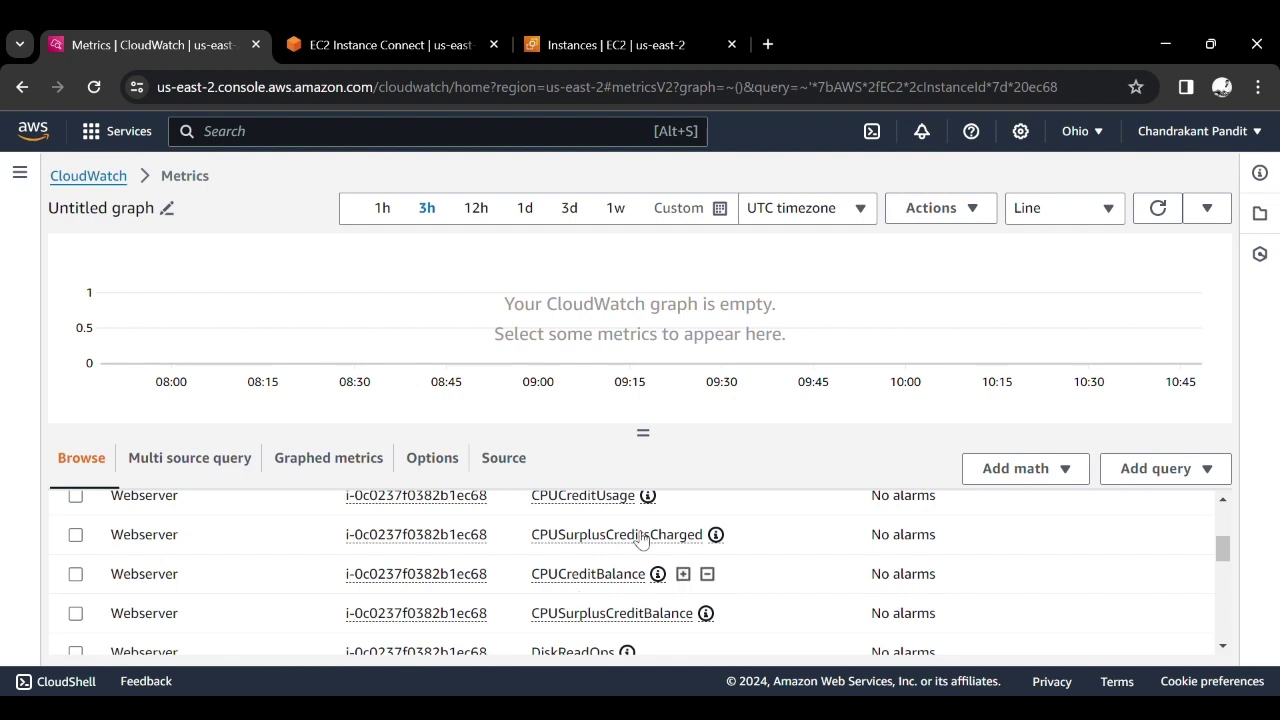
pyautogui.moveTo(648, 440); pyautogui.dragTo(646, 340)
pyautogui.scroll(1, 591, 509)
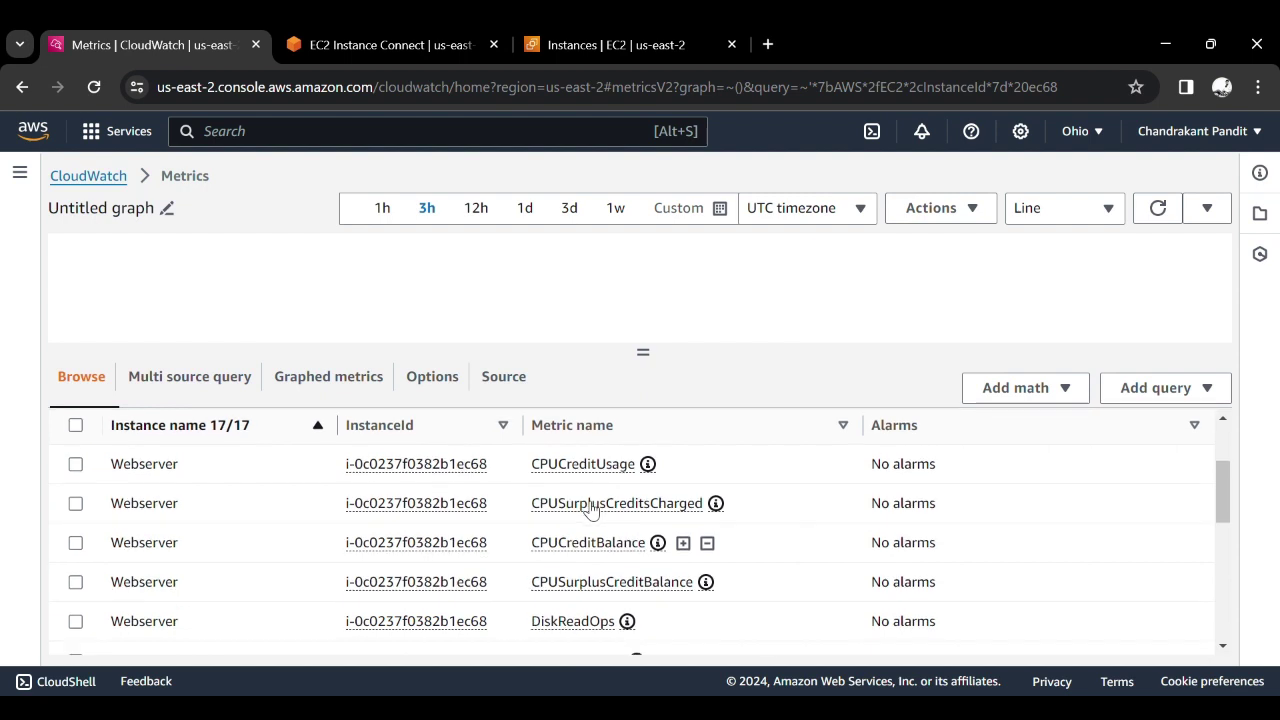
# Step: Look through the Webserver's available metrics, from the CPU credit metrics through network, disk and status checks, to find CPUUtilization
pyautogui.scroll(-1, 591, 509)
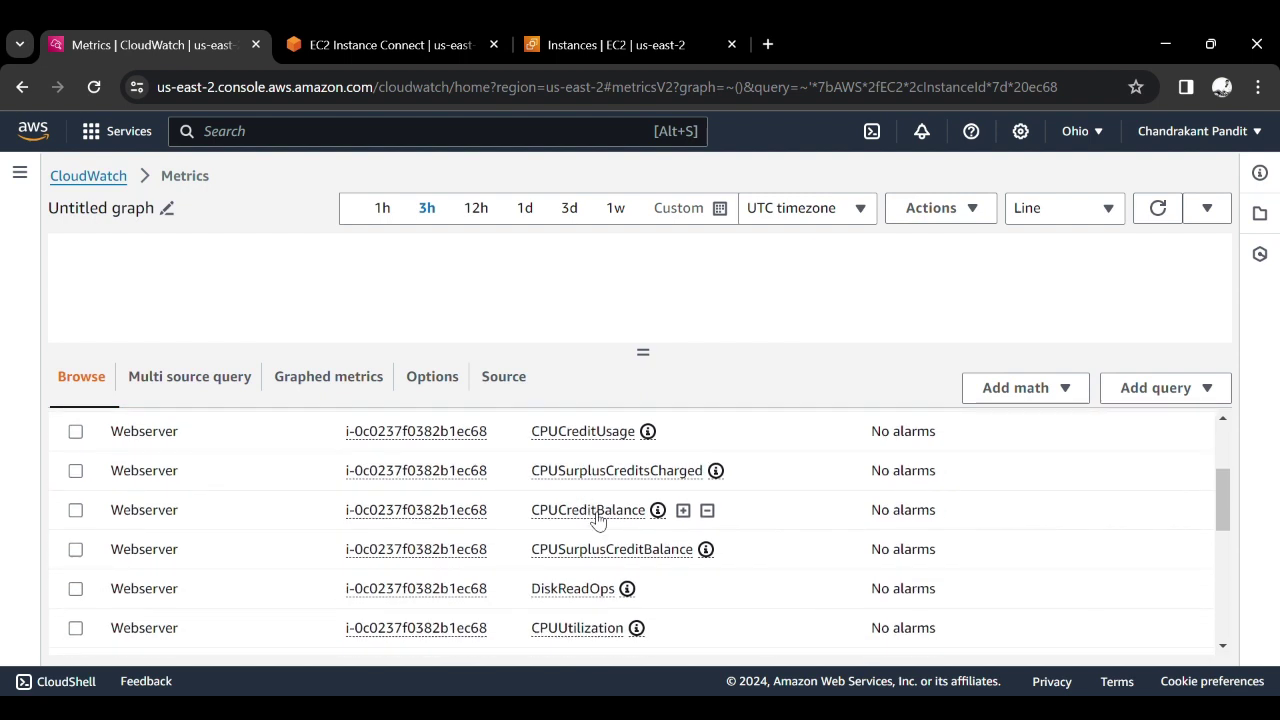
pyautogui.scroll(-2, 595, 565)
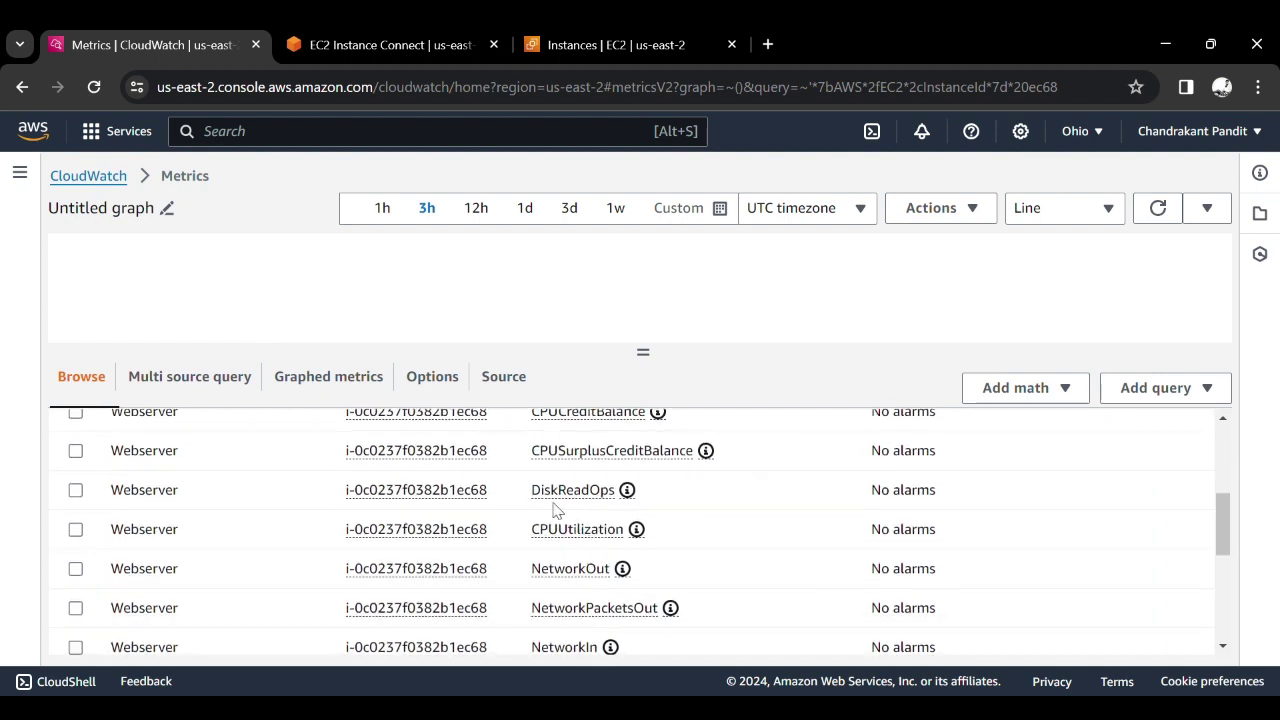
pyautogui.scroll(-1, 595, 547)
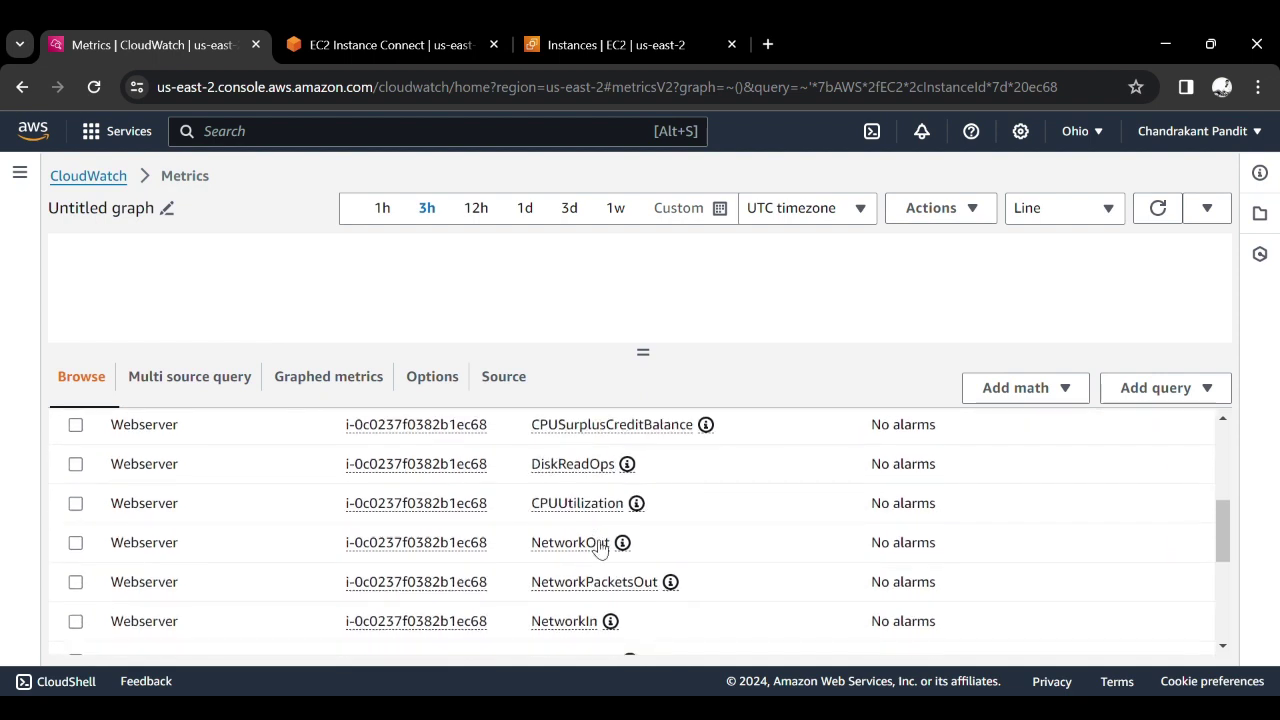
pyautogui.scroll(-1, 598, 548)
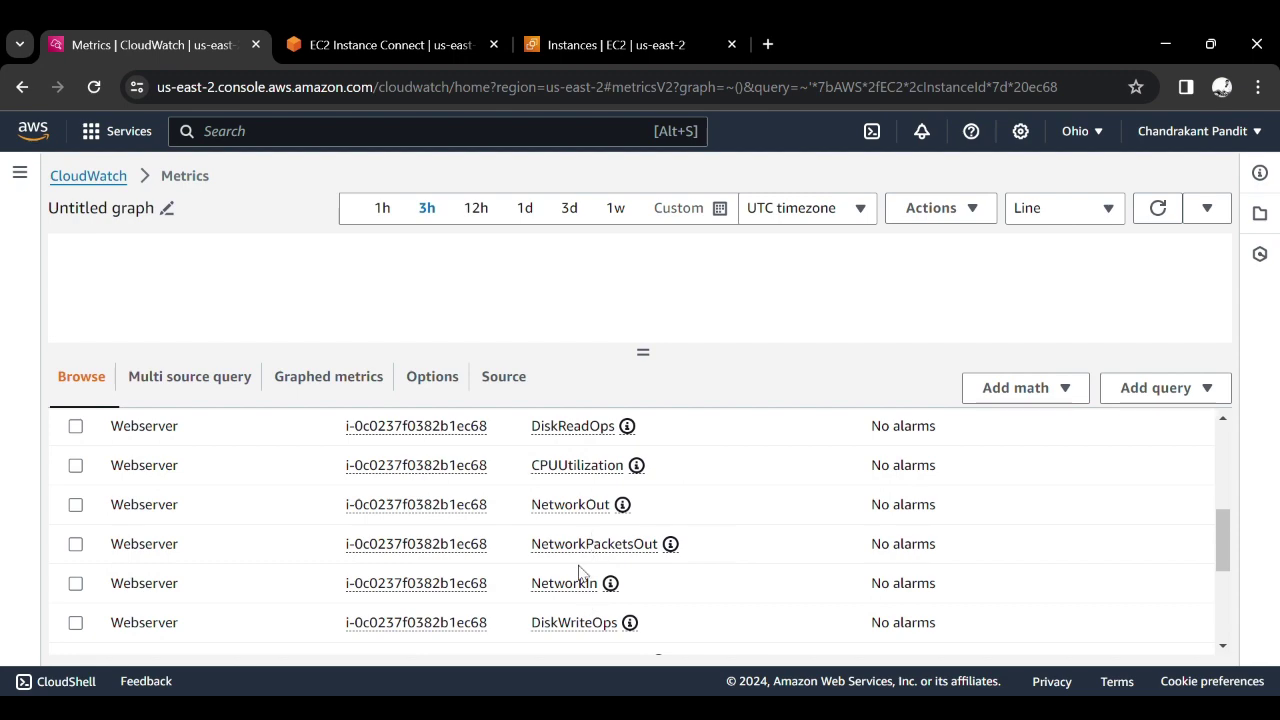
pyautogui.scroll(-1, 596, 555)
pyautogui.scroll(-3, 596, 555)
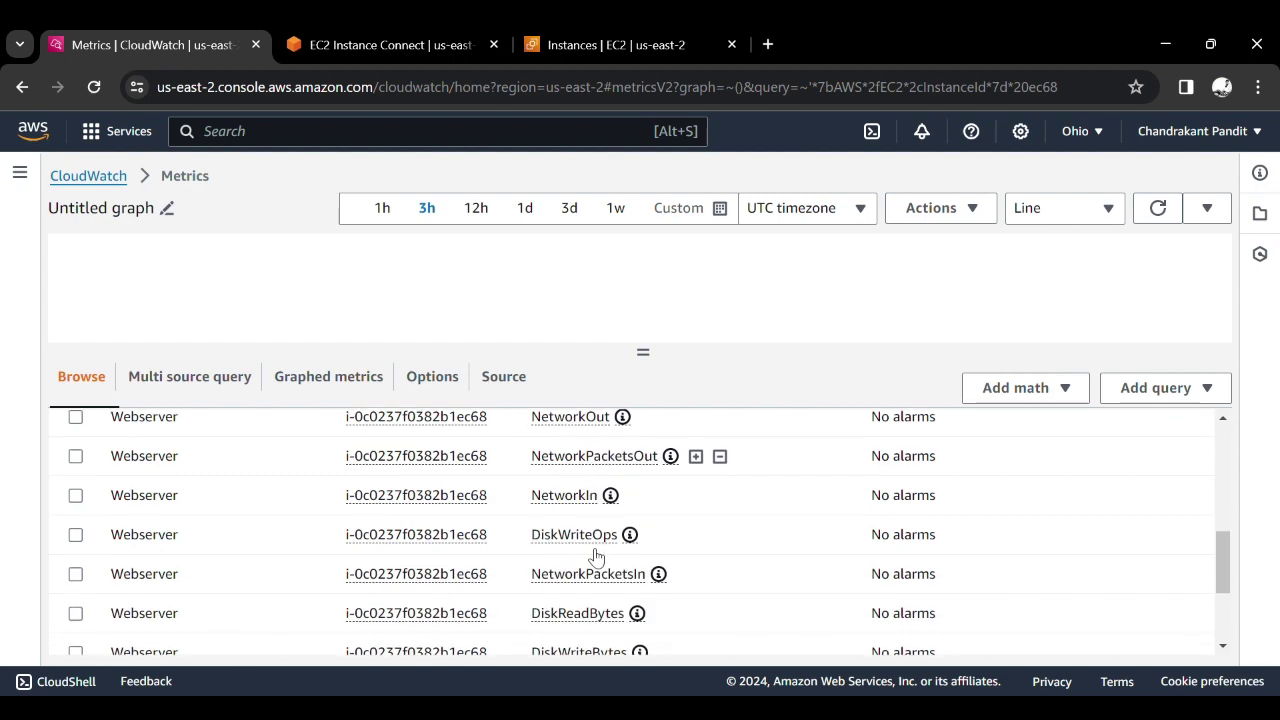
pyautogui.scroll(-4, 588, 560)
pyautogui.scroll(-2, 588, 592)
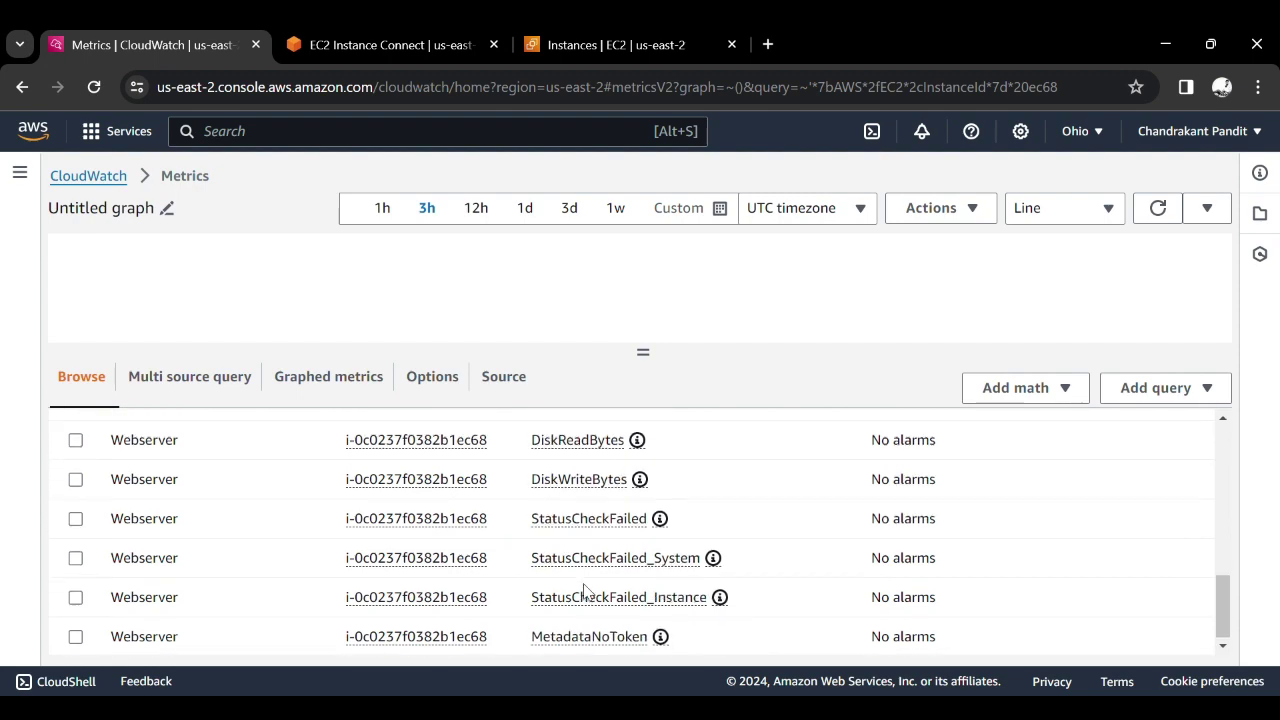
pyautogui.scroll(4, 585, 591)
pyautogui.scroll(4, 586, 591)
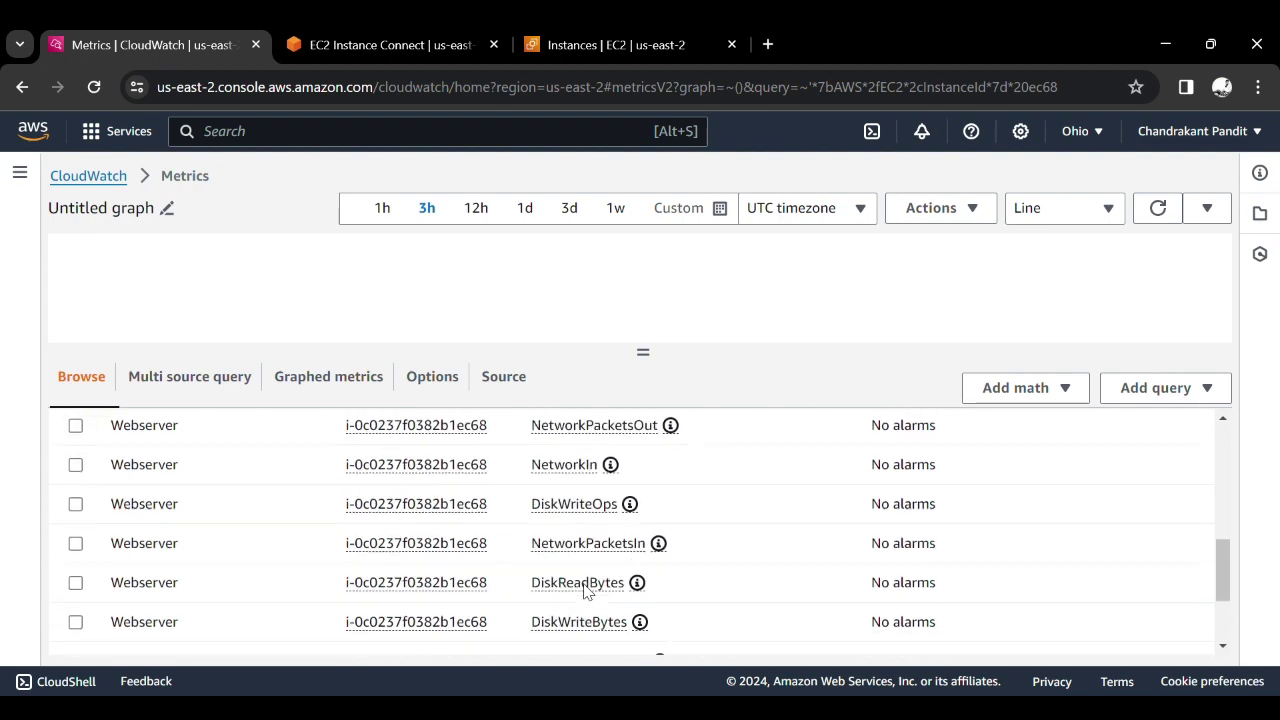
pyautogui.scroll(3, 588, 592)
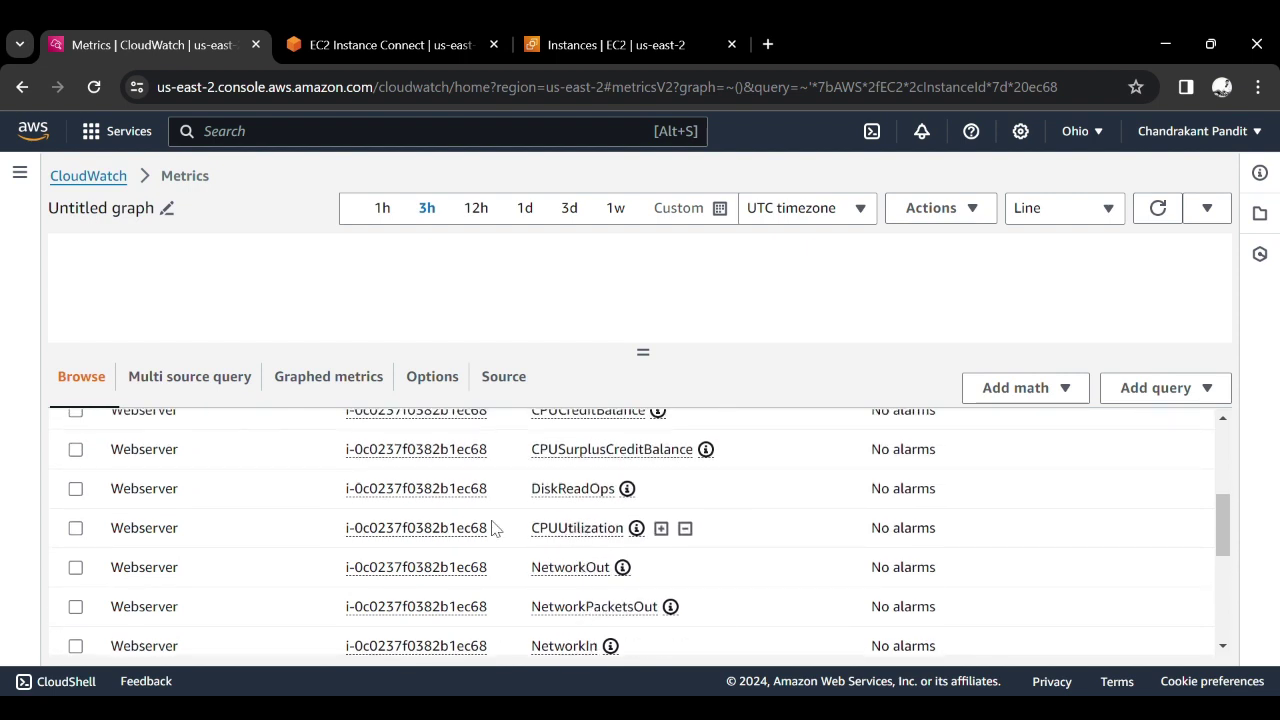
# Step: Graph the Webserver's CPUUtilization metric and enlarge the graph area to inspect the peak
pyautogui.click(76, 529)
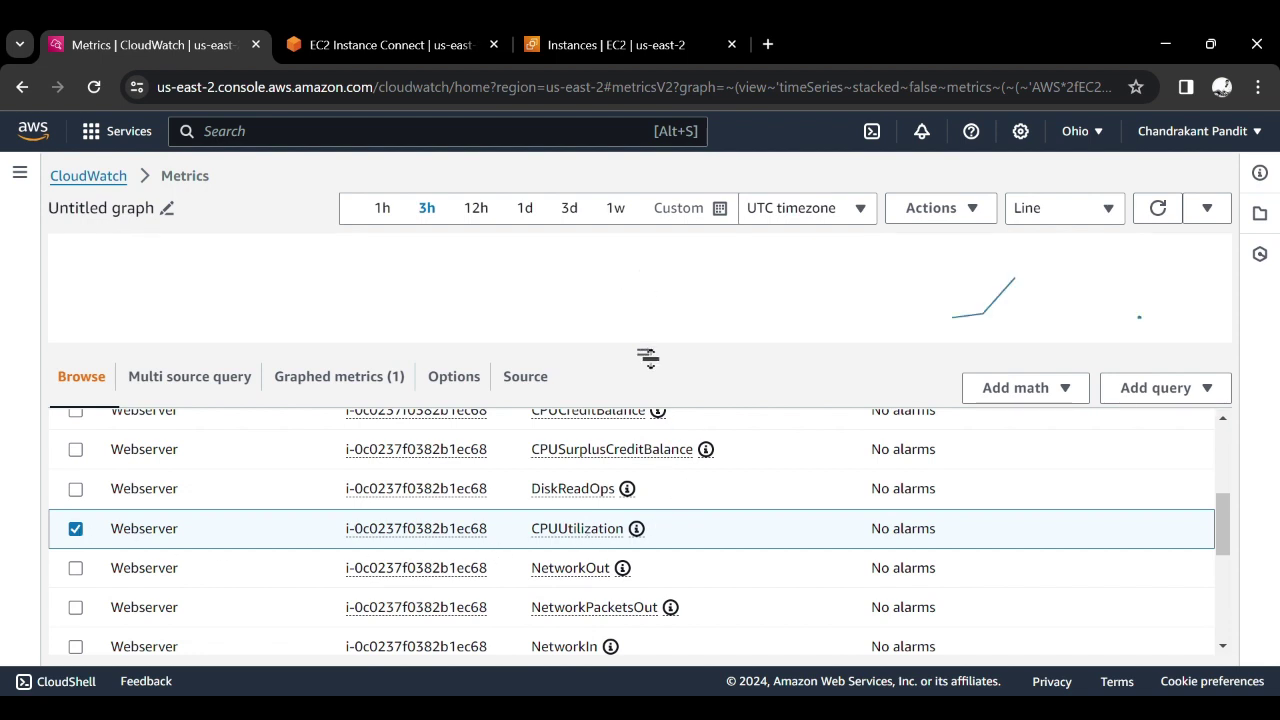
pyautogui.moveTo(648, 358); pyautogui.dragTo(648, 501)
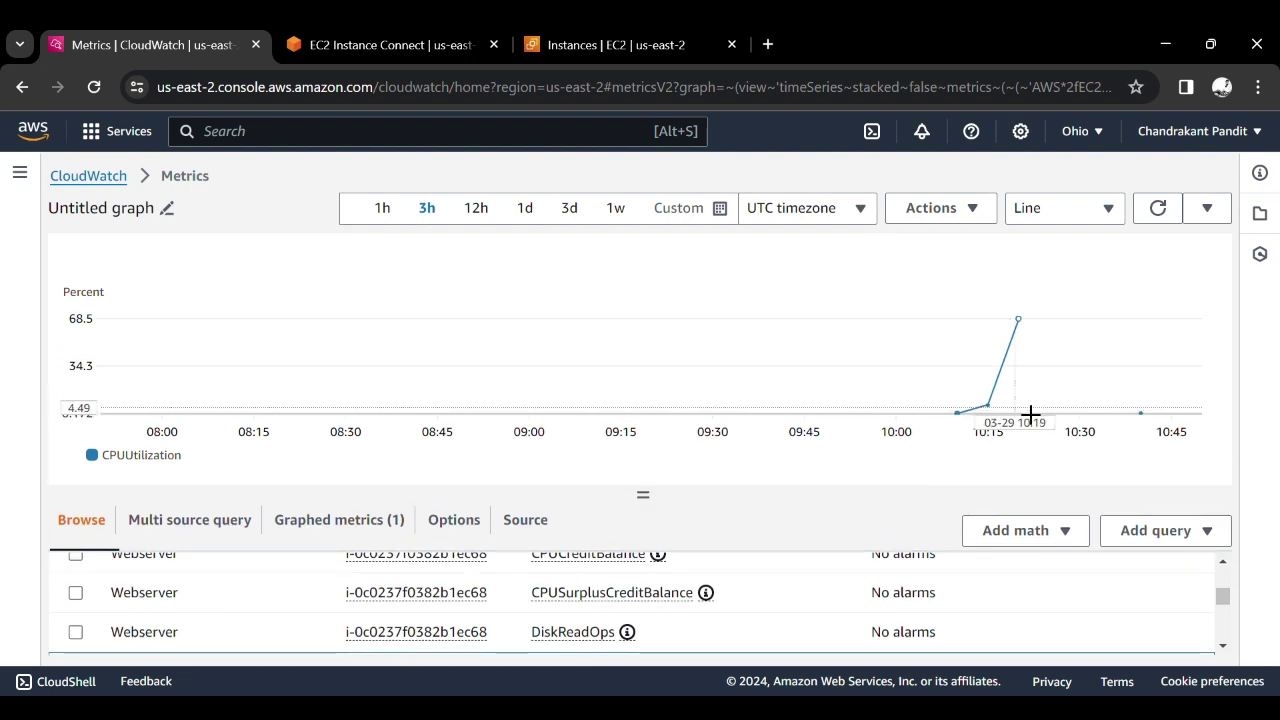
pyautogui.moveTo(1036, 342)
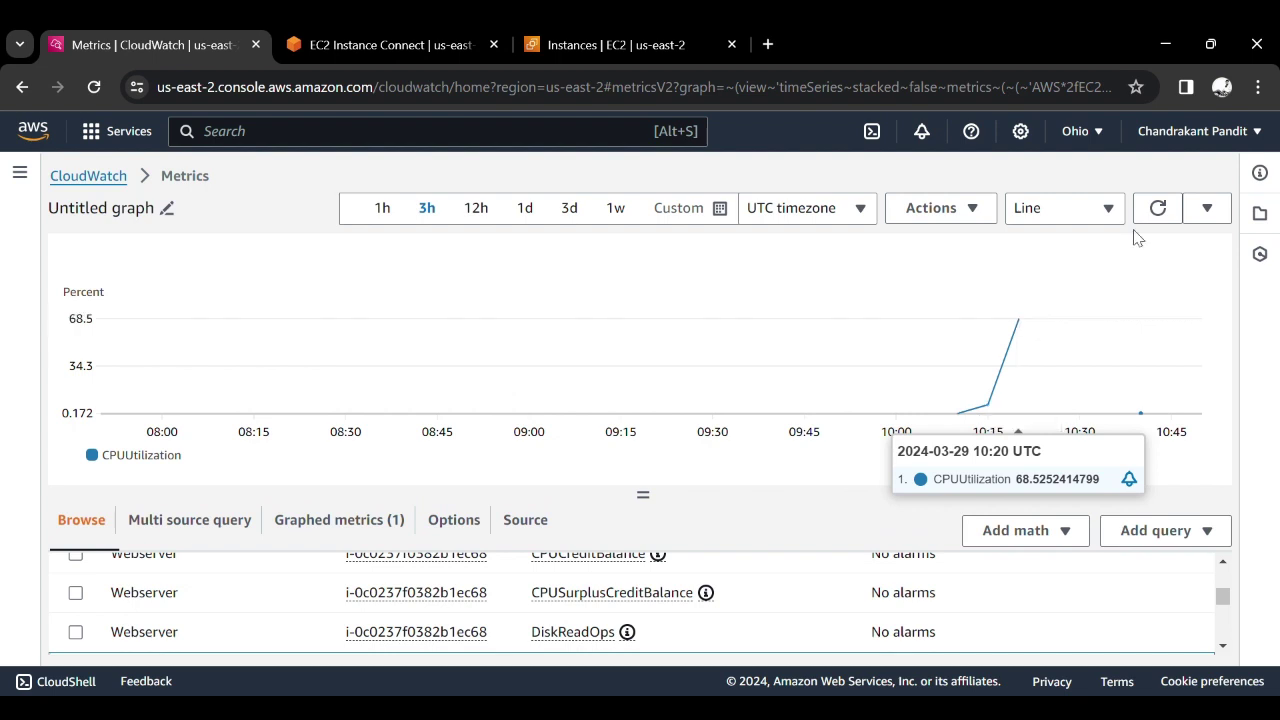
# Step: Refresh the CPUUtilization graph and set its time range to 1h to examine the peak more closely
pyautogui.click(1161, 216)
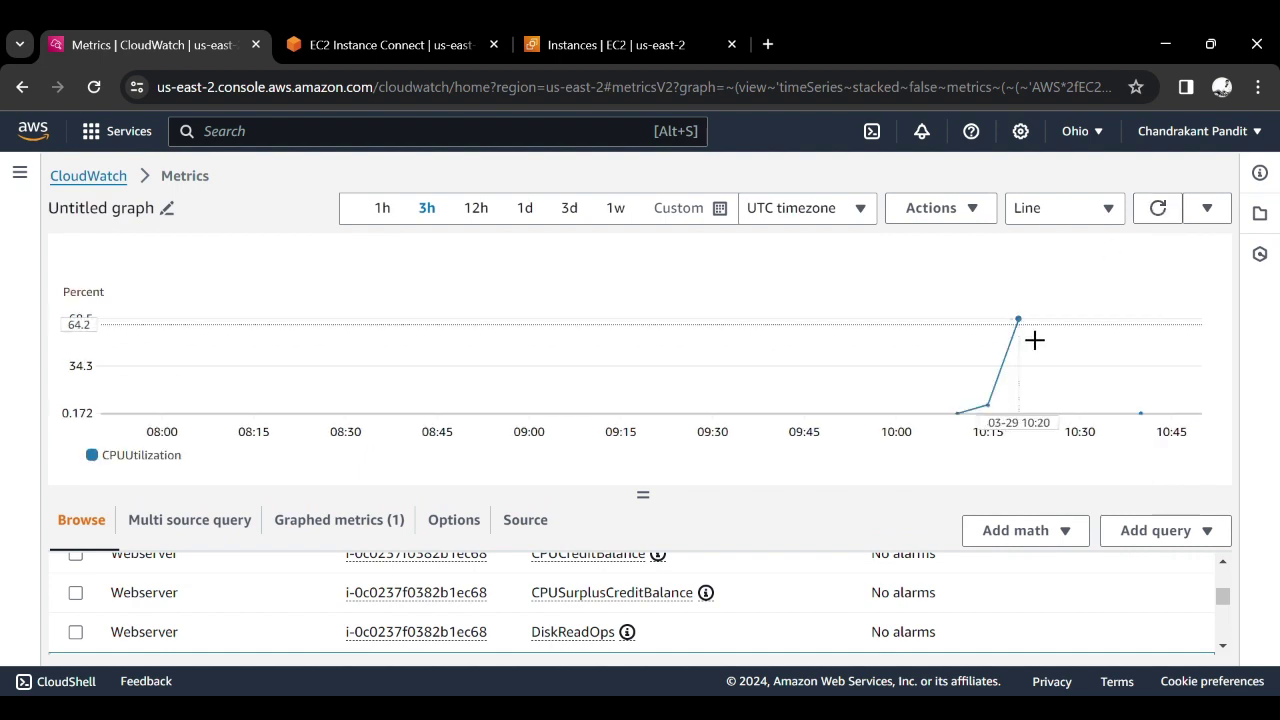
pyautogui.moveTo(834, 395)
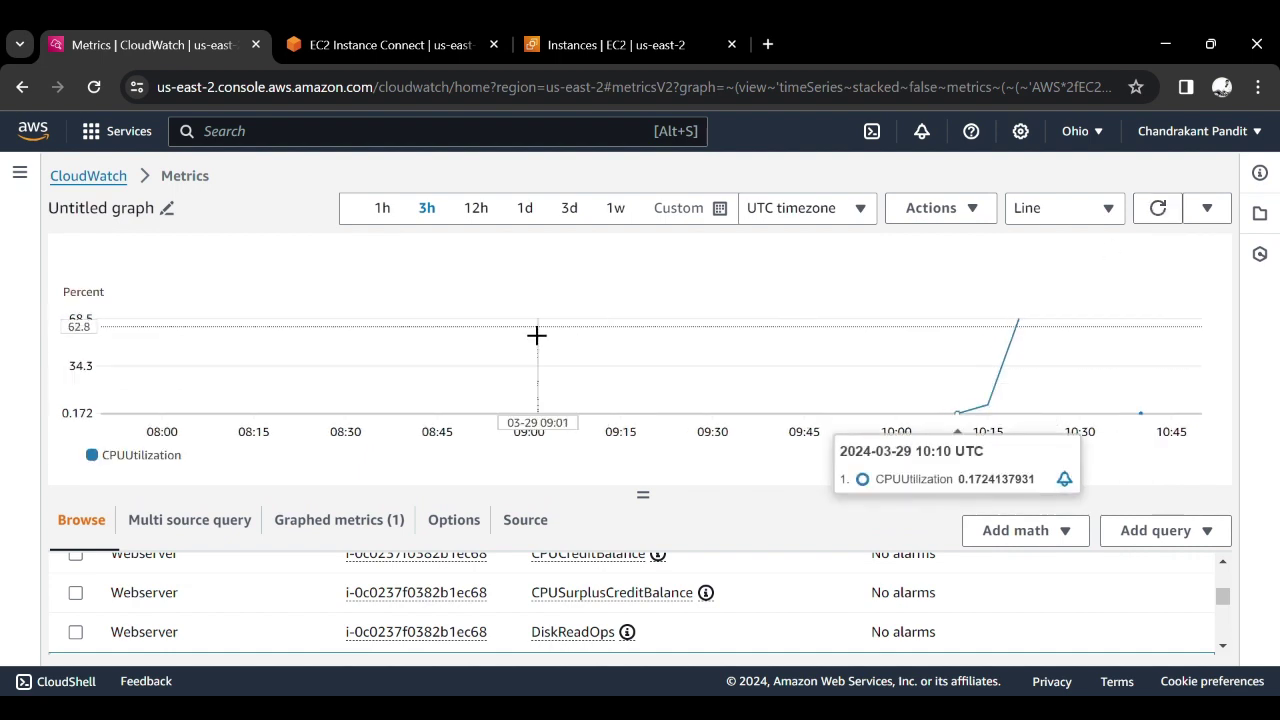
pyautogui.click(381, 212)
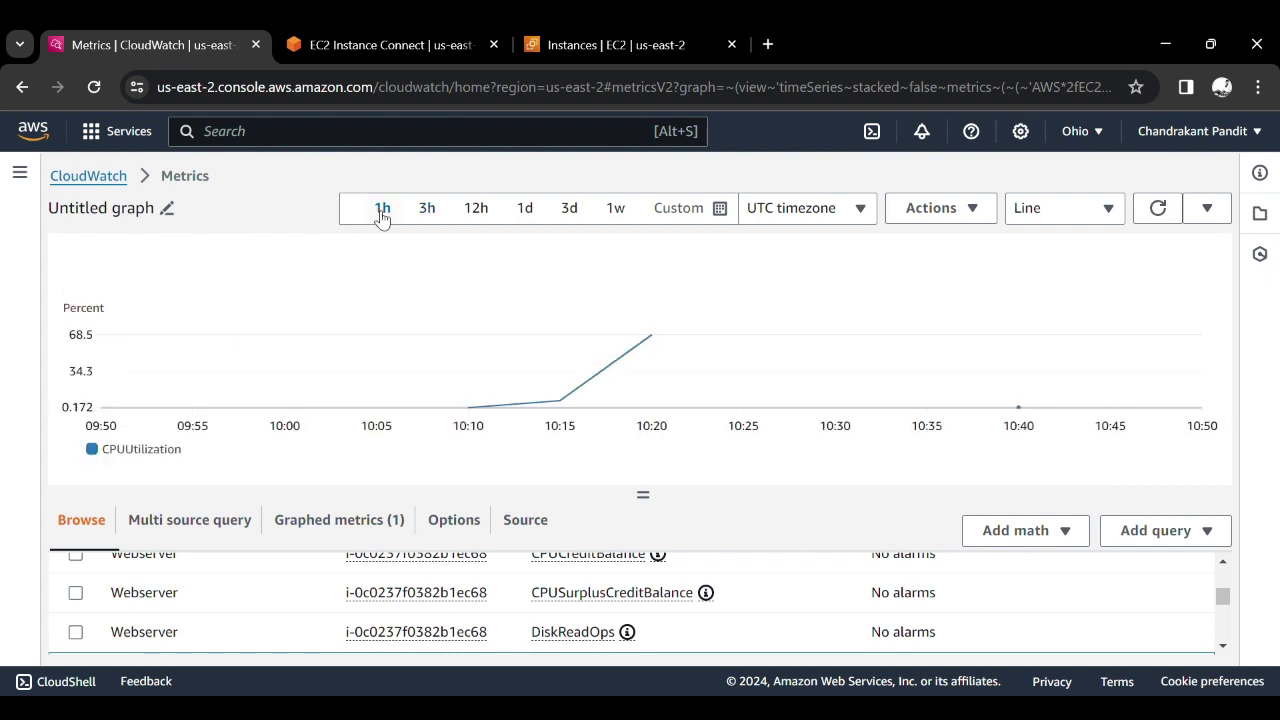
pyautogui.moveTo(654, 341)
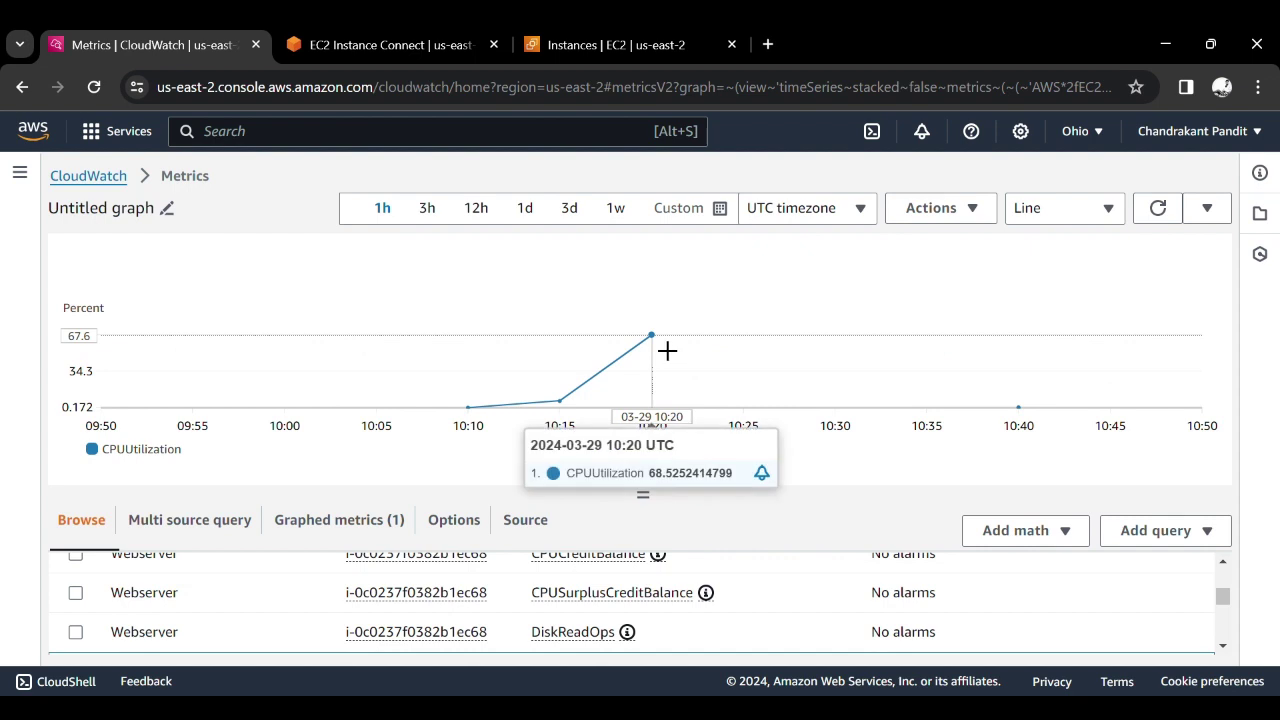
# Step: Clear the Webserver terminal and run python3 cpu_spike.py to simulate a CPU spike
pyautogui.click(610, 45)
pyautogui.click(418, 40)
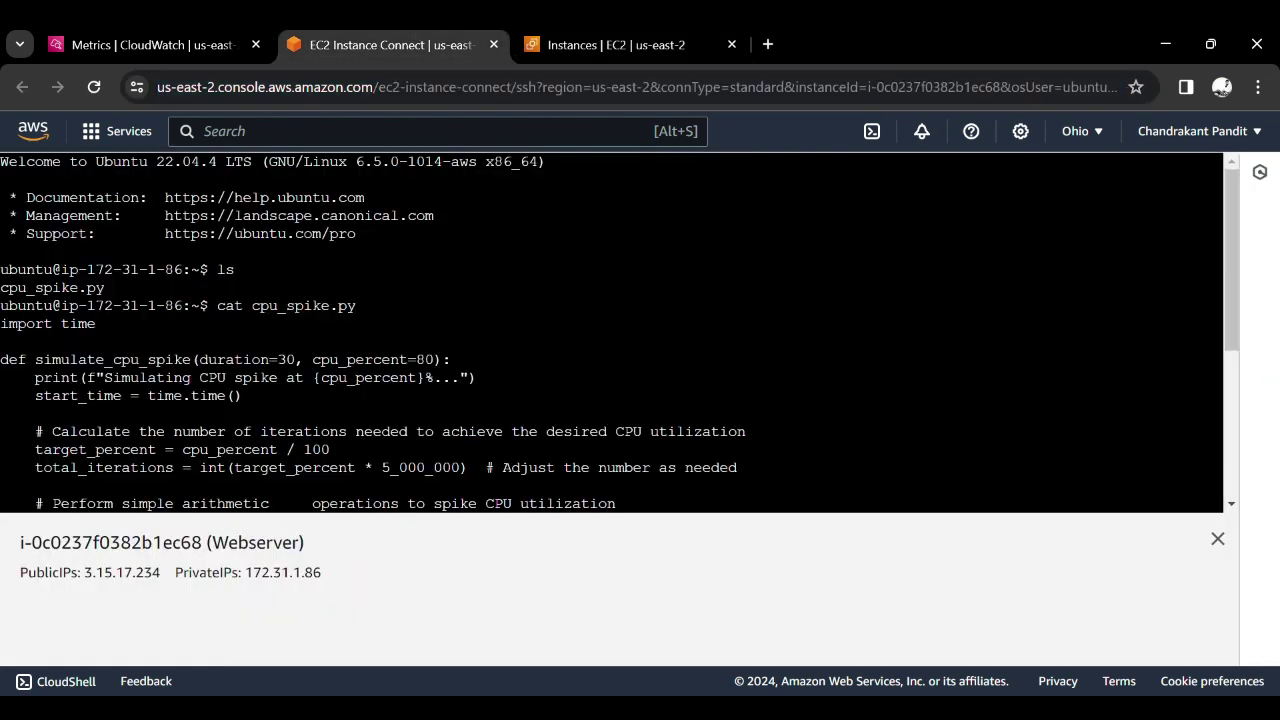
pyautogui.scroll(-3, 612, 333)
pyautogui.hotkey('ctrl', 'l')
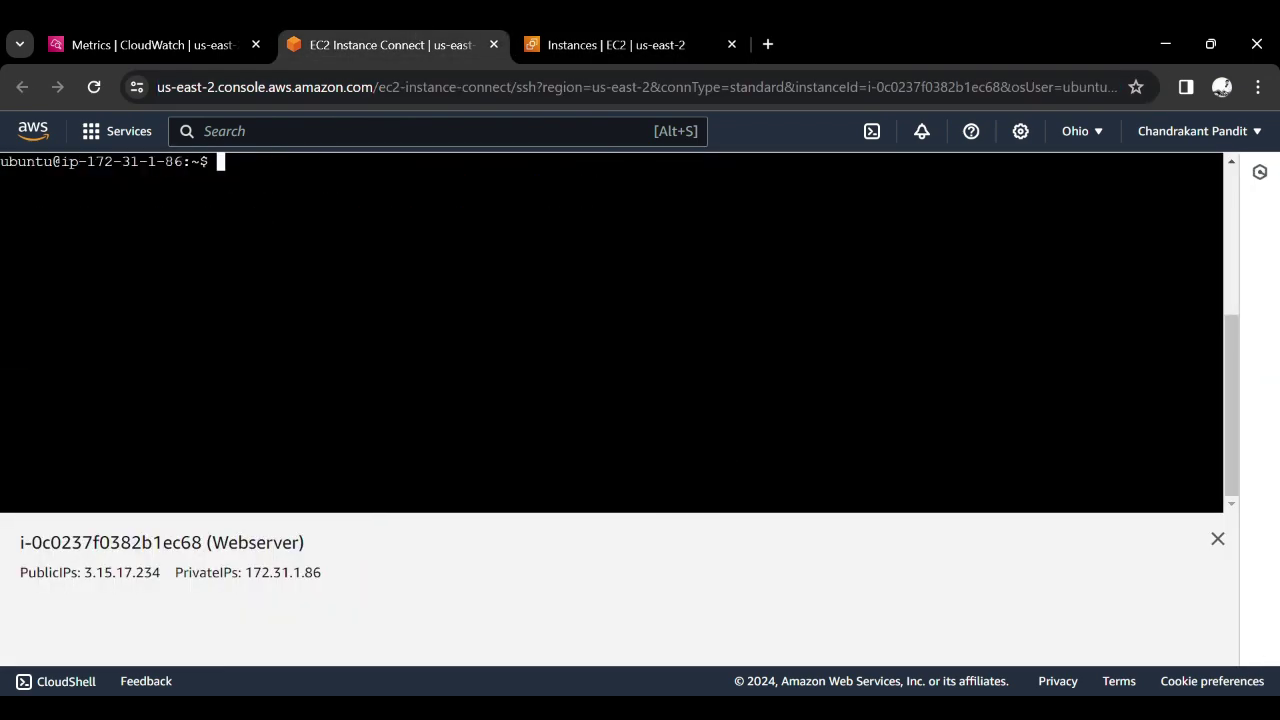
pyautogui.press('Up')
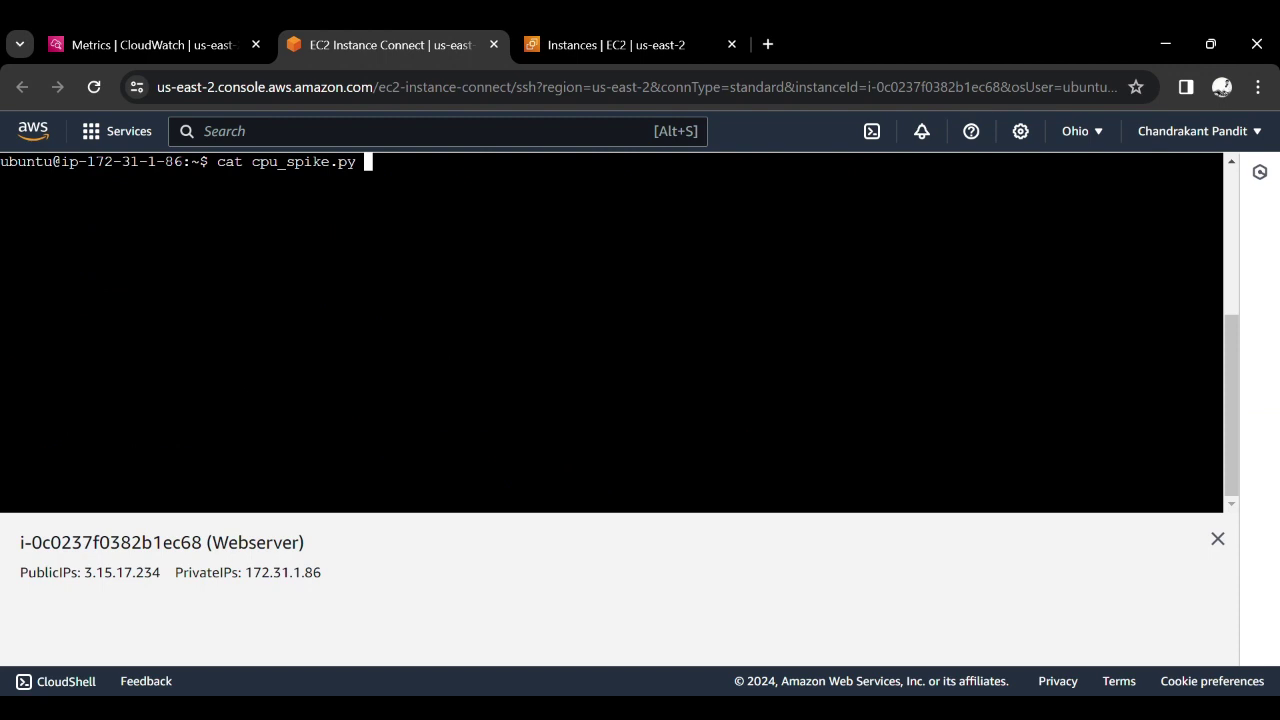
pyautogui.press('Up')
pyautogui.press('Up')
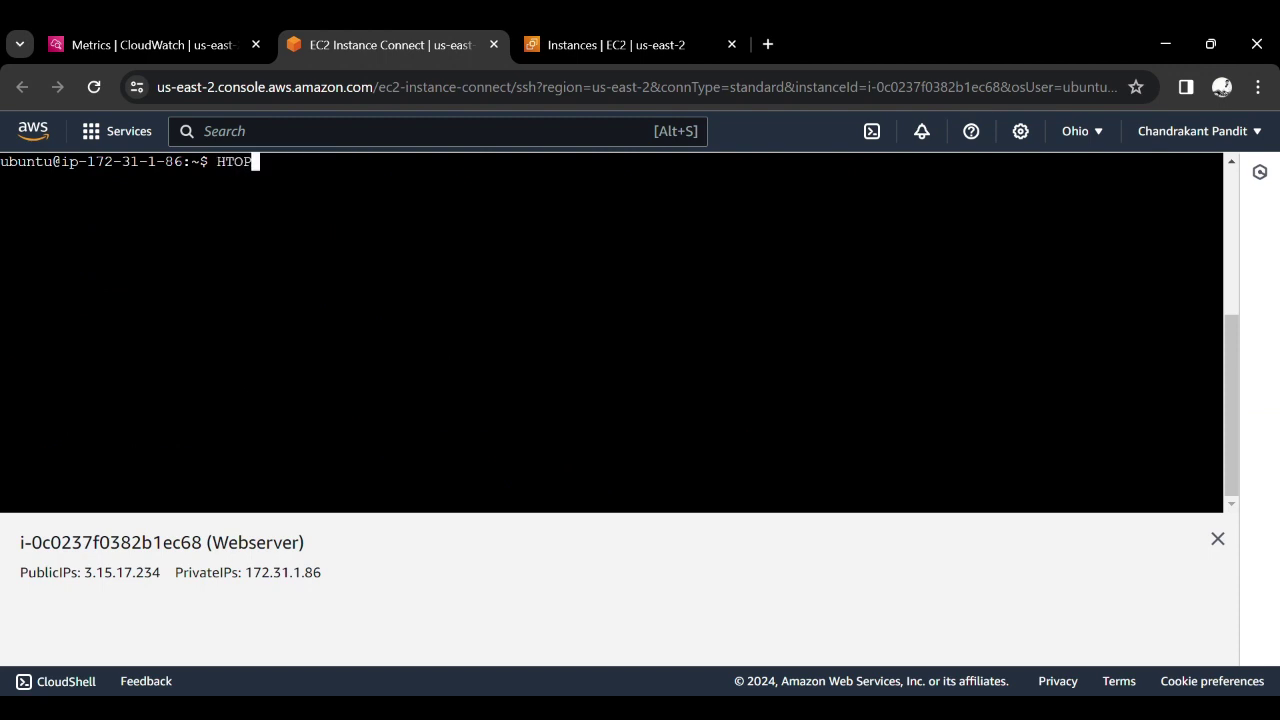
pyautogui.press('Up')
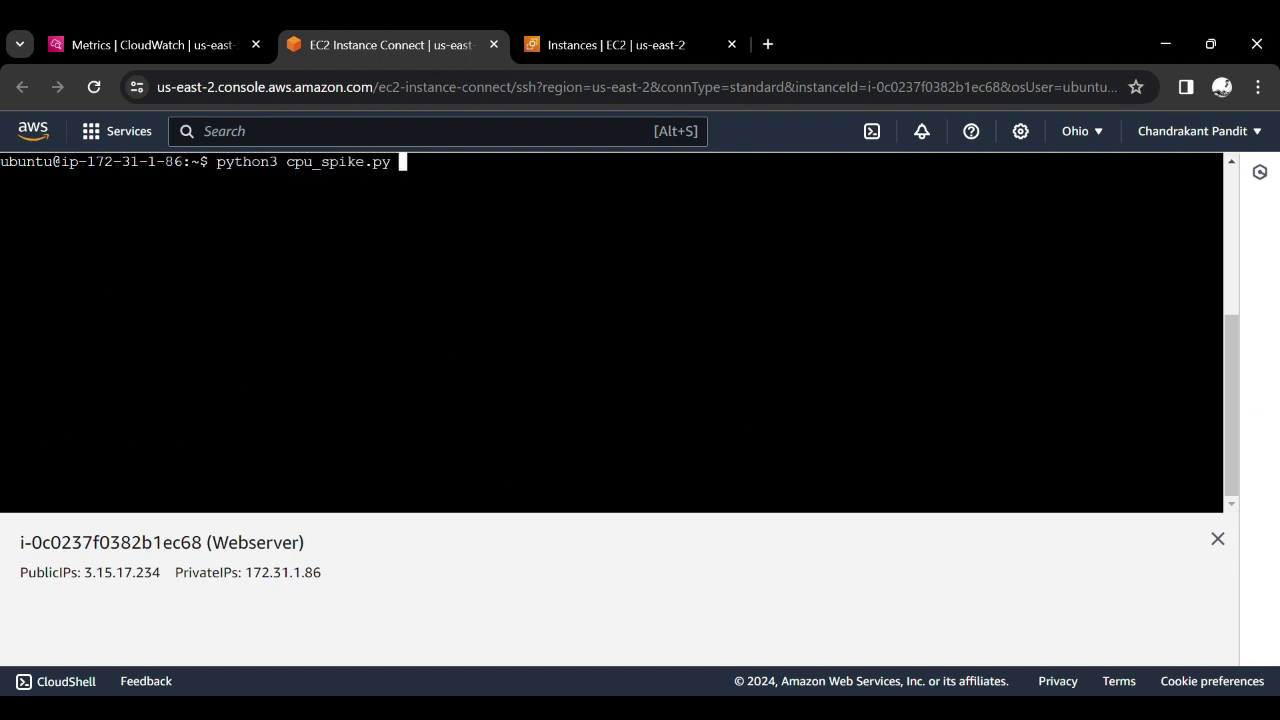
pyautogui.press('Return')
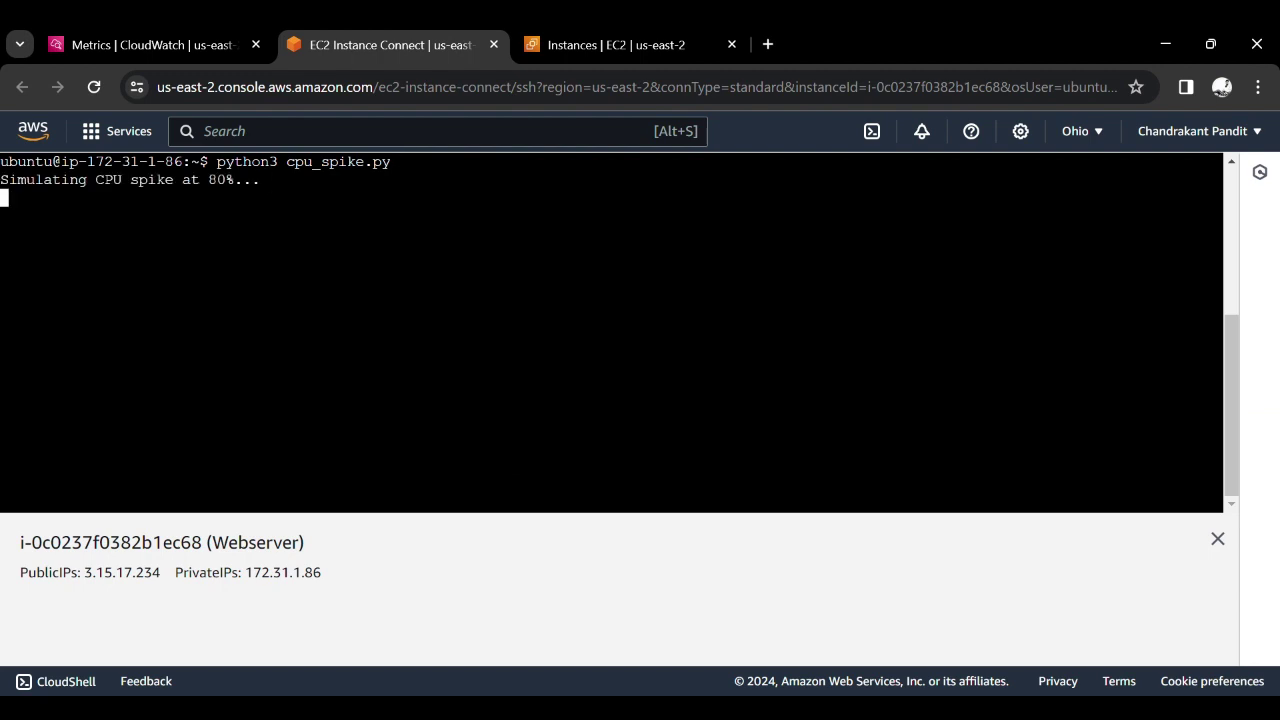
# Step: Check the CPUUtilization graph and the EC2 list of running instances while the spike script runs
pyautogui.click(209, 40)
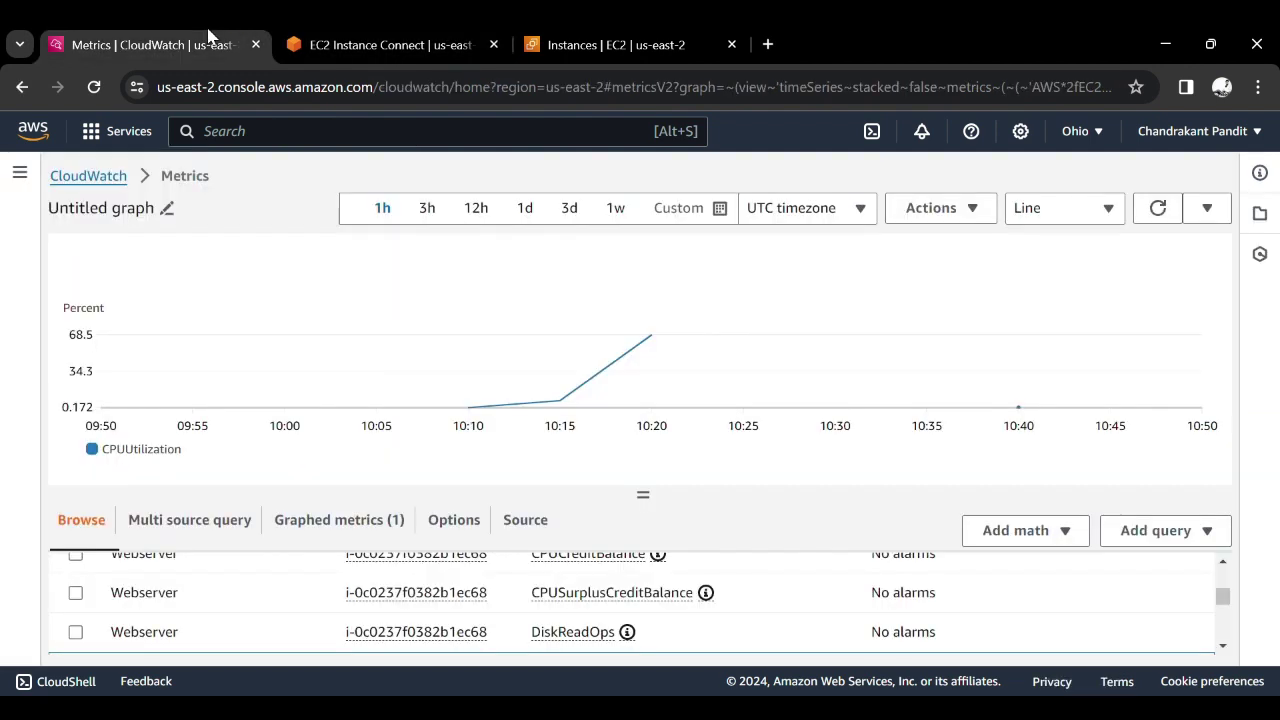
pyautogui.moveTo(669, 350)
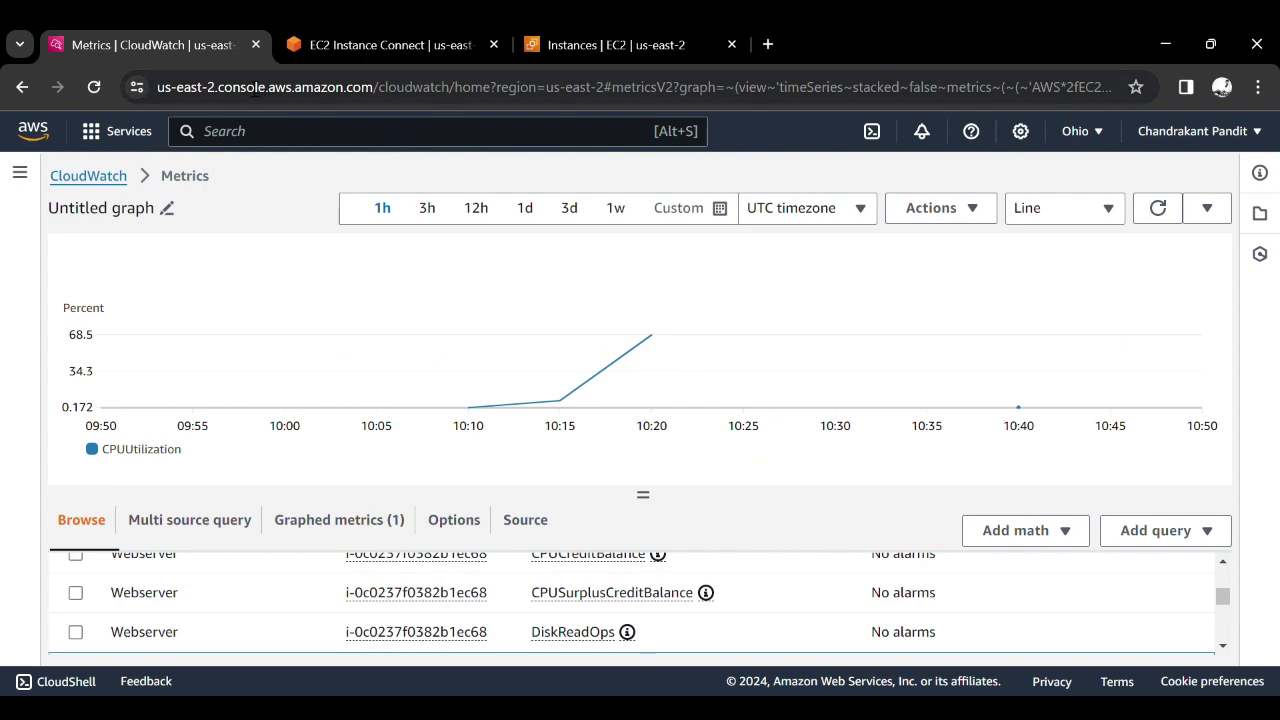
pyautogui.click(585, 46)
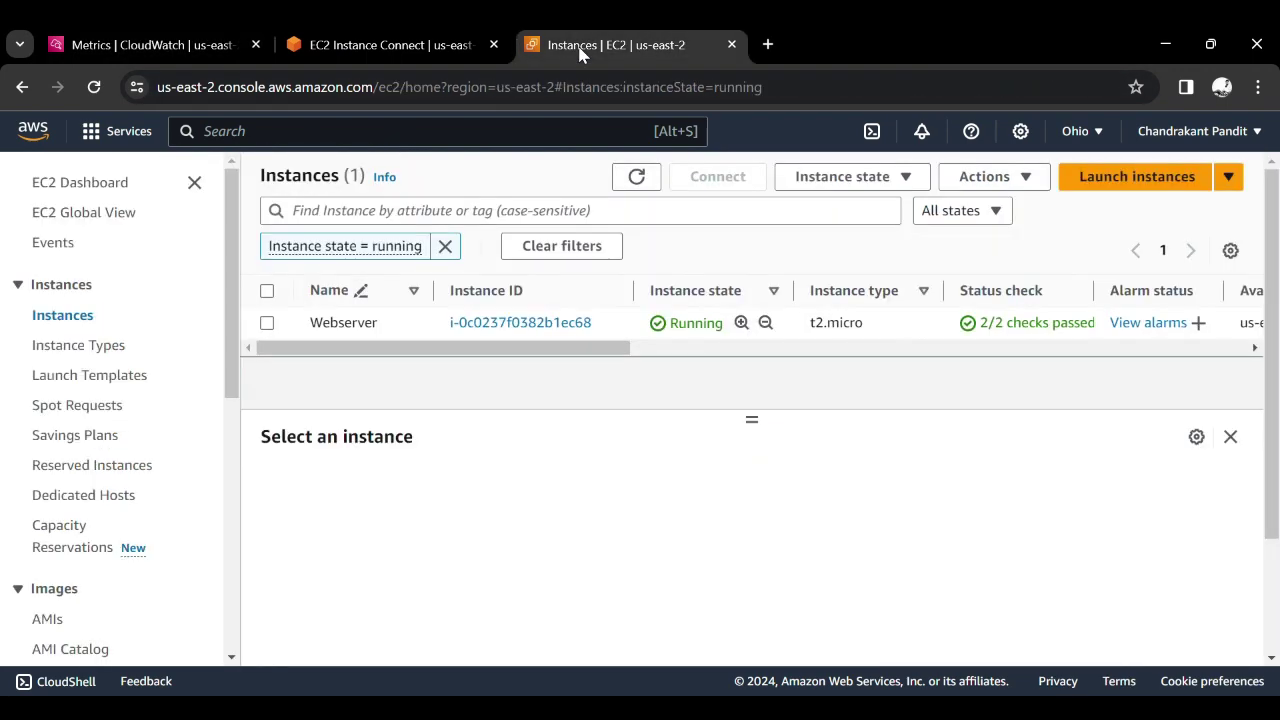
pyautogui.click(470, 44)
pyautogui.click(230, 32)
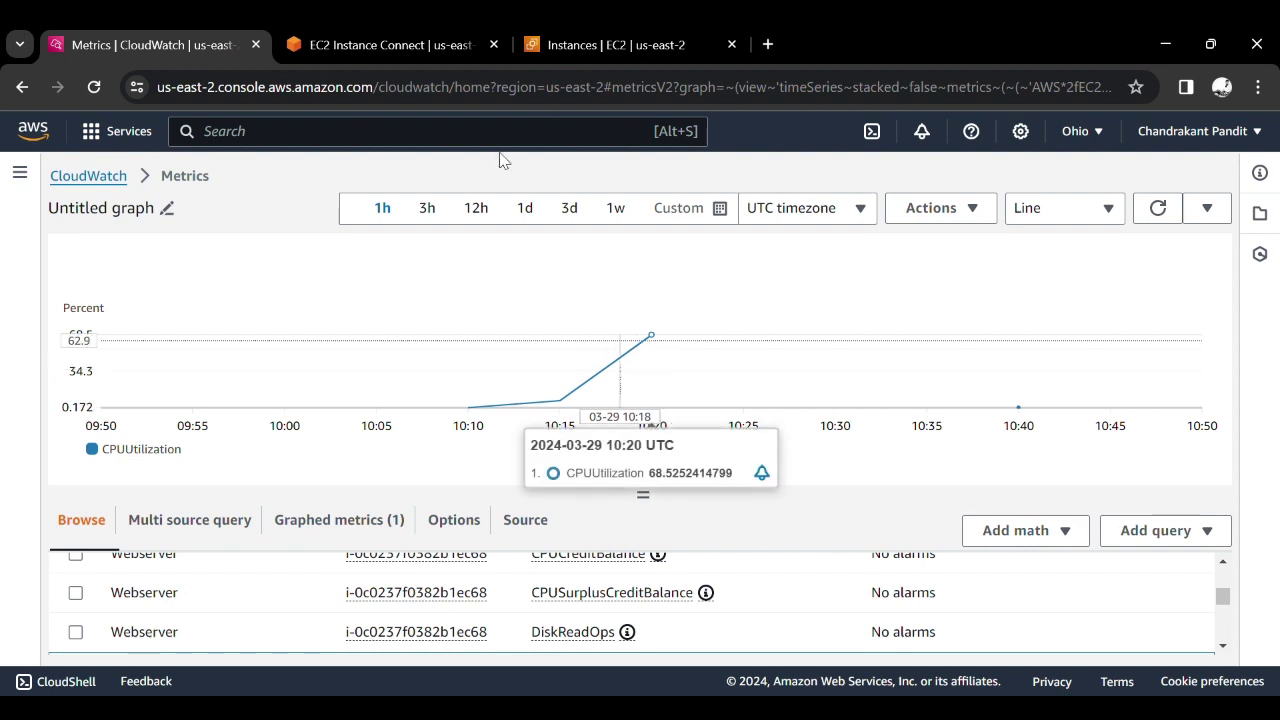
# Step: Suspend the running cpu_spike.py script in the Webserver terminal and return to the CloudWatch metrics graph
pyautogui.click(450, 32)
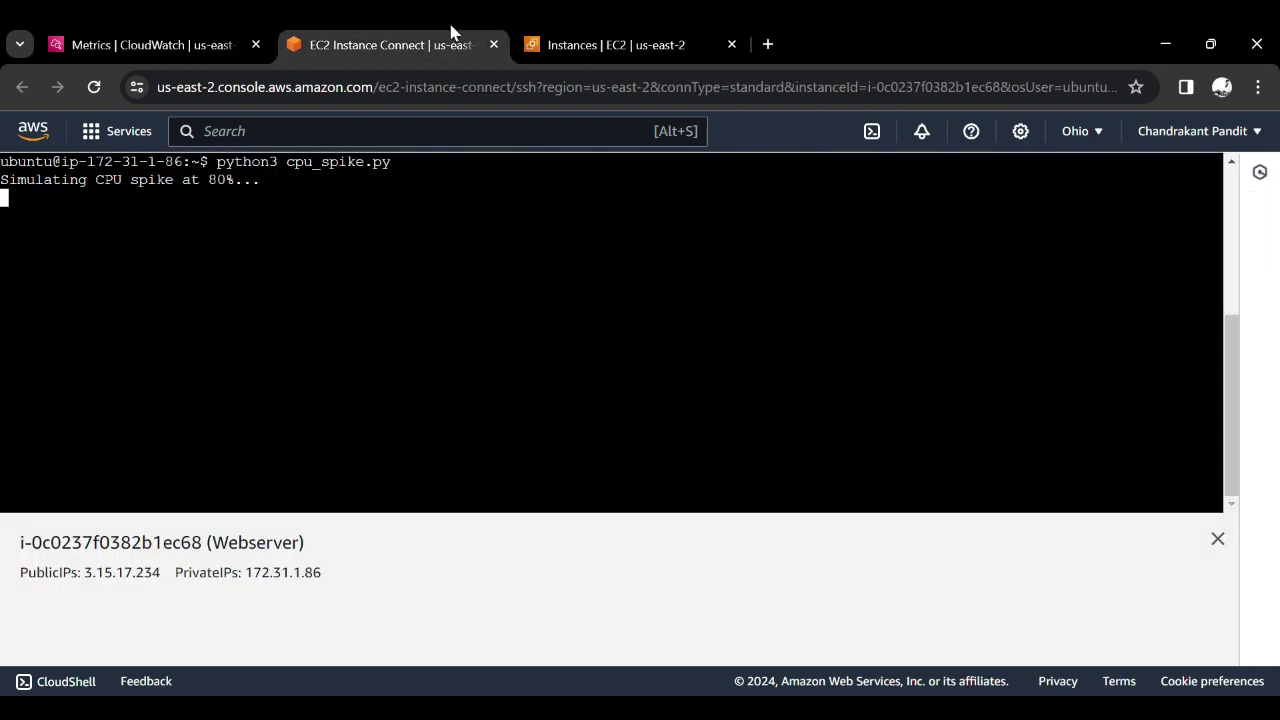
pyautogui.click(570, 32)
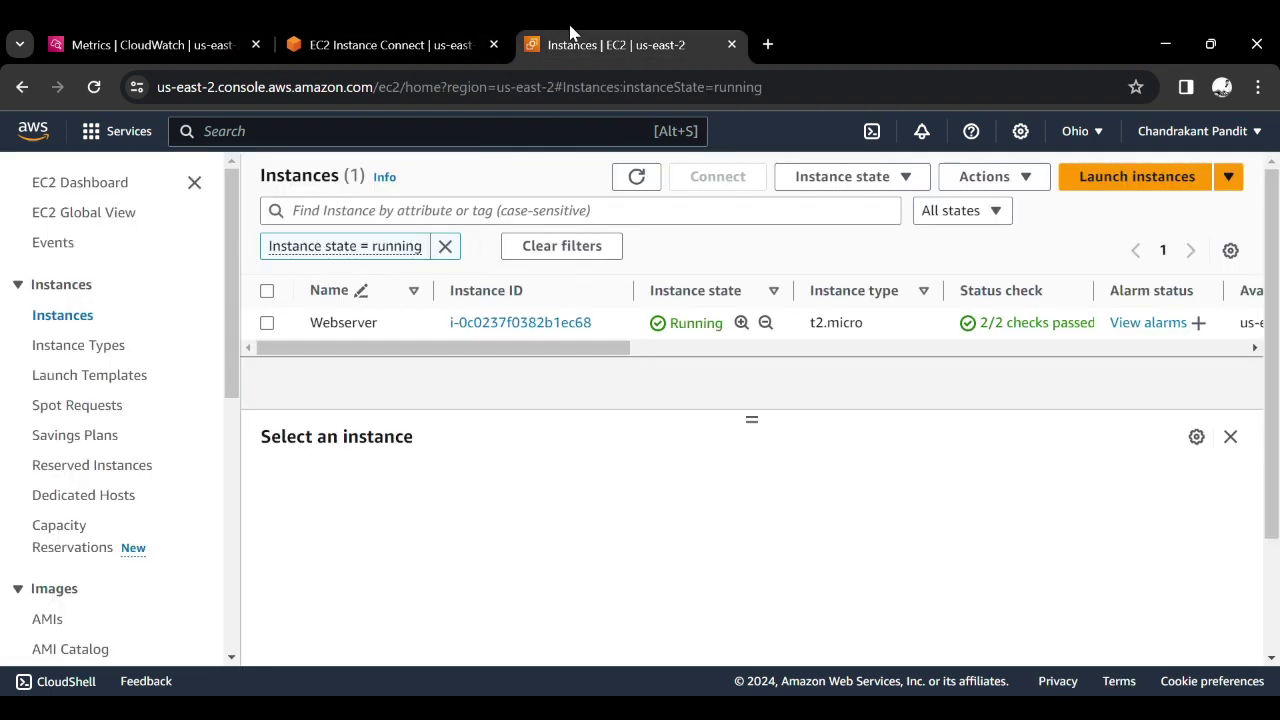
pyautogui.click(442, 32)
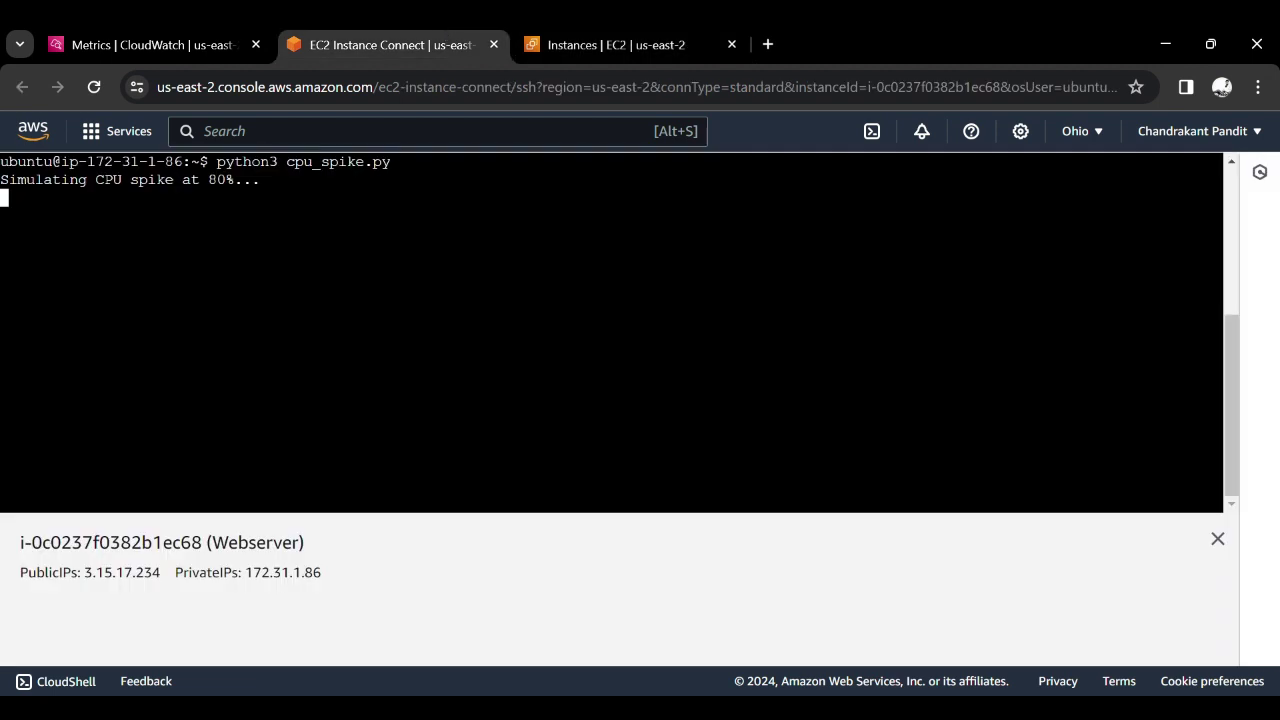
pyautogui.hotkey('ctrl', 'z')
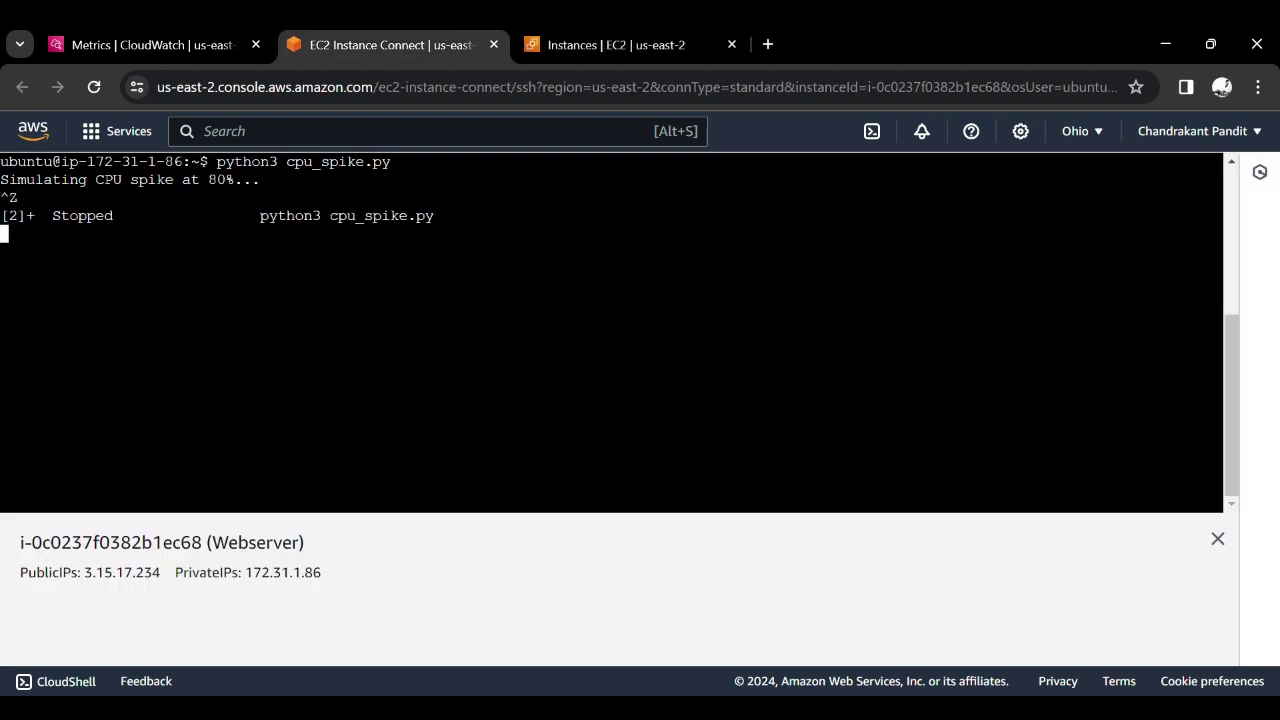
pyautogui.click(160, 44)
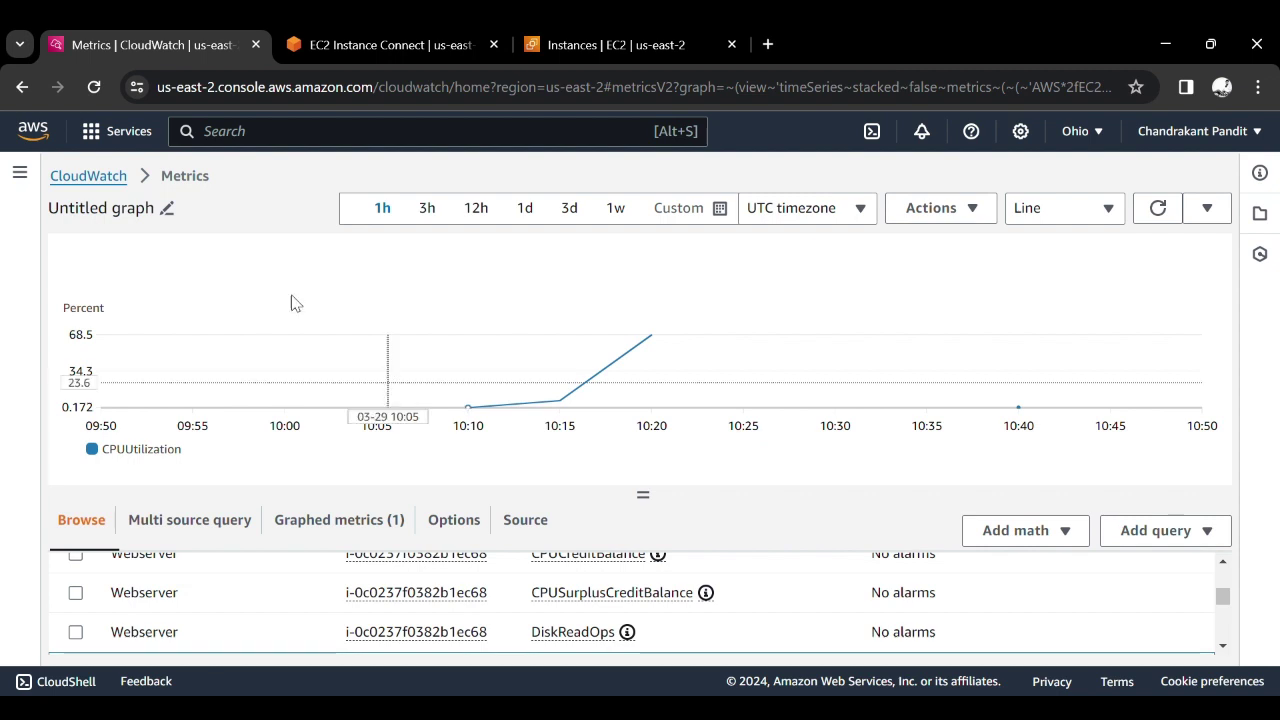
# Step: Open the CloudWatch list of alarms that are in alarm and start creating a new alarm
pyautogui.click(21, 177)
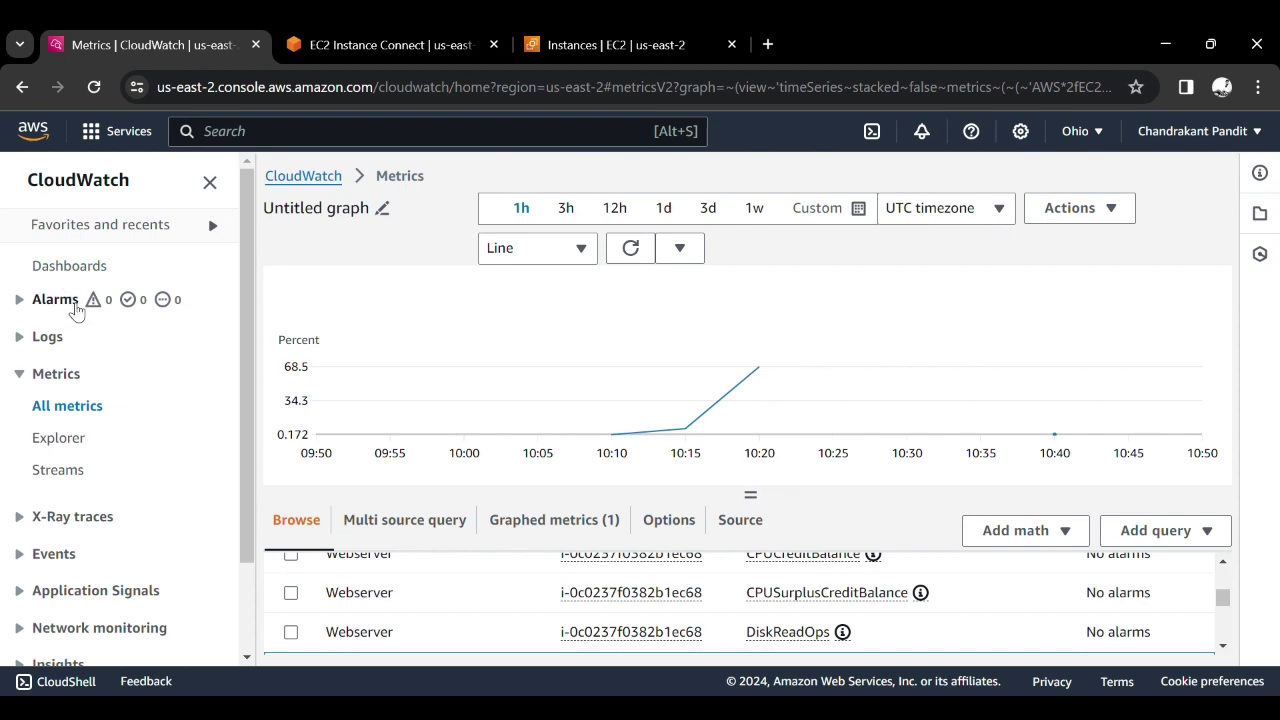
pyautogui.click(77, 305)
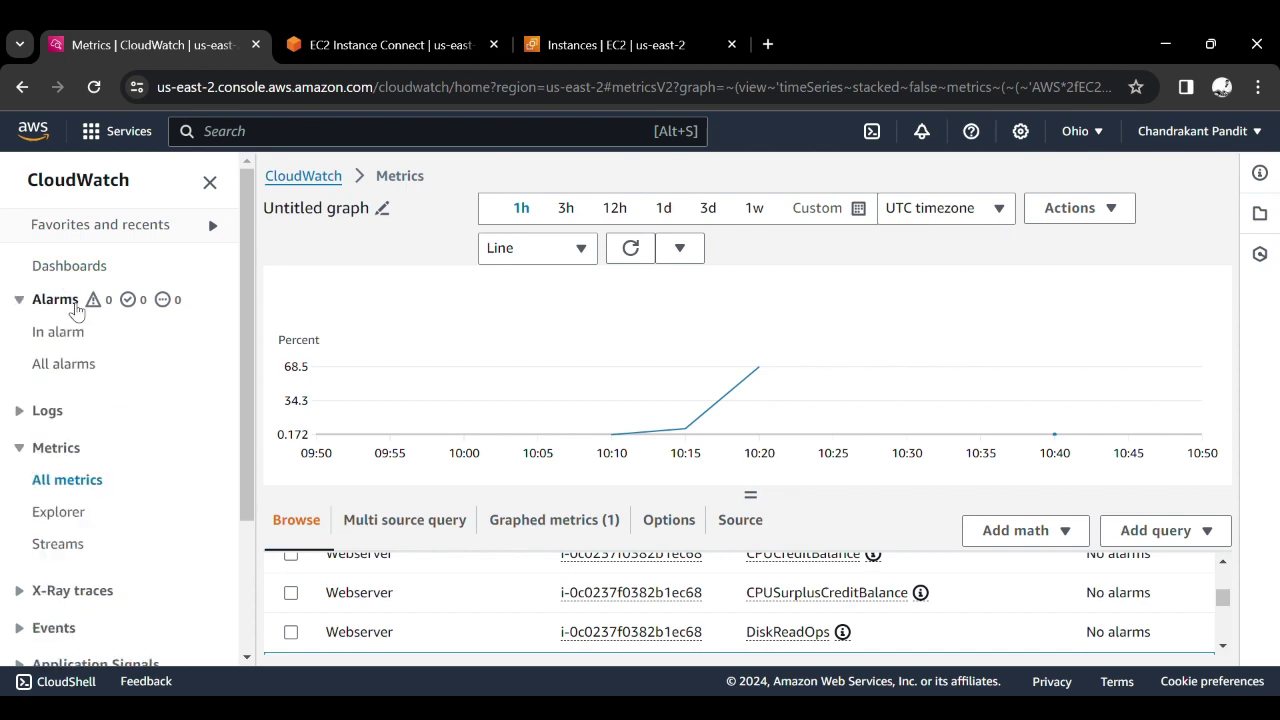
pyautogui.click(82, 366)
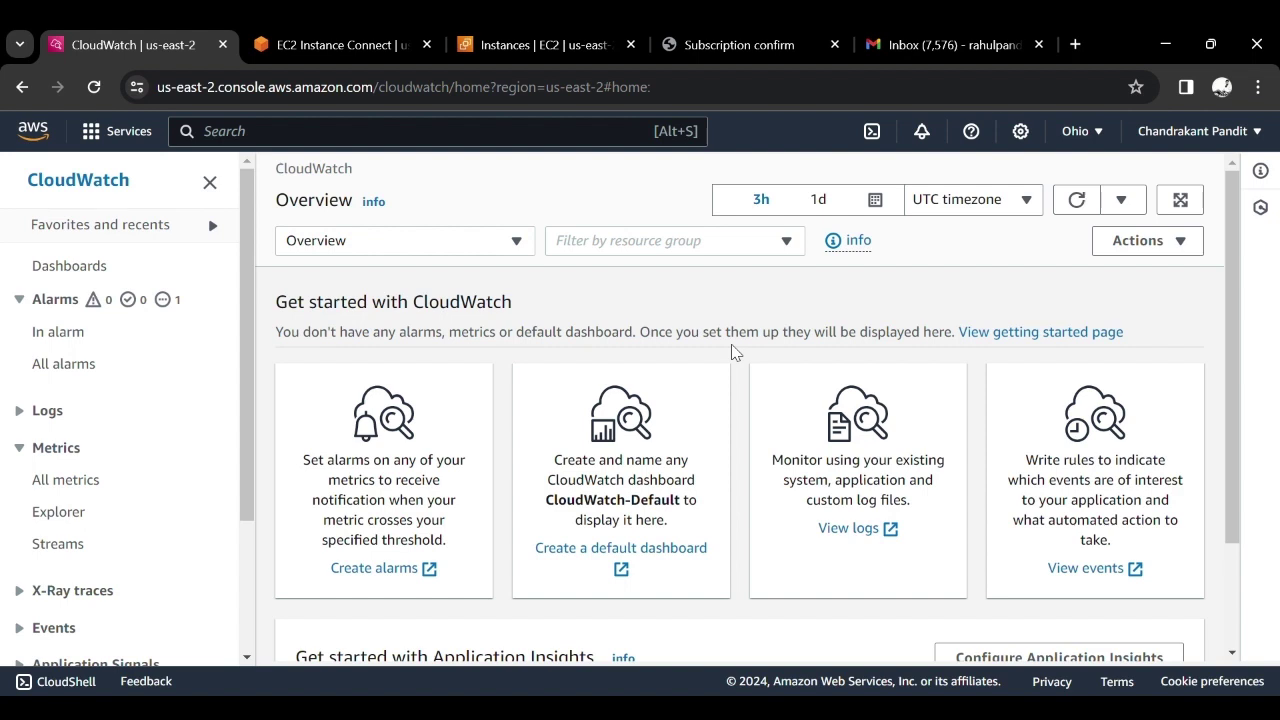
pyautogui.click(74, 304)
pyautogui.click(70, 299)
pyautogui.click(70, 333)
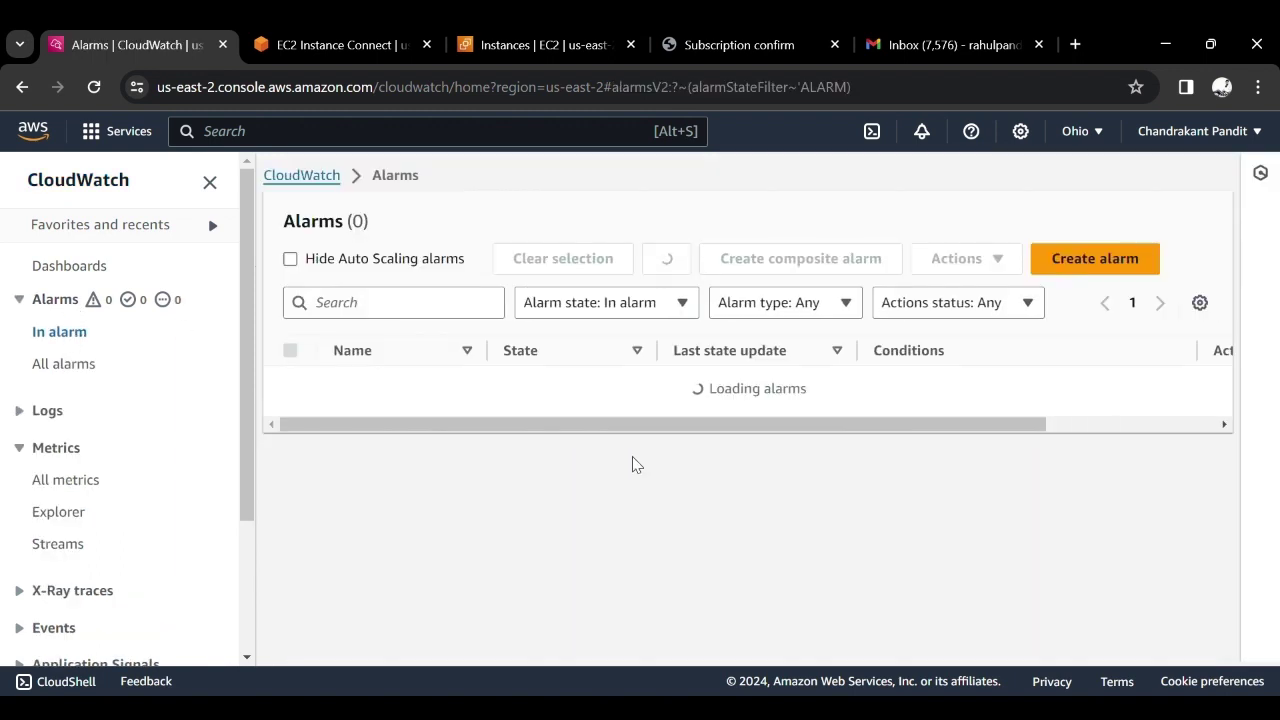
pyautogui.click(1097, 262)
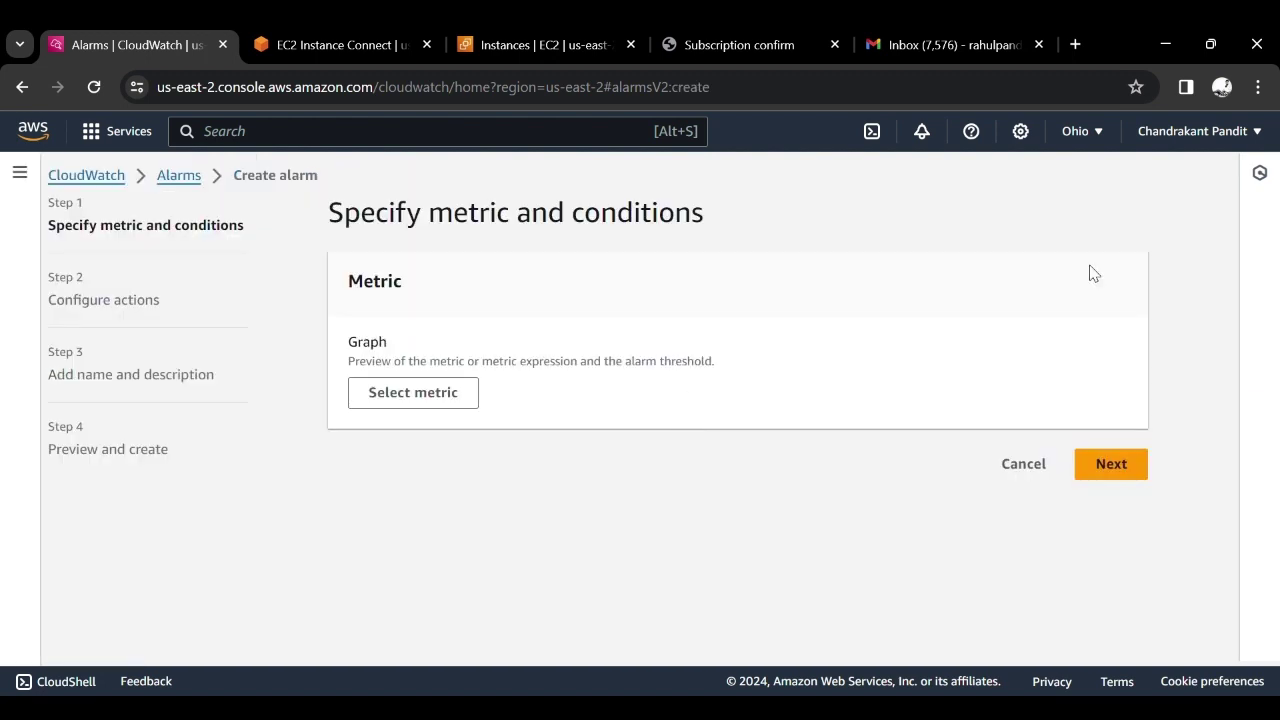
# Step: Start selecting the alarm's metric and browse to the EC2 Per-Instance Metrics
pyautogui.click(434, 396)
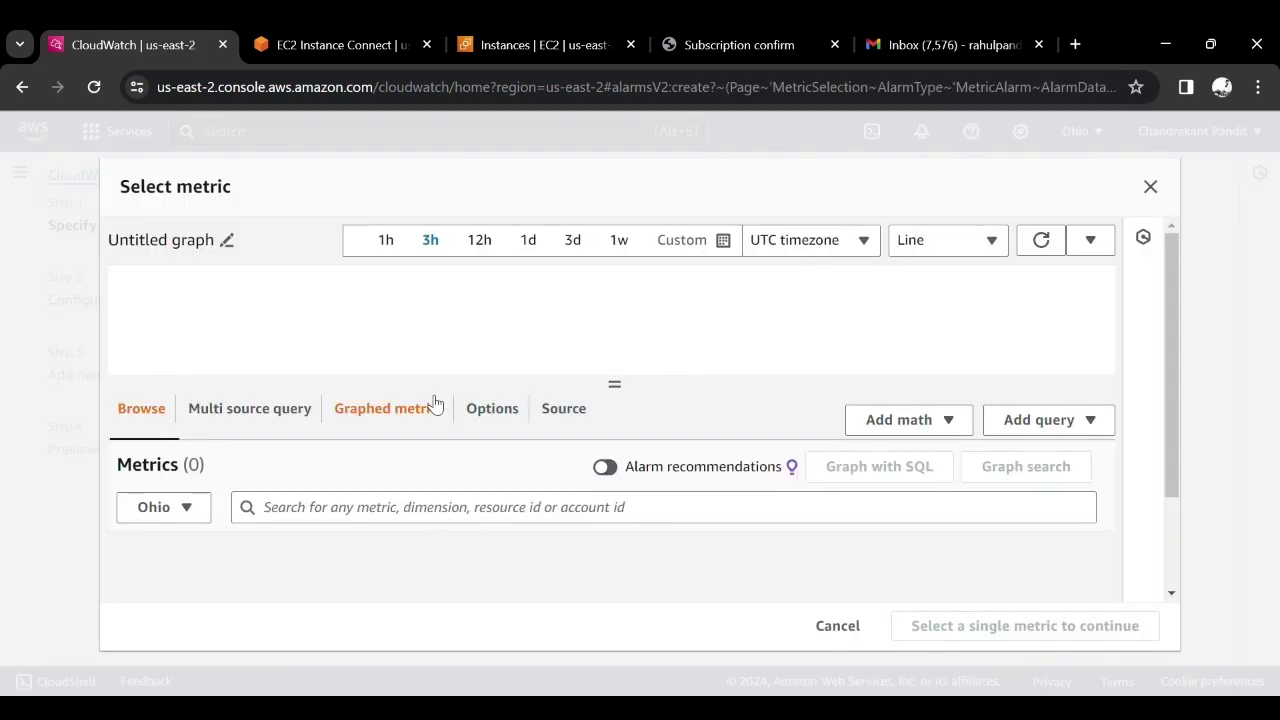
pyautogui.scroll(-1, 424, 568)
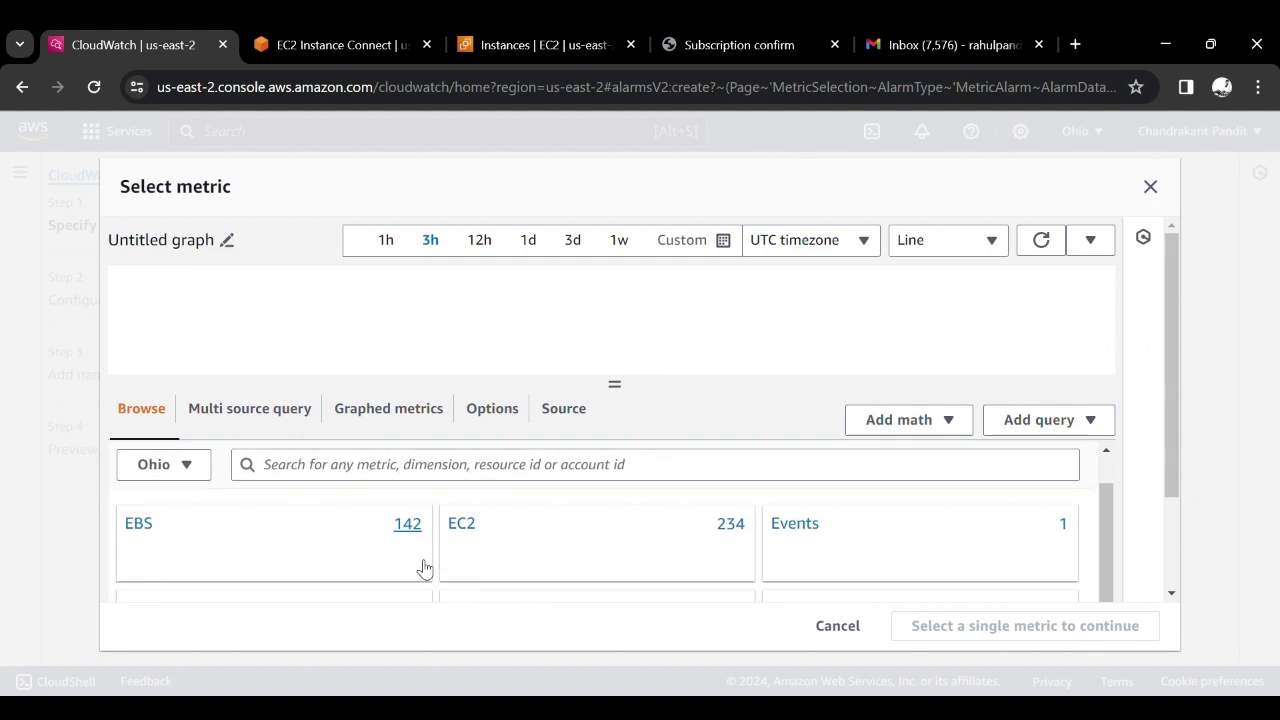
pyautogui.click(461, 525)
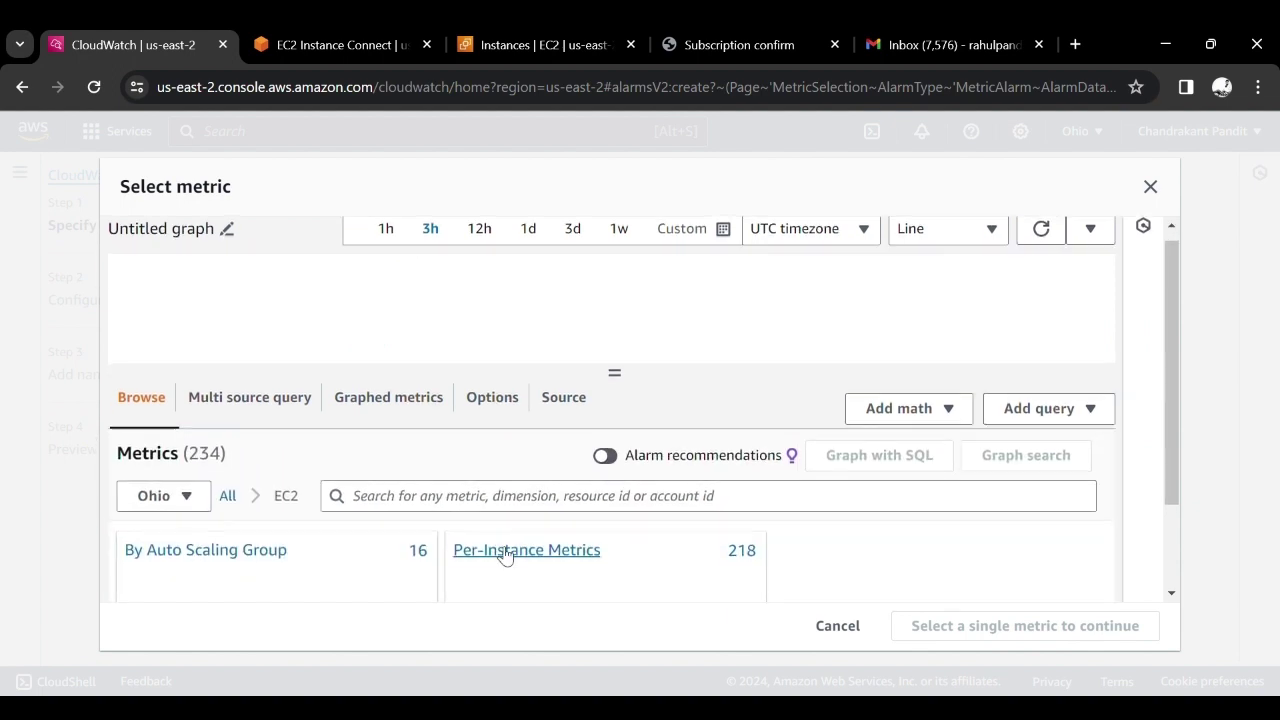
pyautogui.click(505, 553)
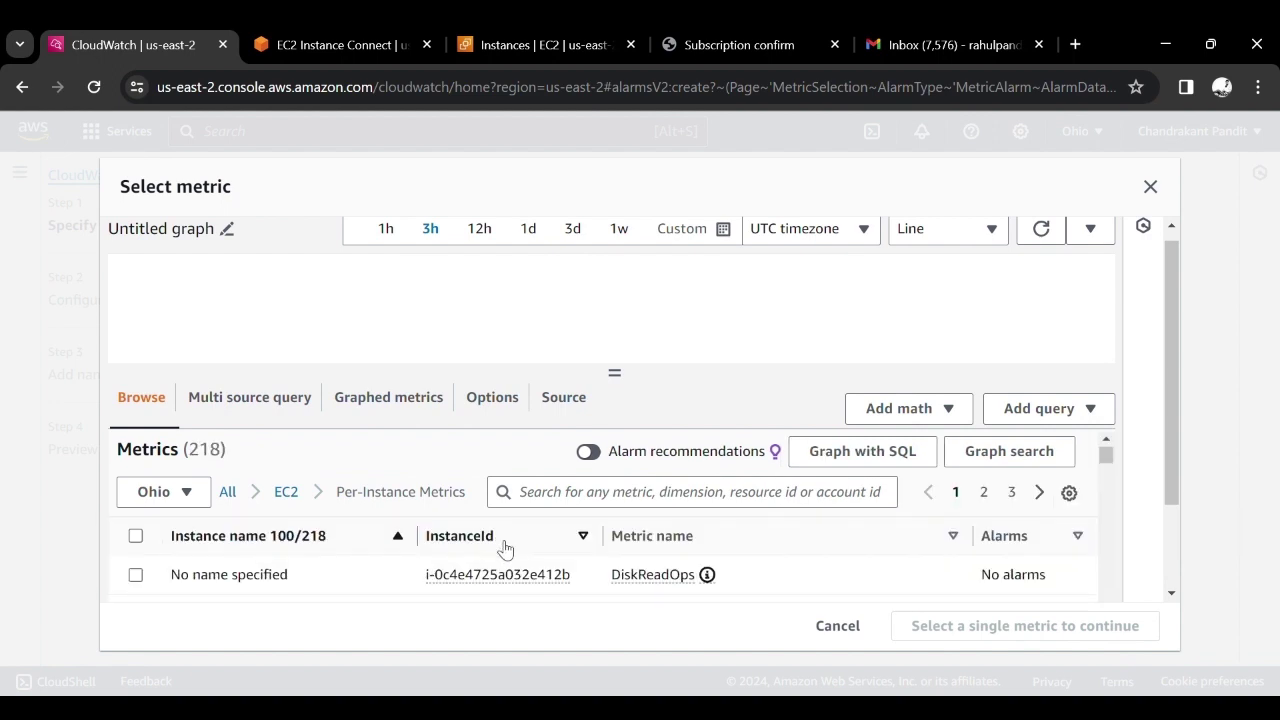
# Step: Filter the per-instance metrics by EC68 and select the Webserver instance's CPUUtilization as the alarm metric
pyautogui.click(553, 500)
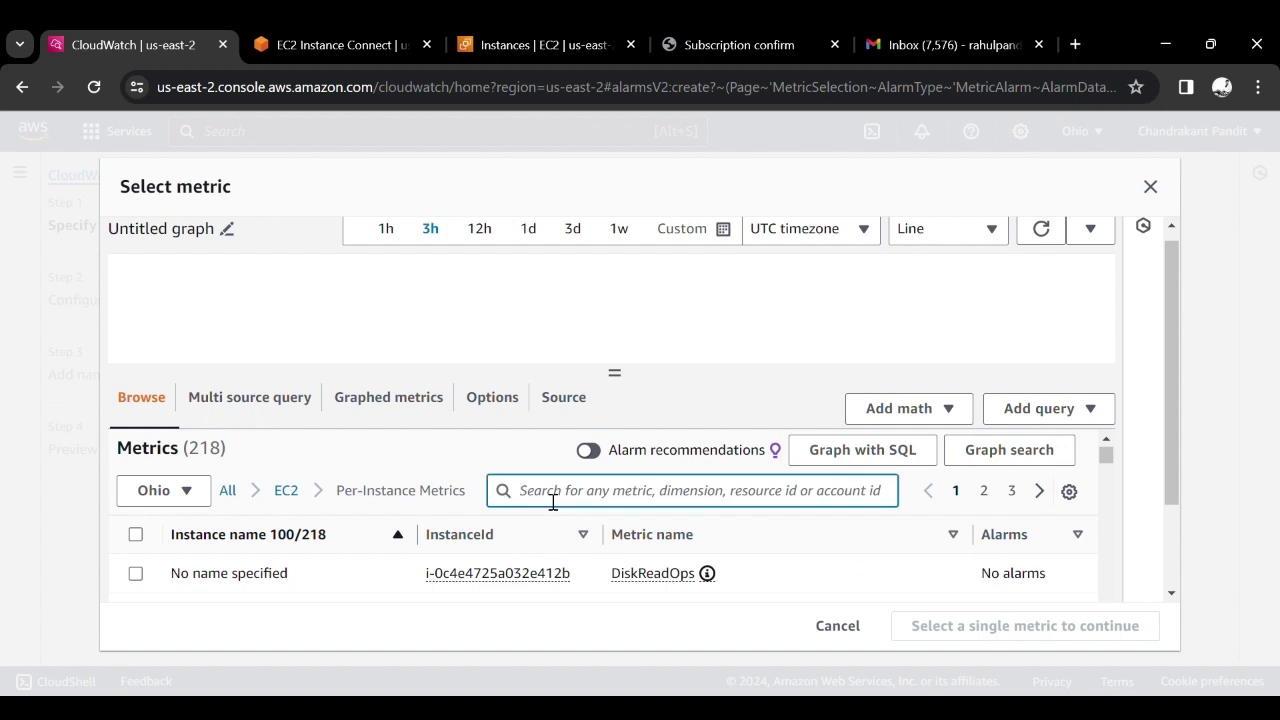
pyautogui.write('EC')
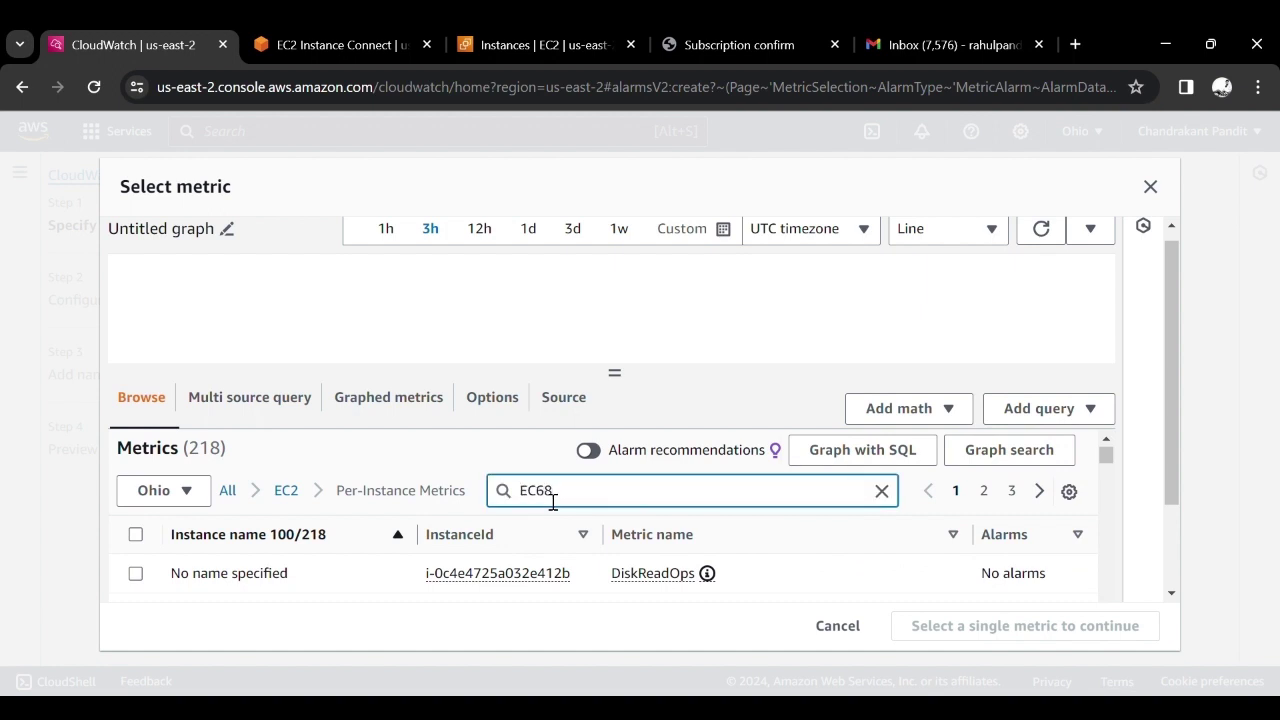
pyautogui.write('68')
pyautogui.press('Return')
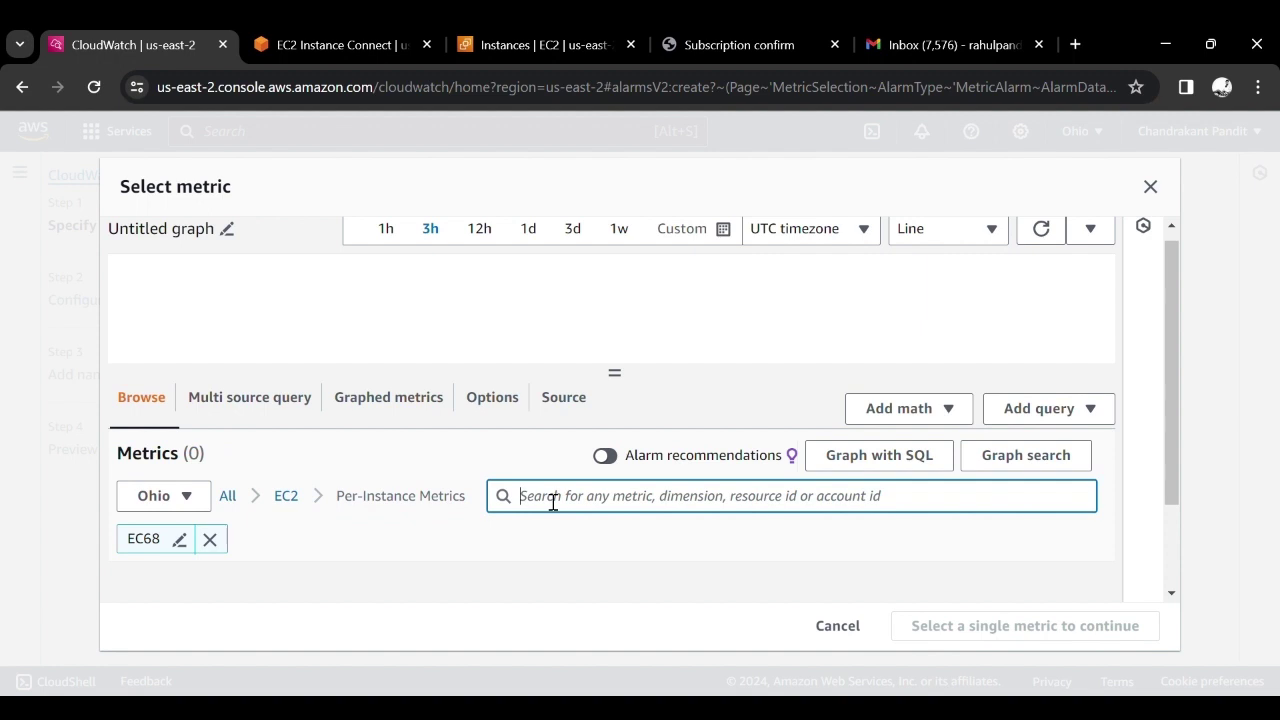
pyautogui.scroll(-3, 535, 545)
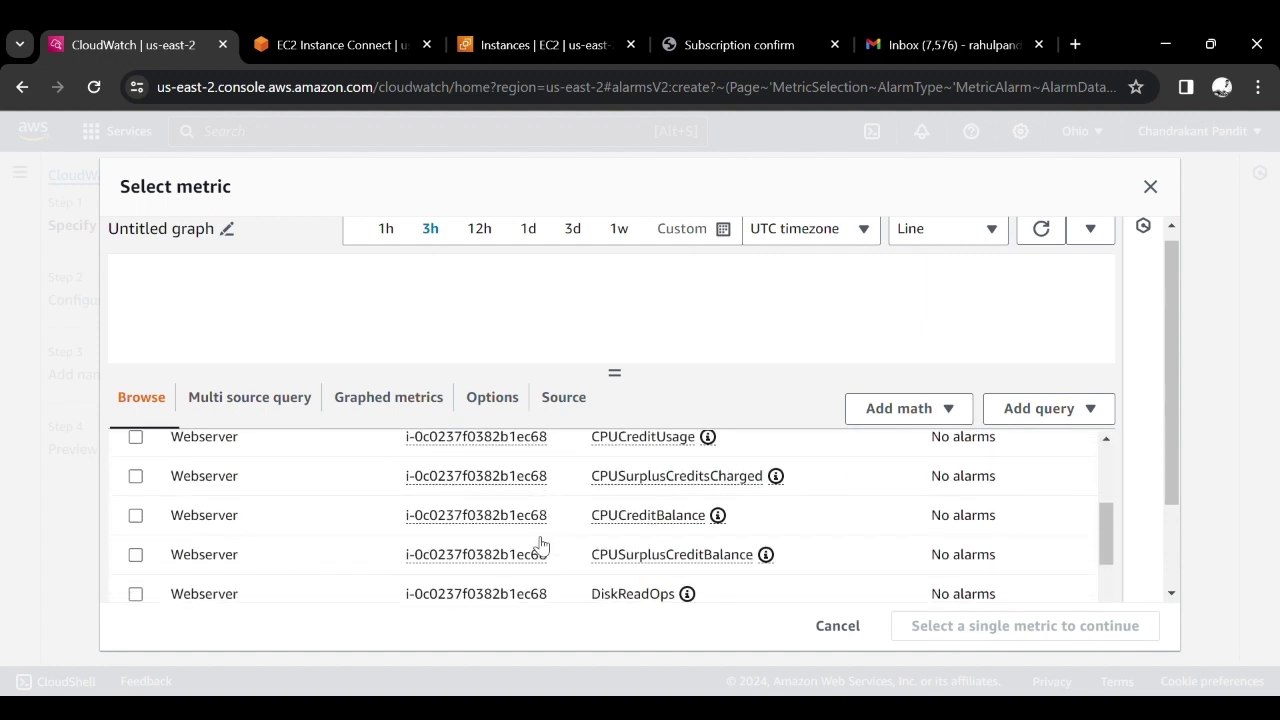
pyautogui.scroll(-2, 540, 545)
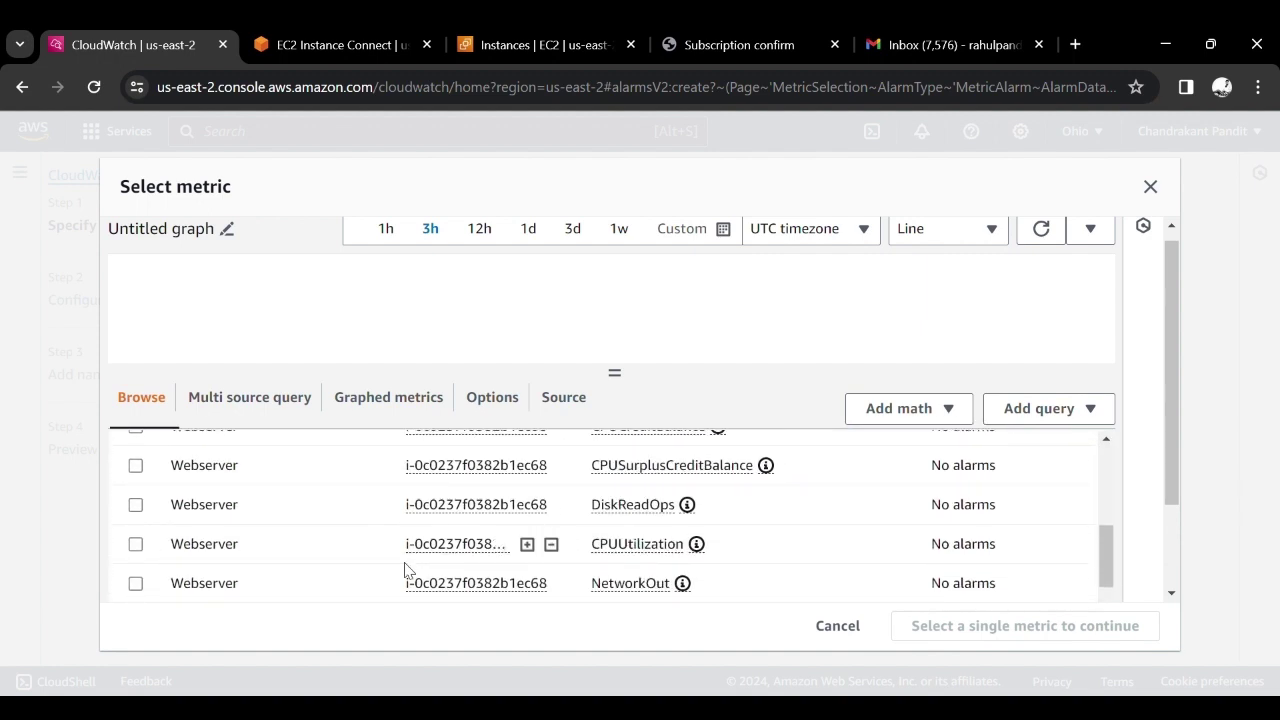
pyautogui.click(135, 544)
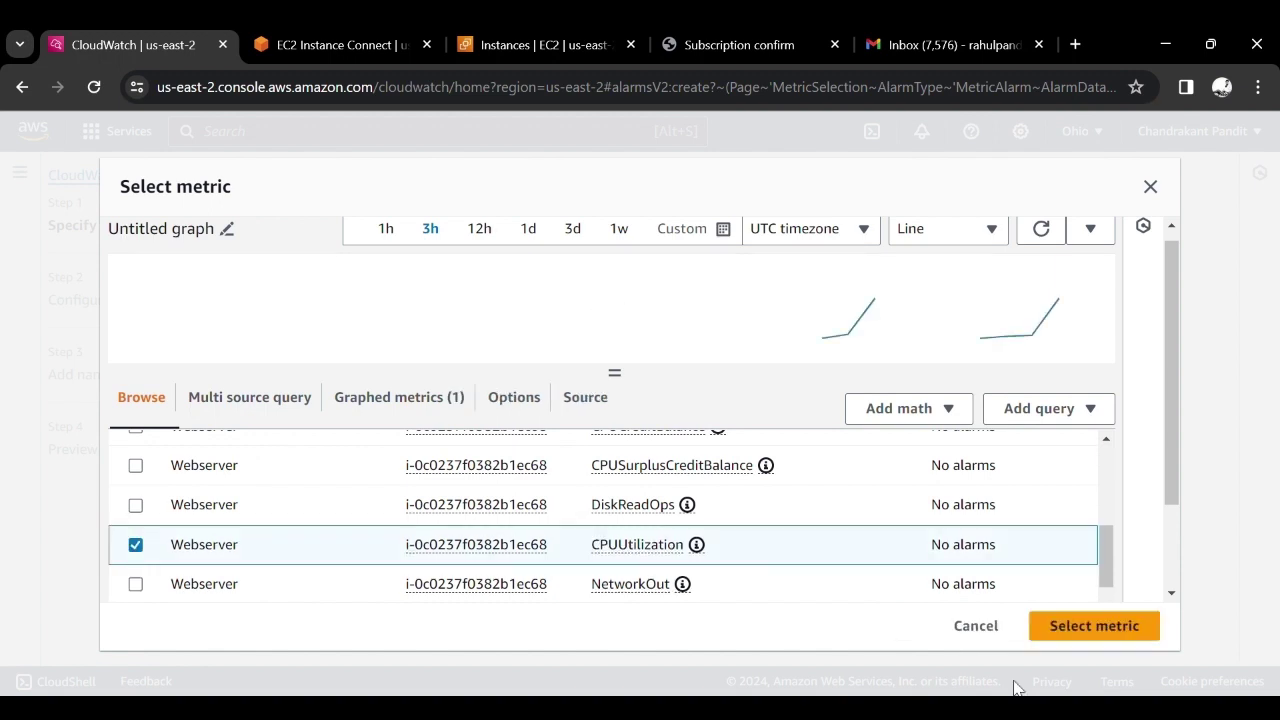
pyautogui.click(1129, 634)
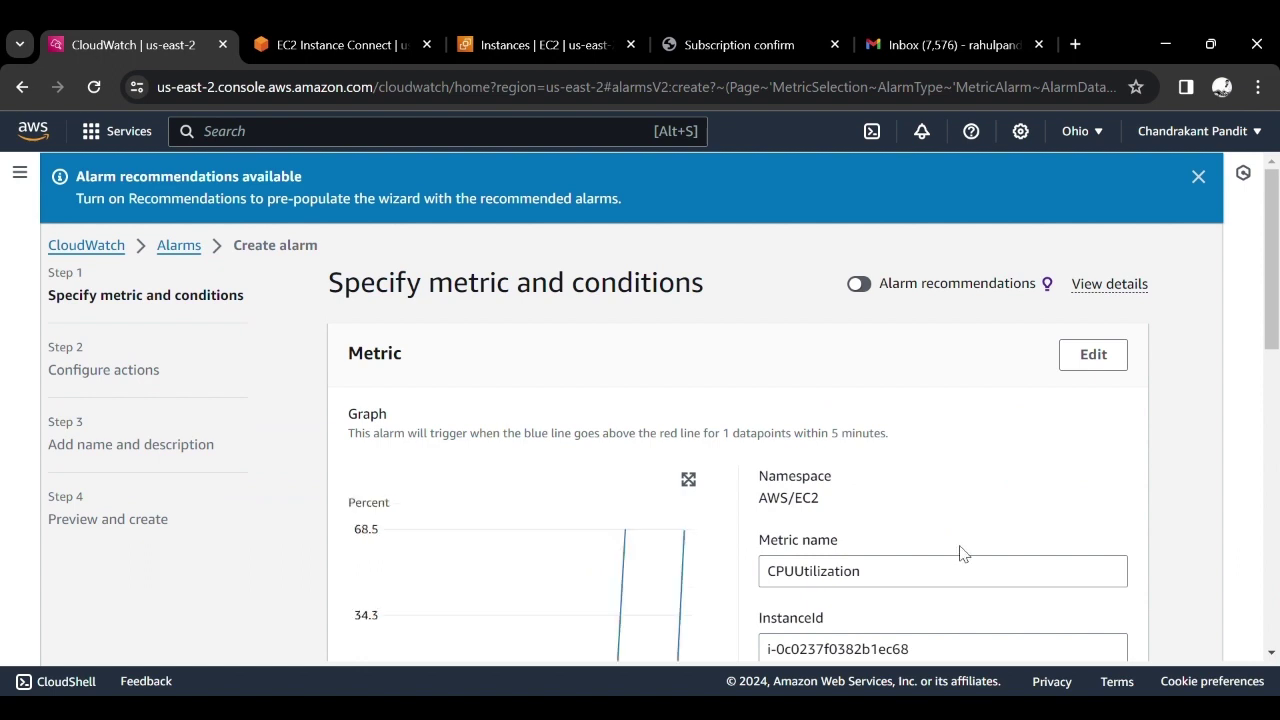
# Step: Try Maximum as the CPUUtilization metric's statistic and set it back to Average
pyautogui.scroll(-2, 960, 551)
pyautogui.scroll(-2, 960, 551)
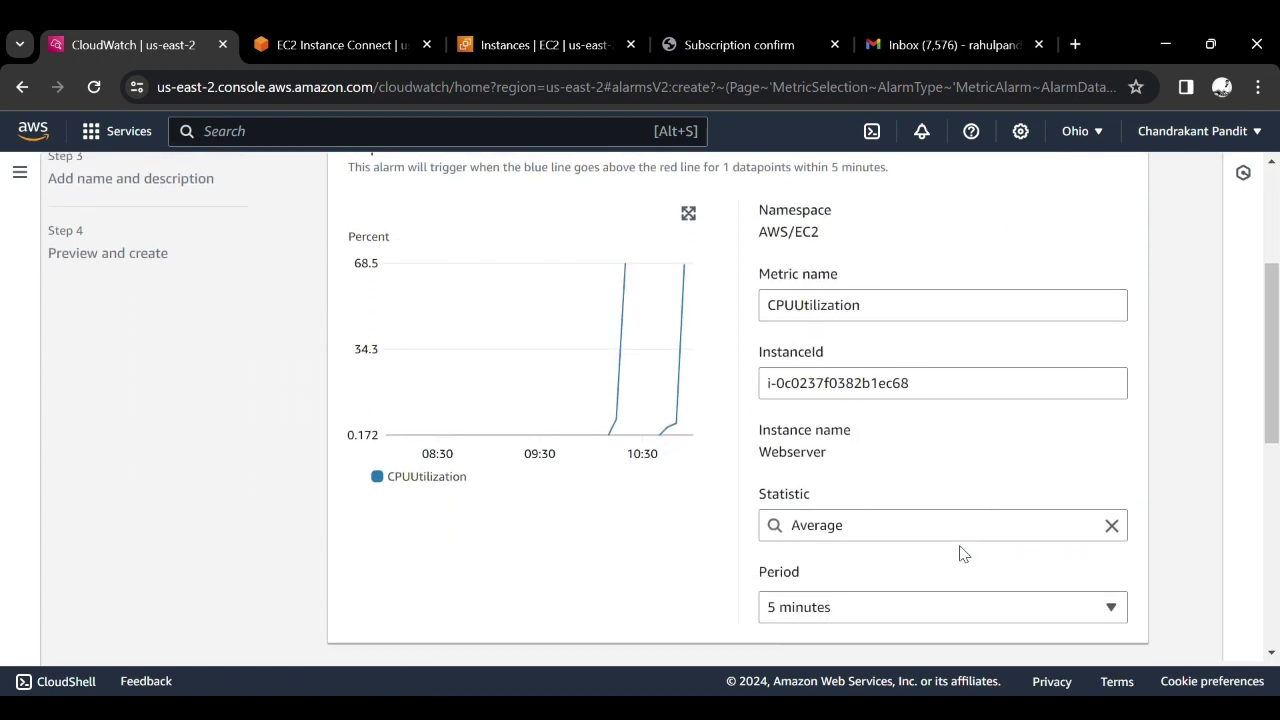
pyautogui.scroll(-1, 960, 551)
pyautogui.click(884, 463)
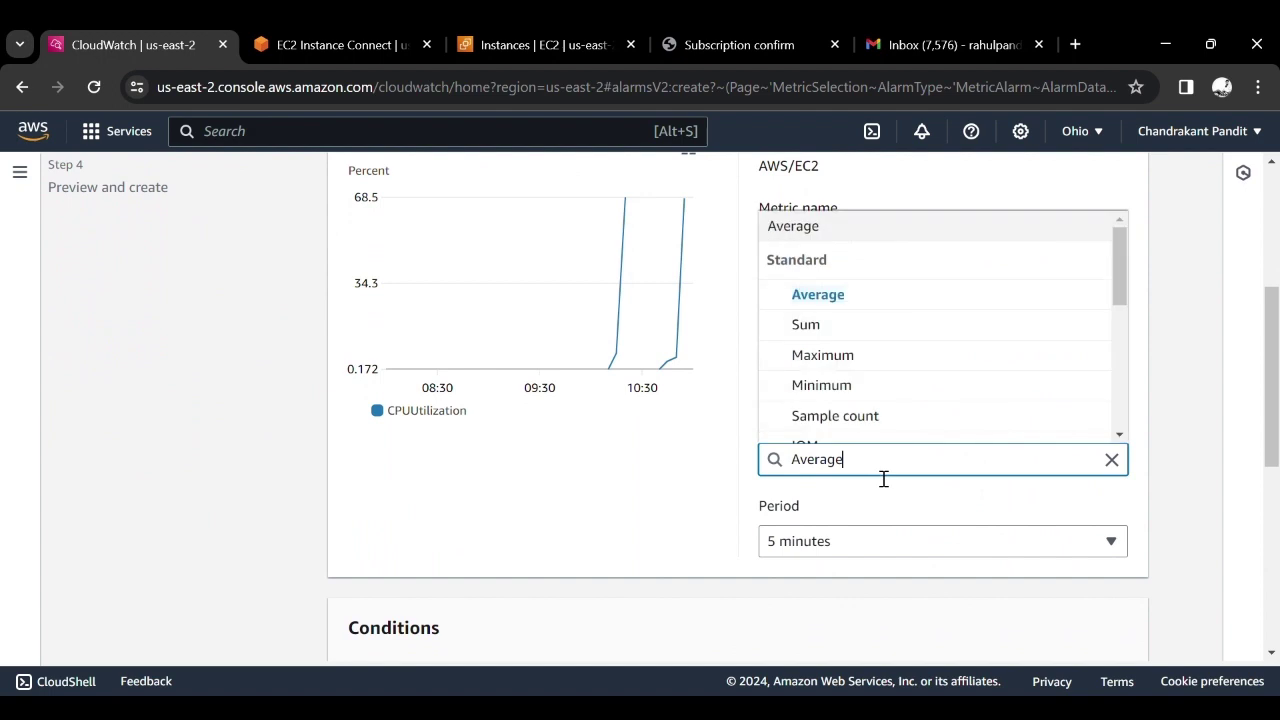
pyautogui.click(845, 358)
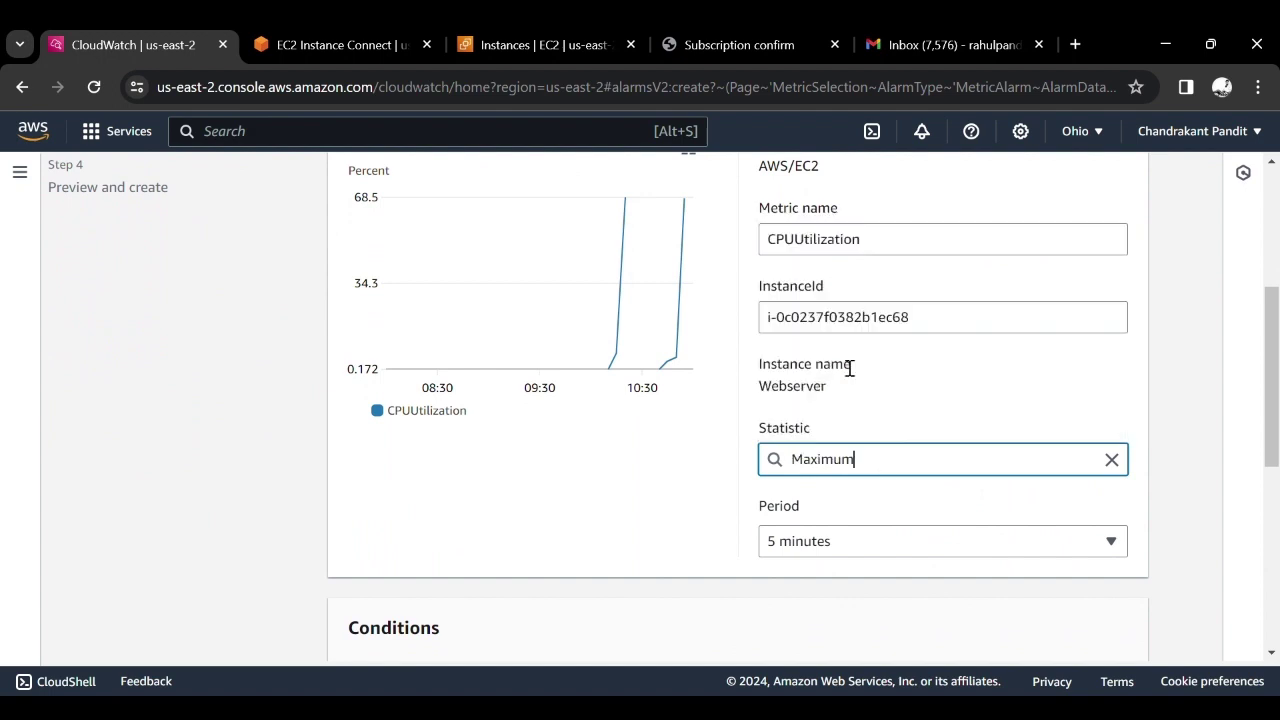
pyautogui.click(862, 466)
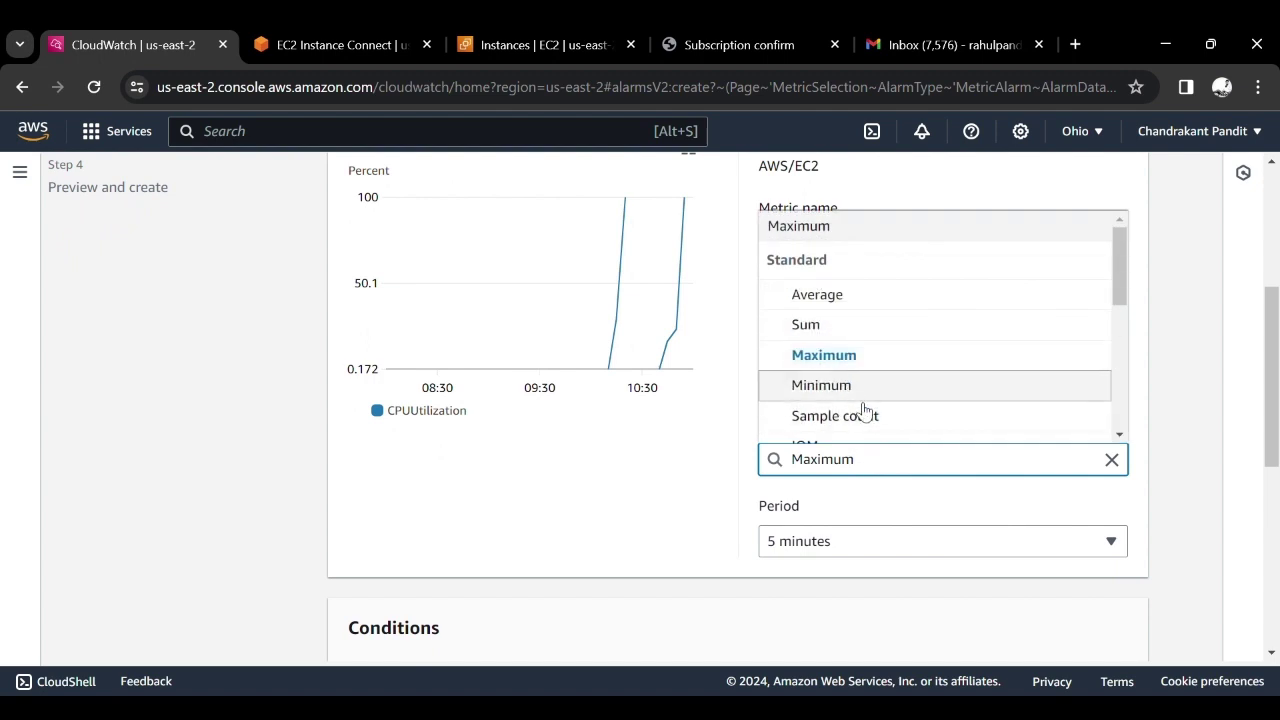
pyautogui.click(843, 300)
# Step: Set the static alarm threshold to greater than 50, review the conditions, and continue to configuring the alarm actions
pyautogui.scroll(-3, 830, 400)
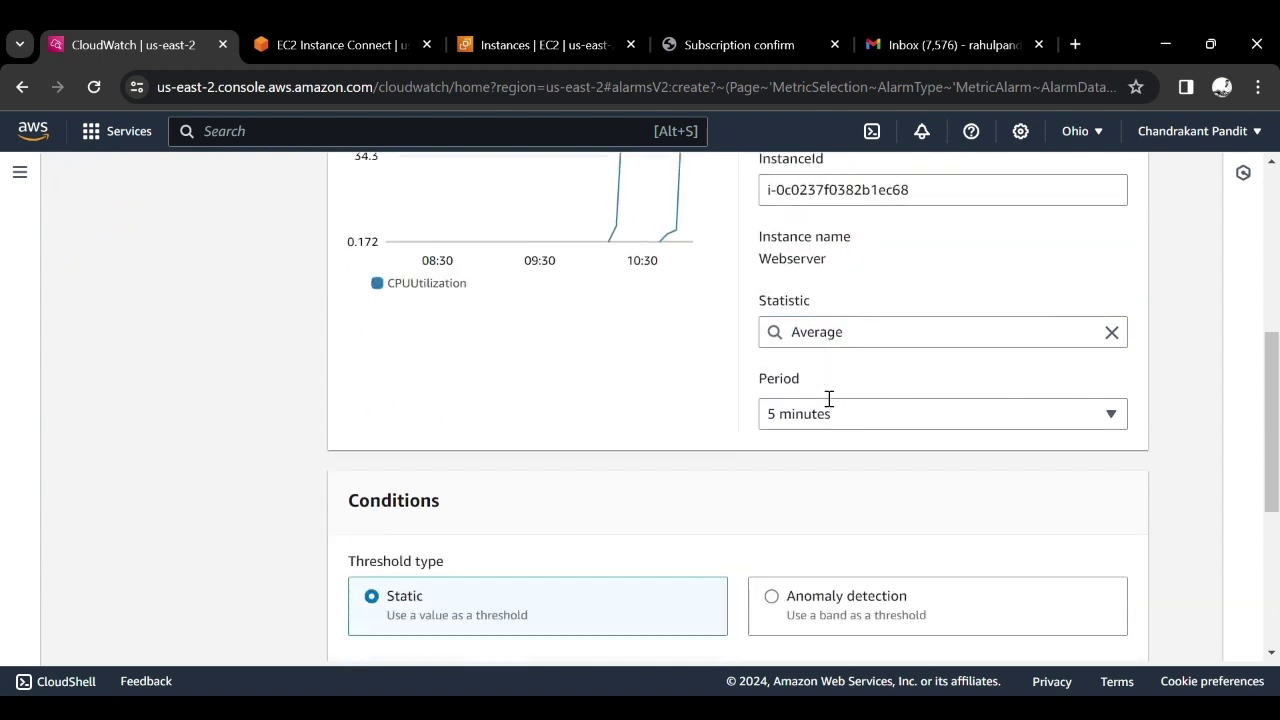
pyautogui.scroll(-3, 443, 514)
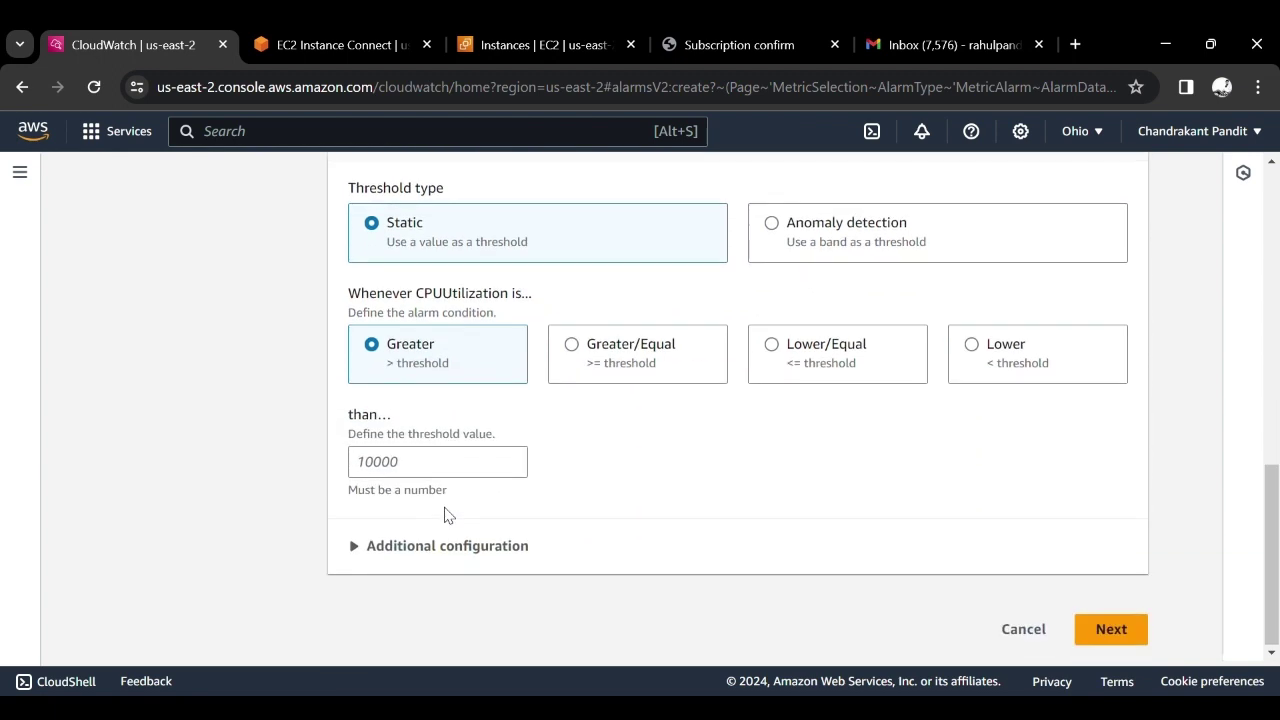
pyautogui.click(434, 476)
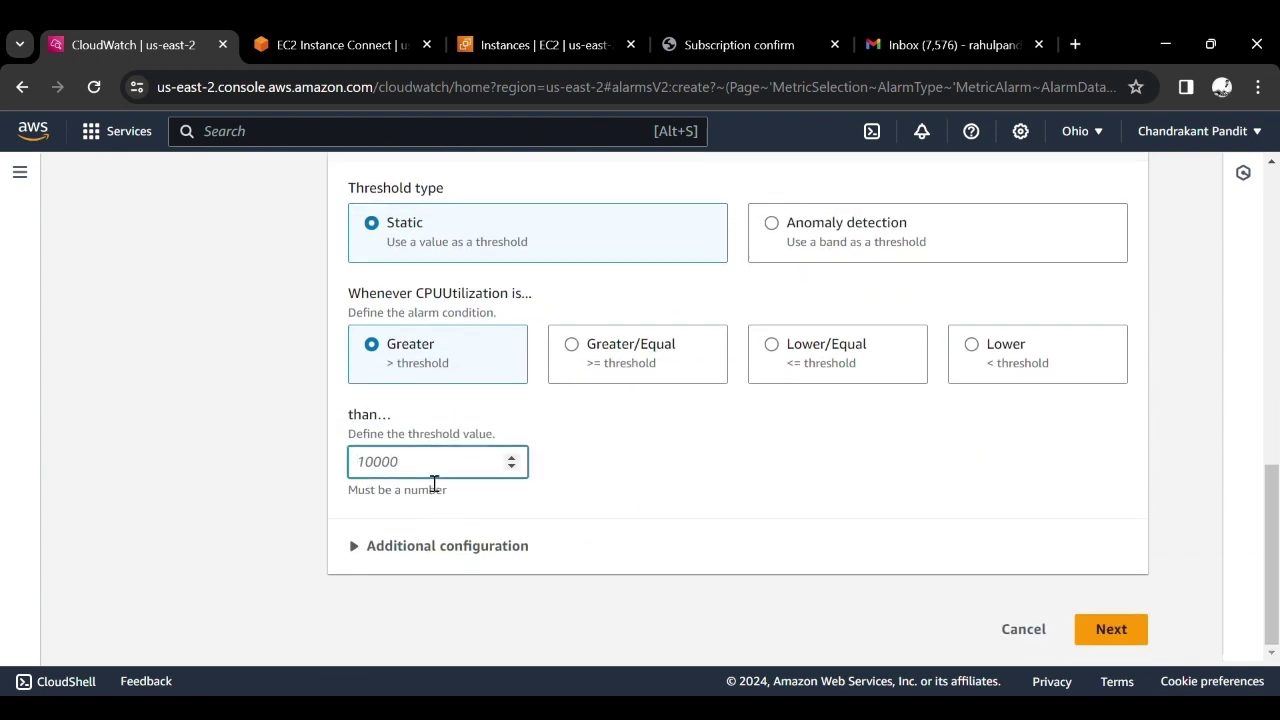
pyautogui.write('50')
pyautogui.click(1160, 525)
pyautogui.scroll(2, 977, 509)
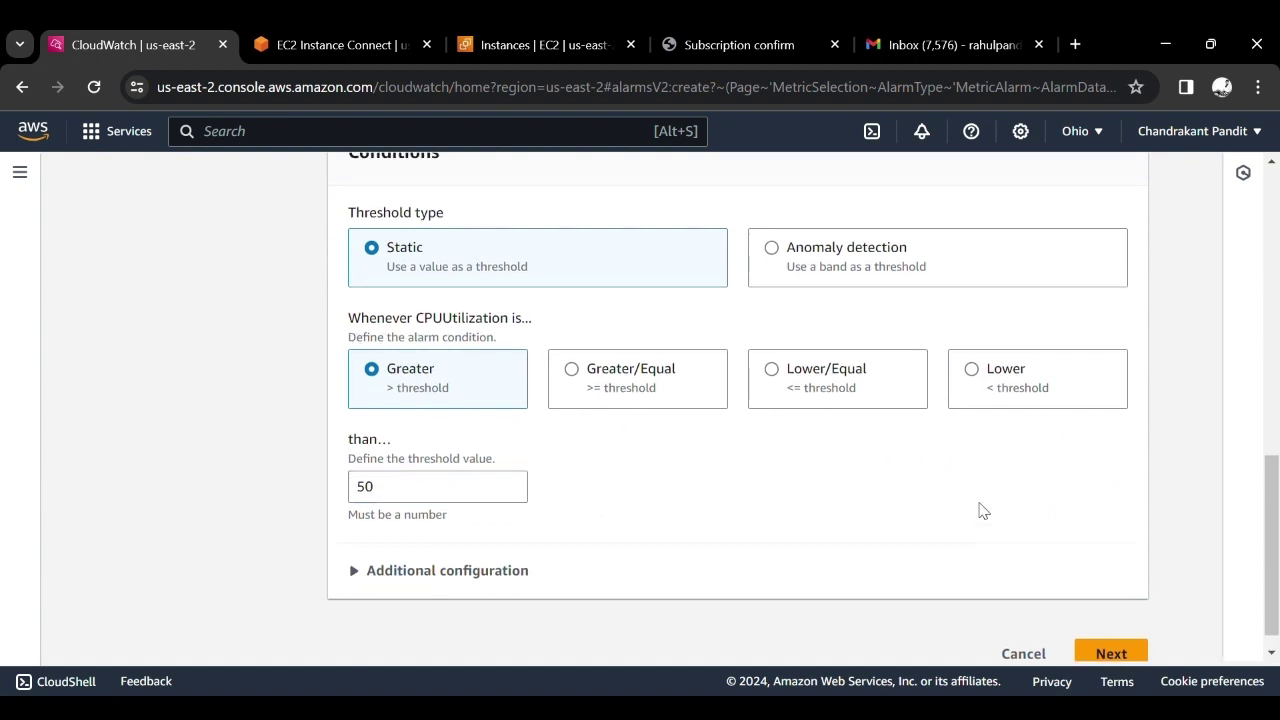
pyautogui.scroll(3, 980, 510)
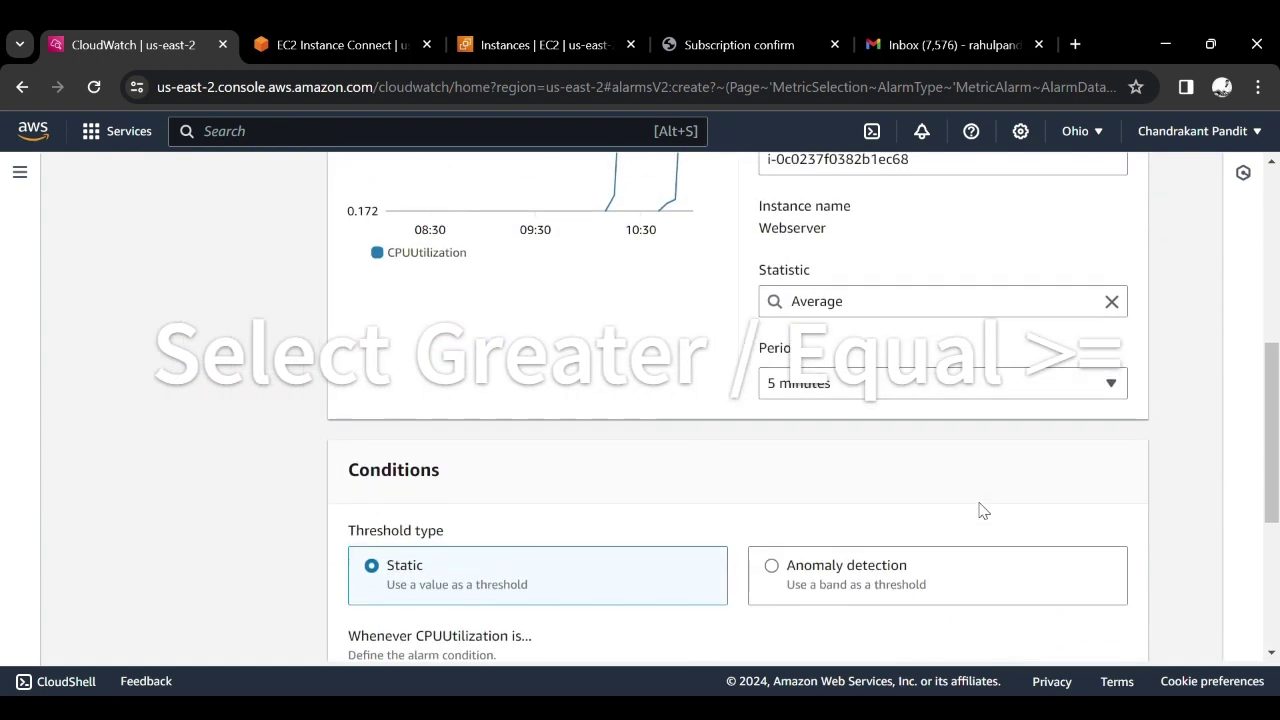
pyautogui.scroll(-5, 980, 510)
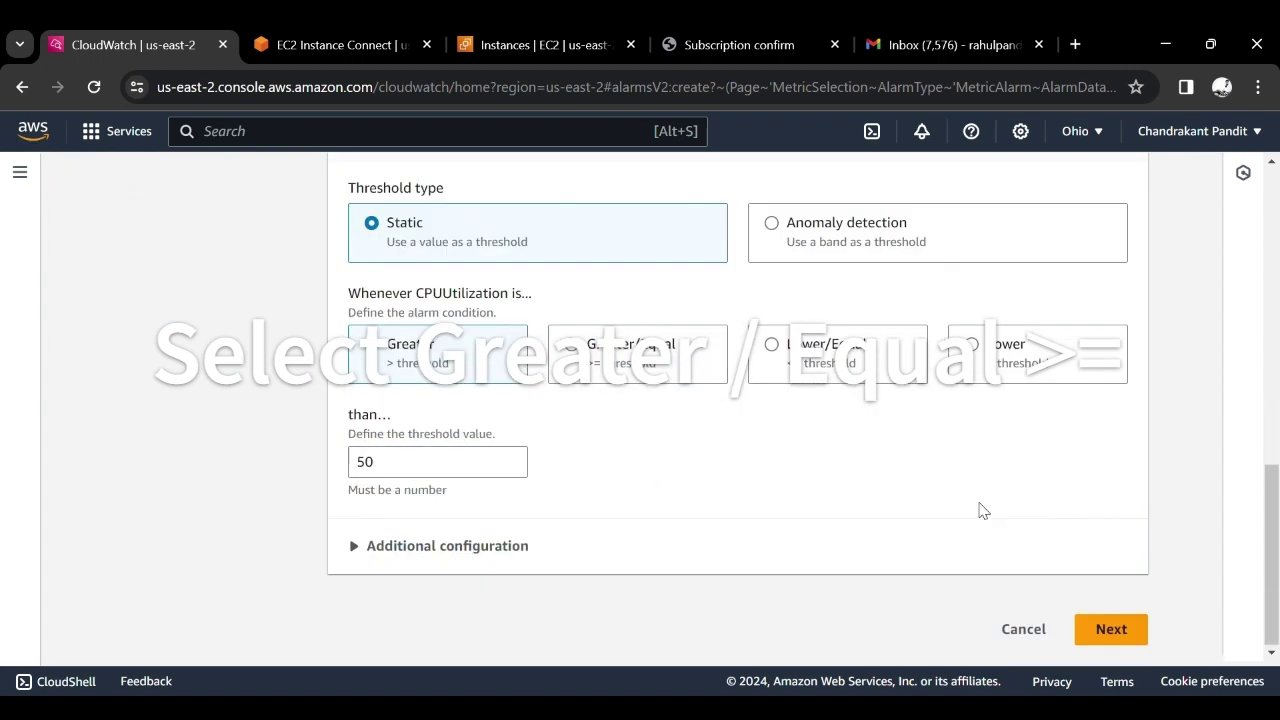
pyautogui.click(1119, 636)
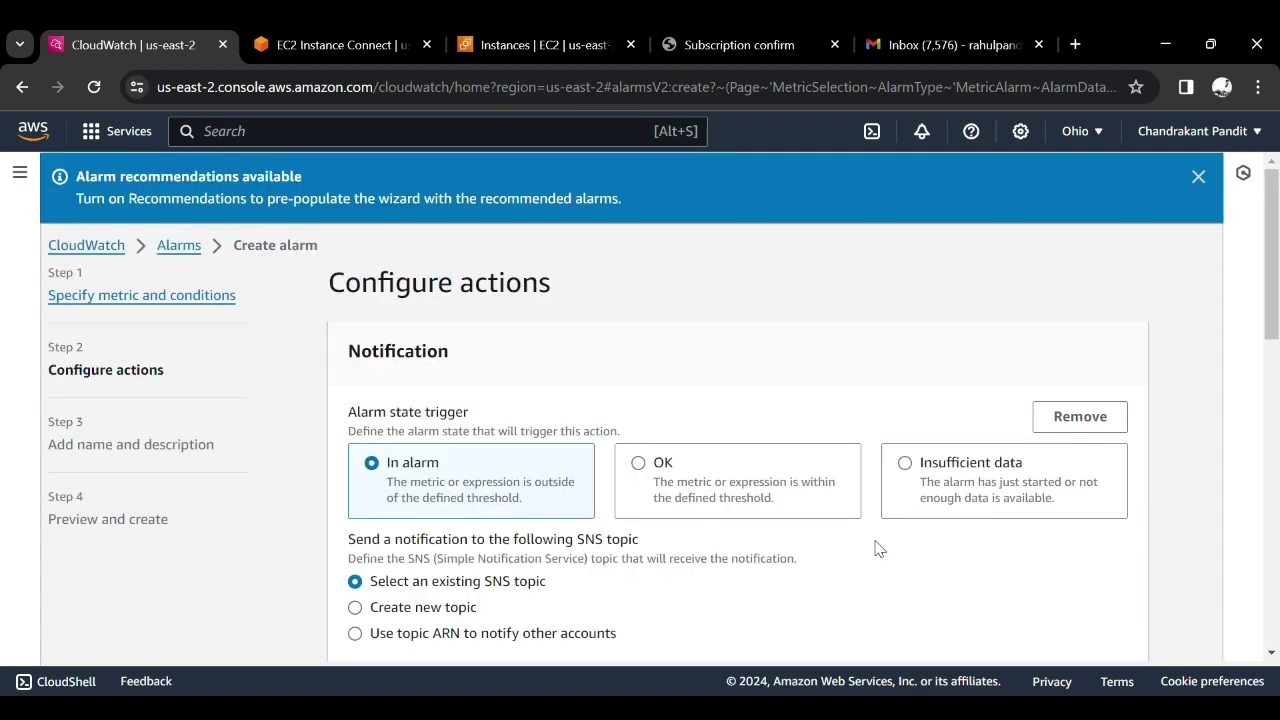
# Step: Choose the existing SNS topic CPU_UTILIZATION to receive the notification for the In alarm state
pyautogui.scroll(-2, 870, 542)
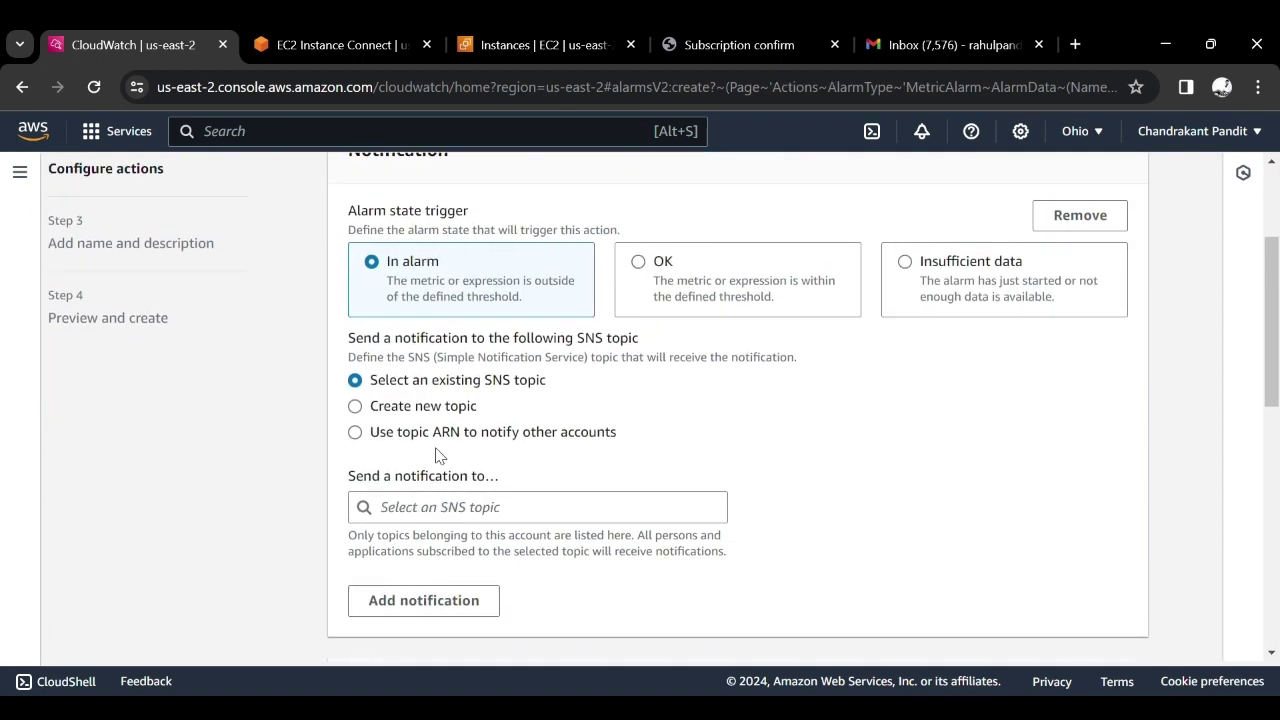
pyautogui.click(538, 518)
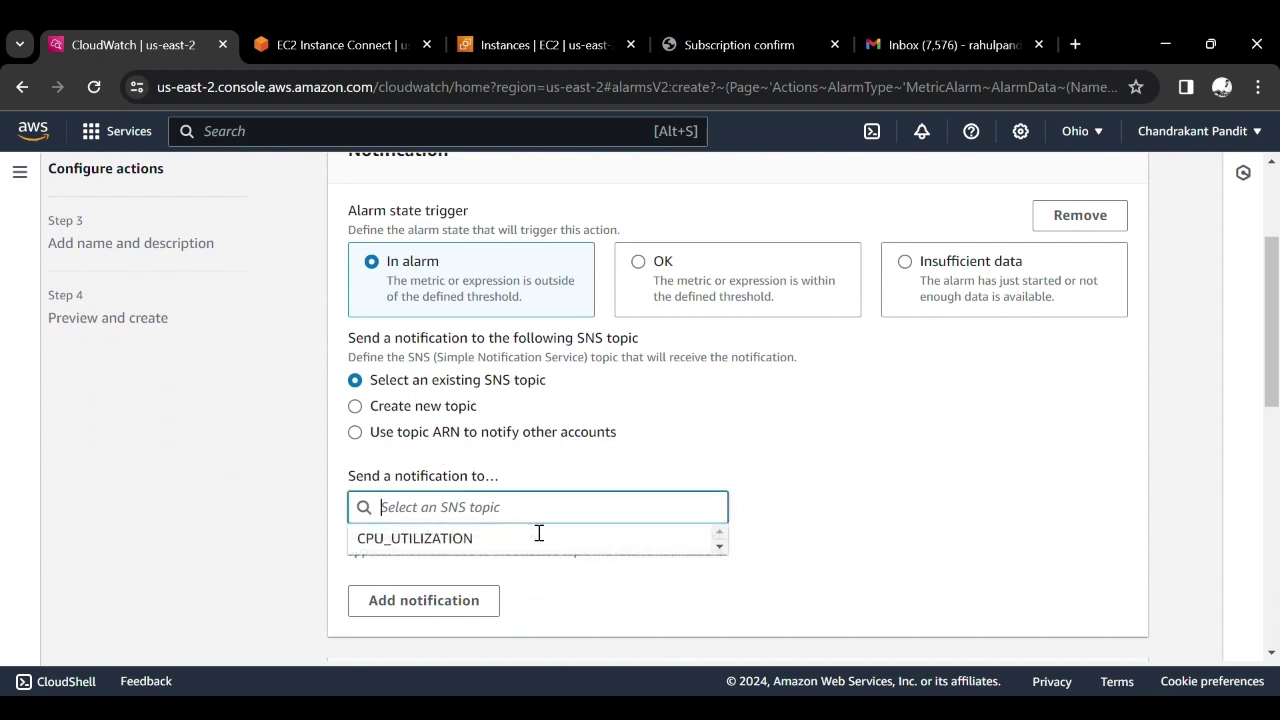
pyautogui.click(478, 540)
pyautogui.scroll(-2, 523, 574)
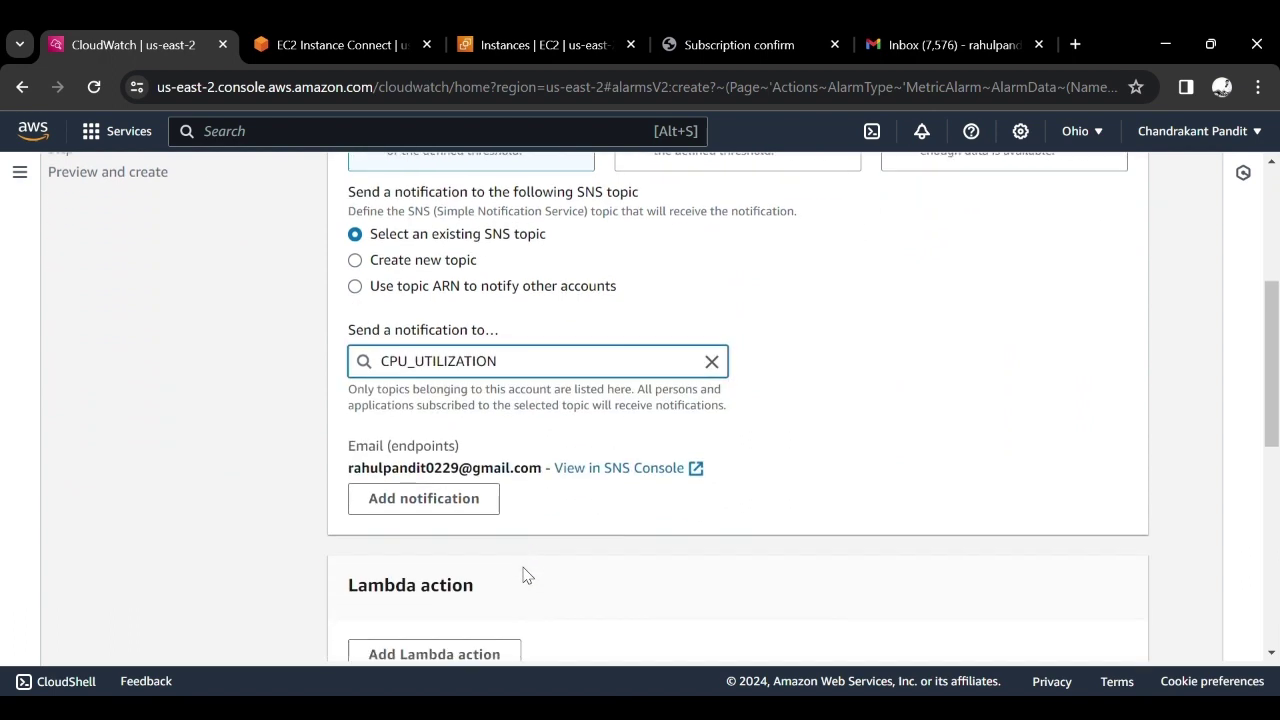
# Step: Check the topic's e-mail endpoint and the notification settings, and continue to the alarm's name and description without adding other actions
pyautogui.tripleClick(523, 469)
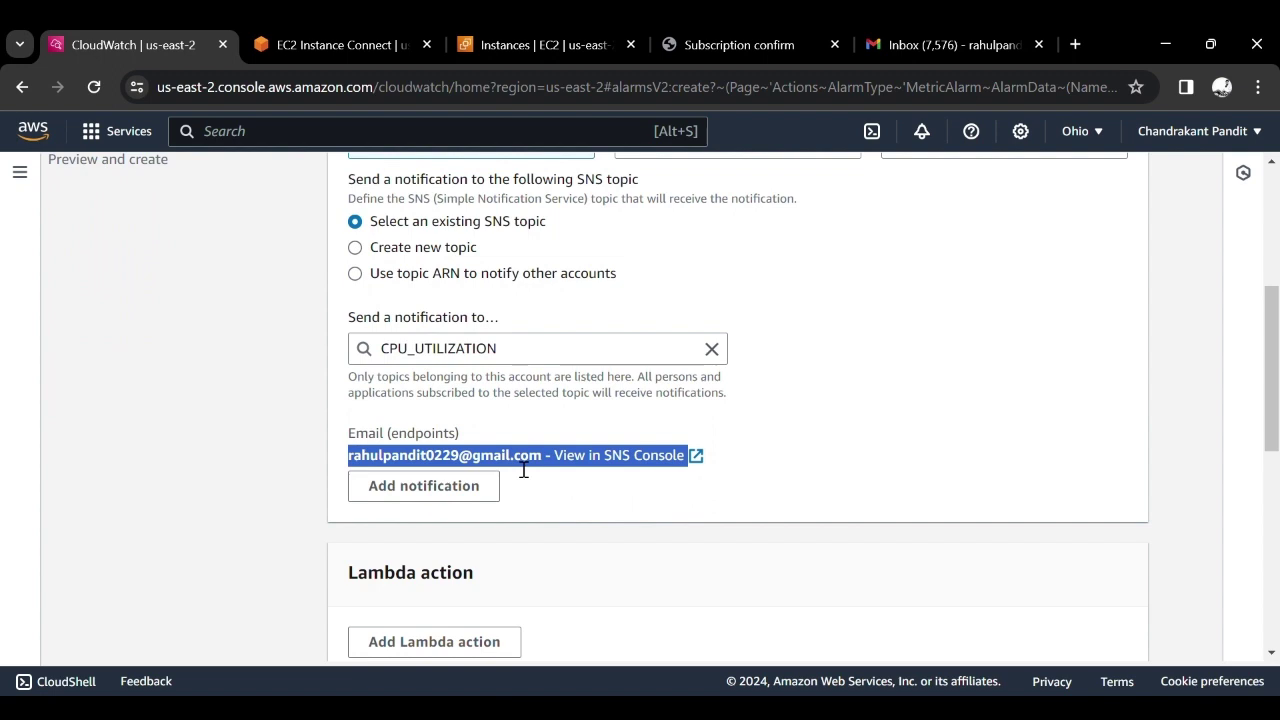
pyautogui.doubleClick(523, 469)
pyautogui.tripleClick(525, 469)
pyautogui.doubleClick(527, 469)
pyautogui.tripleClick(527, 469)
pyautogui.click(527, 469)
pyautogui.scroll(2, 640, 523)
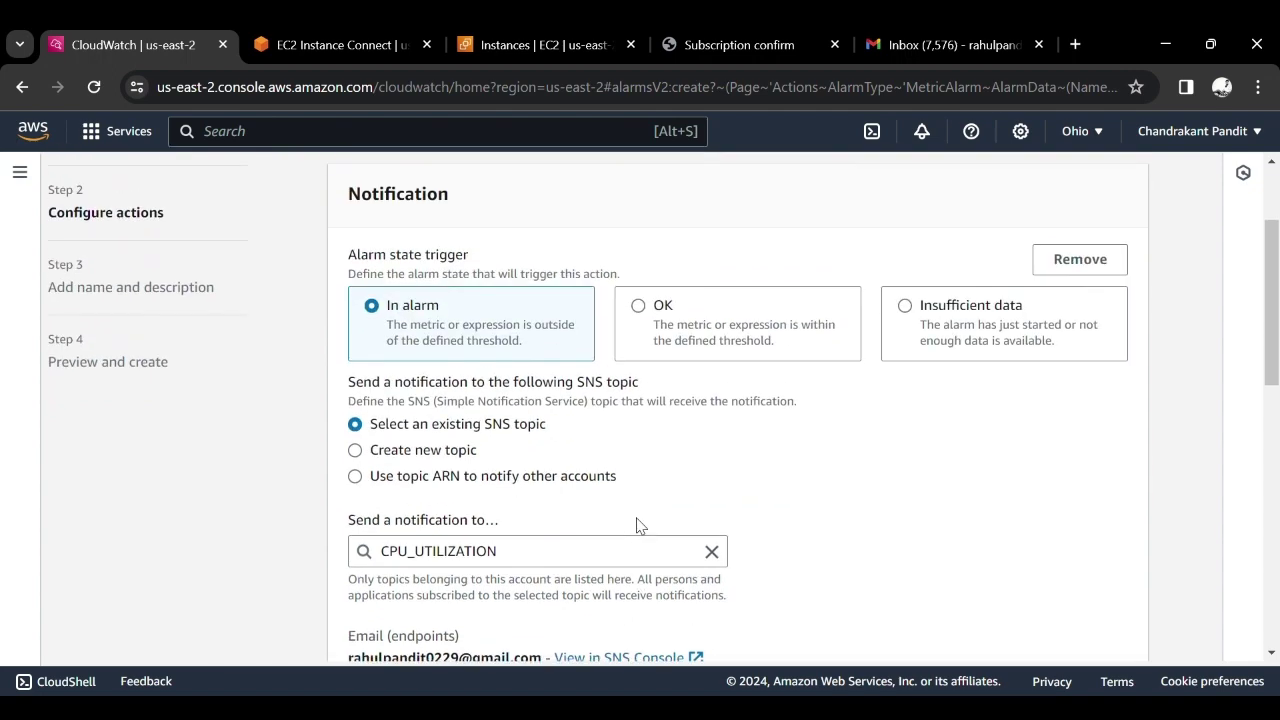
pyautogui.scroll(-3, 640, 523)
pyautogui.scroll(-5, 638, 526)
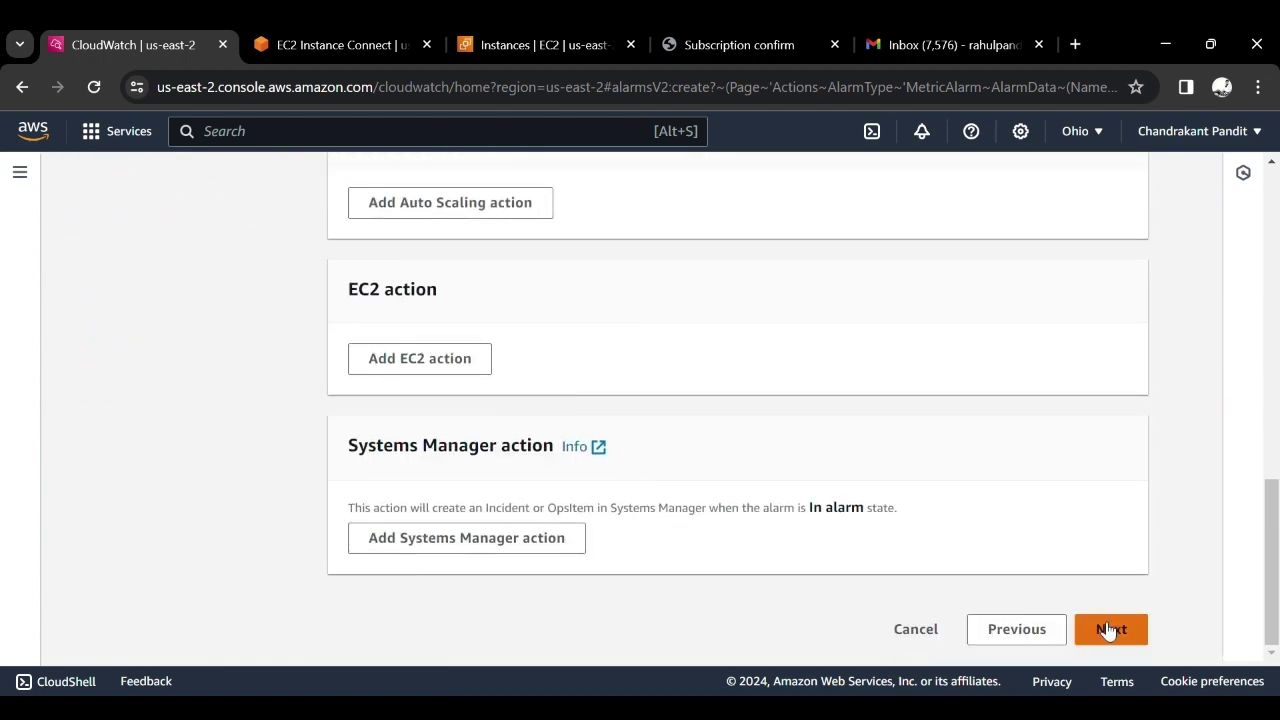
pyautogui.click(1110, 629)
# Step: Name the alarm System Need Attention, leave its description empty, and continue to the preview
pyautogui.click(533, 288)
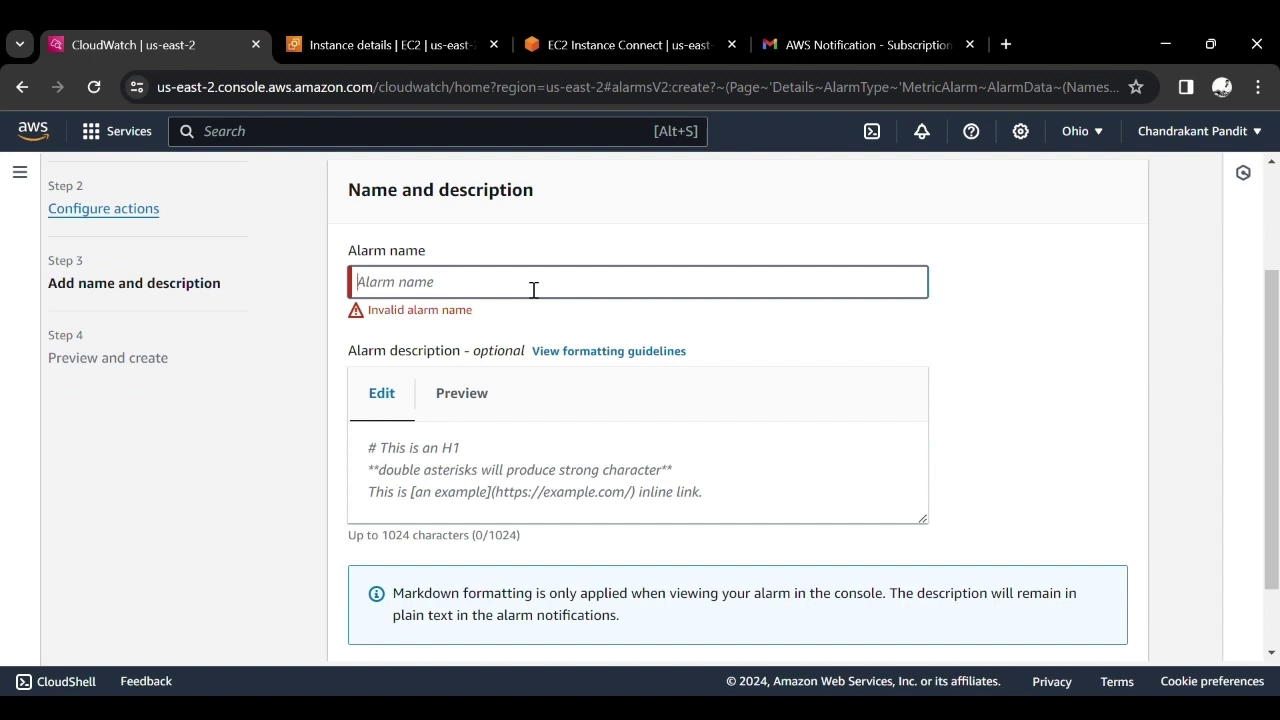
pyautogui.write('Sys')
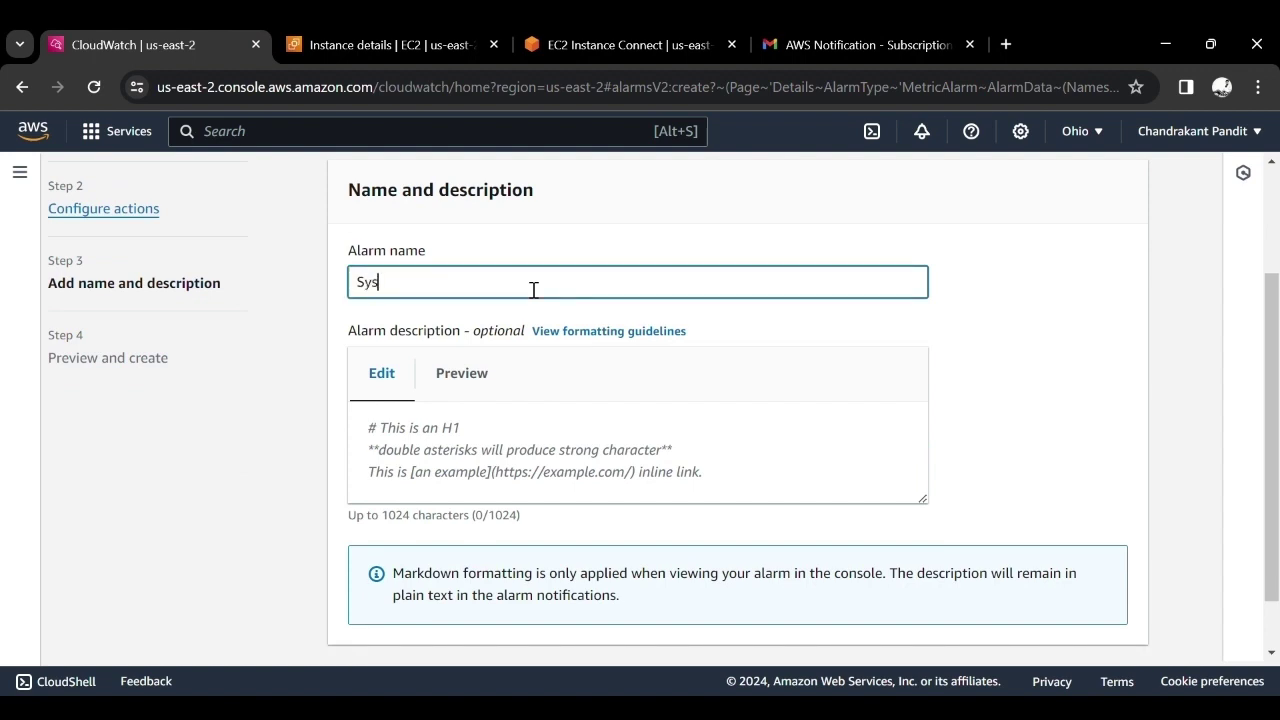
pyautogui.write('tem Need Atted')
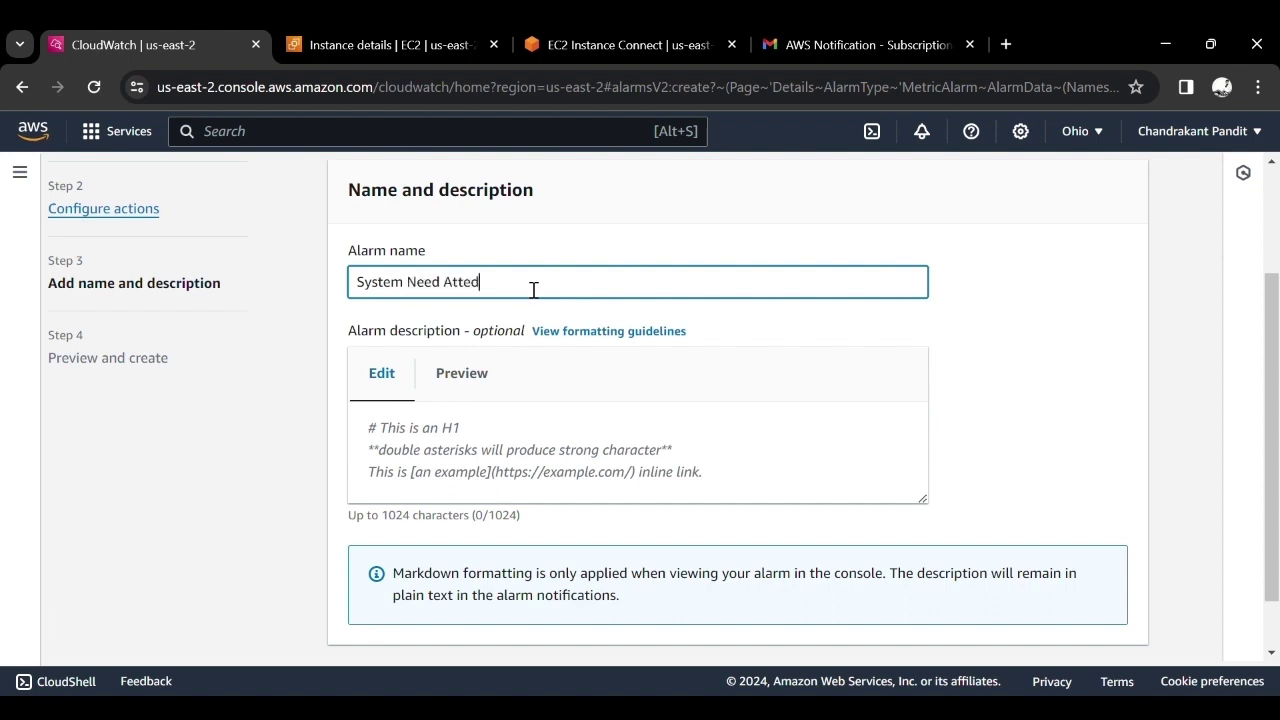
pyautogui.press('BackSpace')
pyautogui.write('ntion')
pyautogui.scroll(-1, 533, 290)
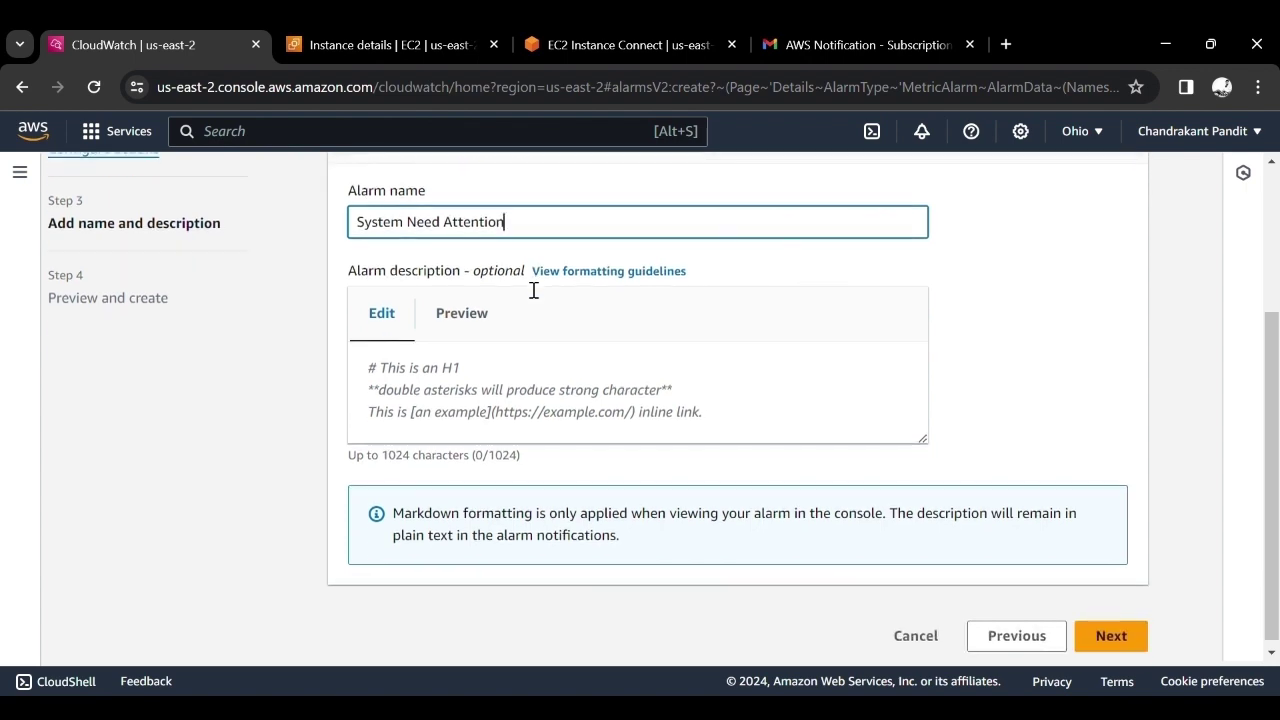
pyautogui.click(530, 378)
pyautogui.scroll(-1, 516, 395)
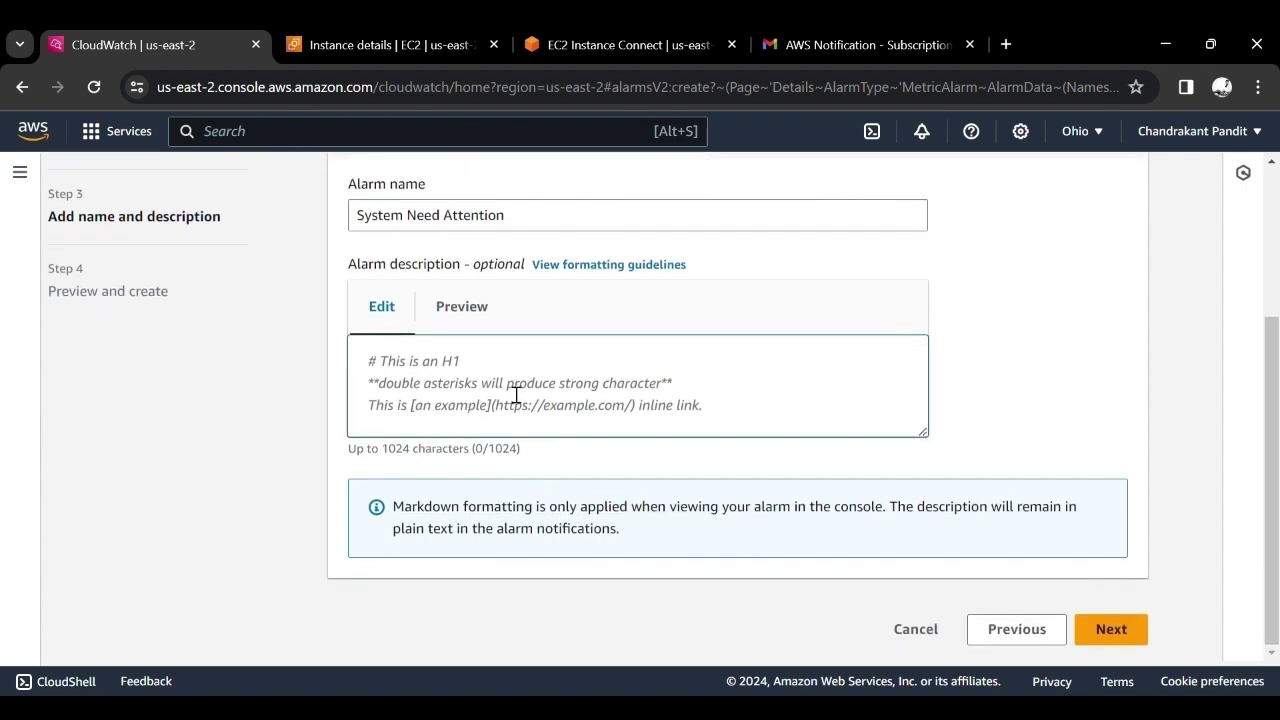
pyautogui.click(1104, 628)
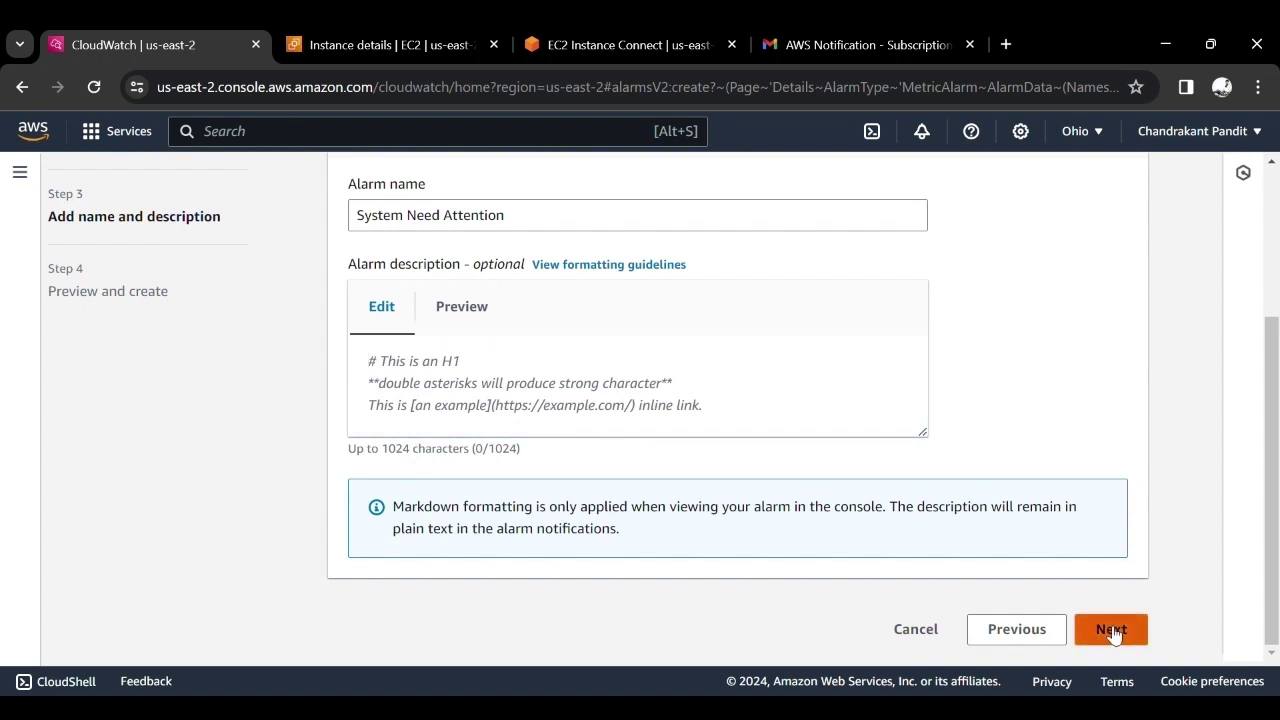
# Step: Review the alarm's metric, conditions, notification action and name in the preview, and create the alarm
pyautogui.scroll(-3, 826, 603)
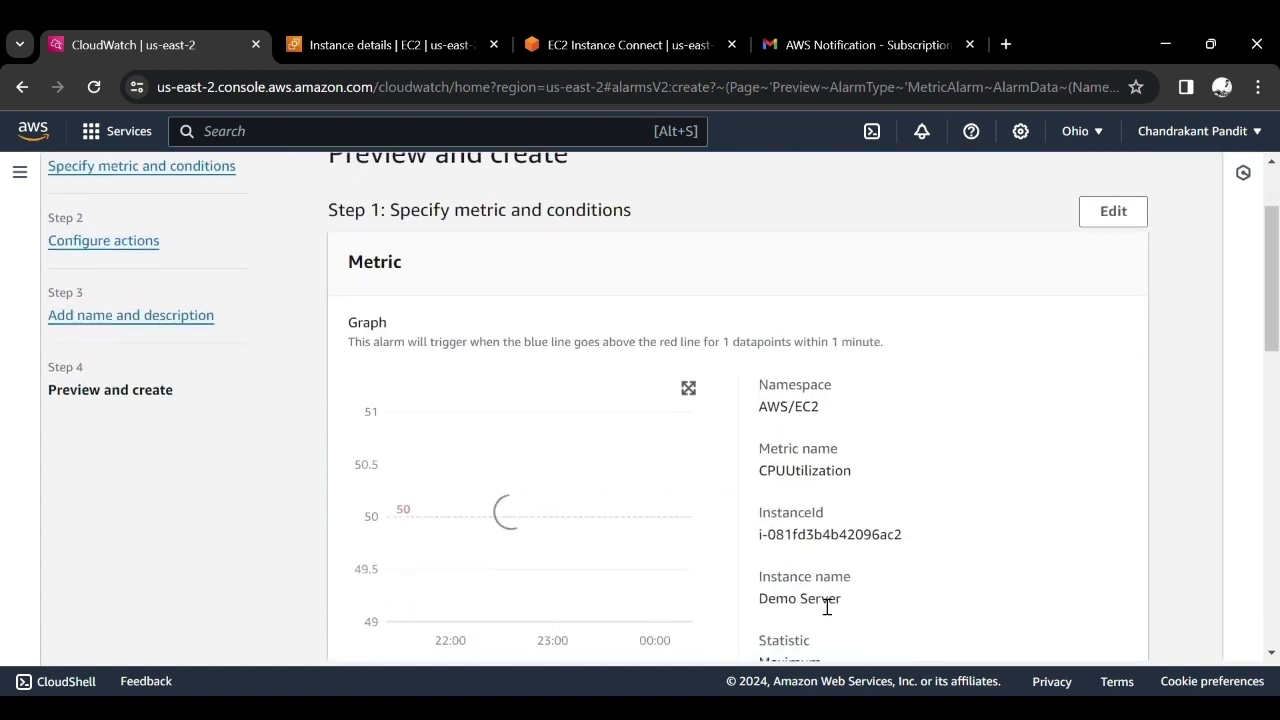
pyautogui.scroll(-2, 826, 603)
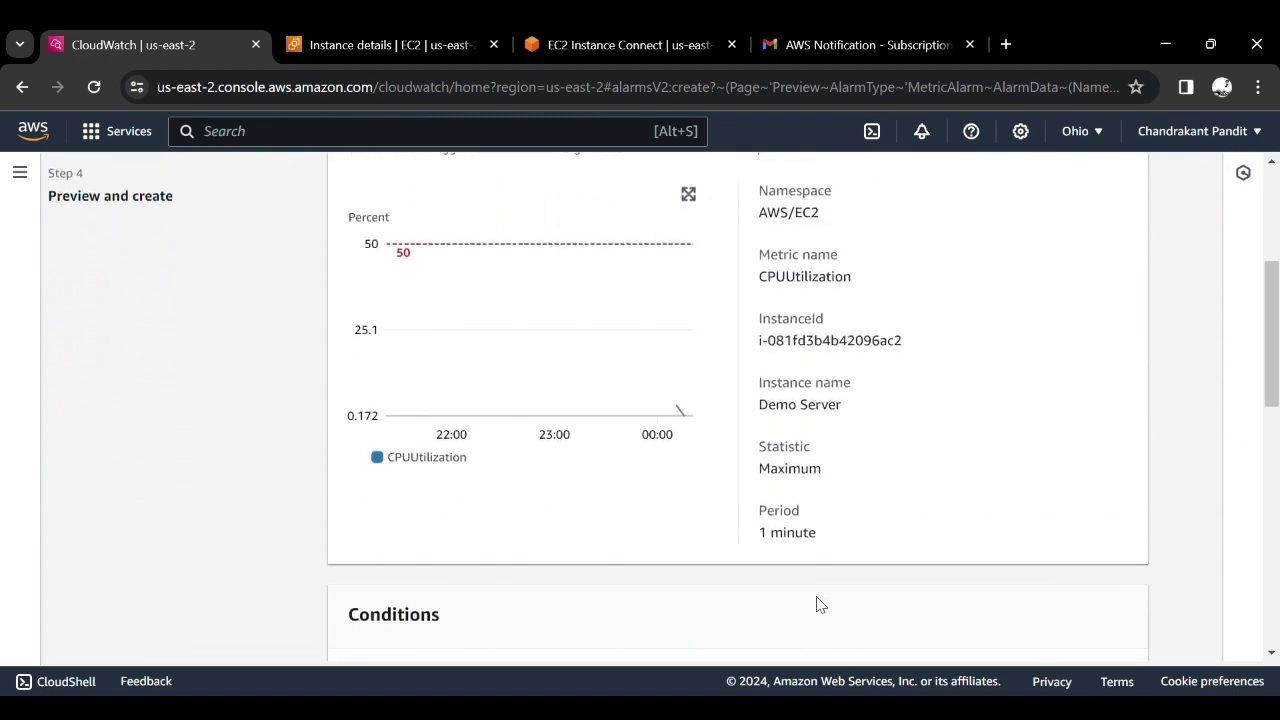
pyautogui.scroll(1, 816, 603)
pyautogui.scroll(-2, 816, 603)
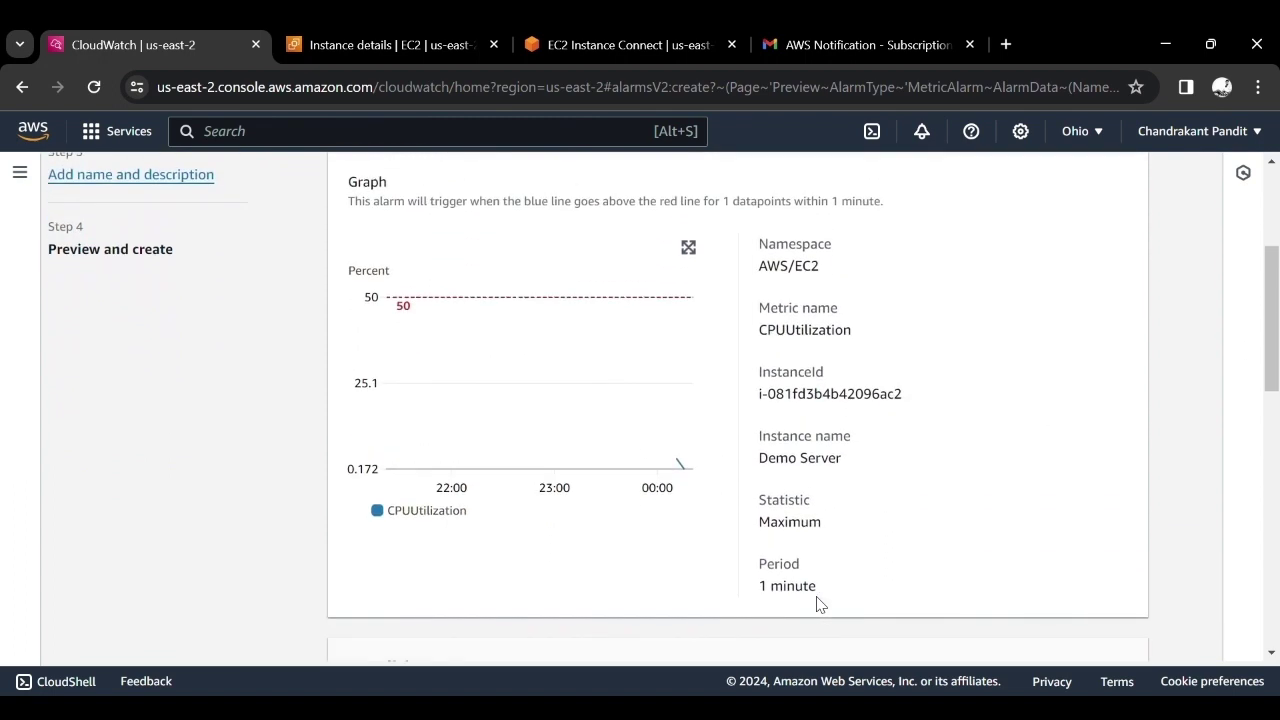
pyautogui.scroll(-2, 816, 603)
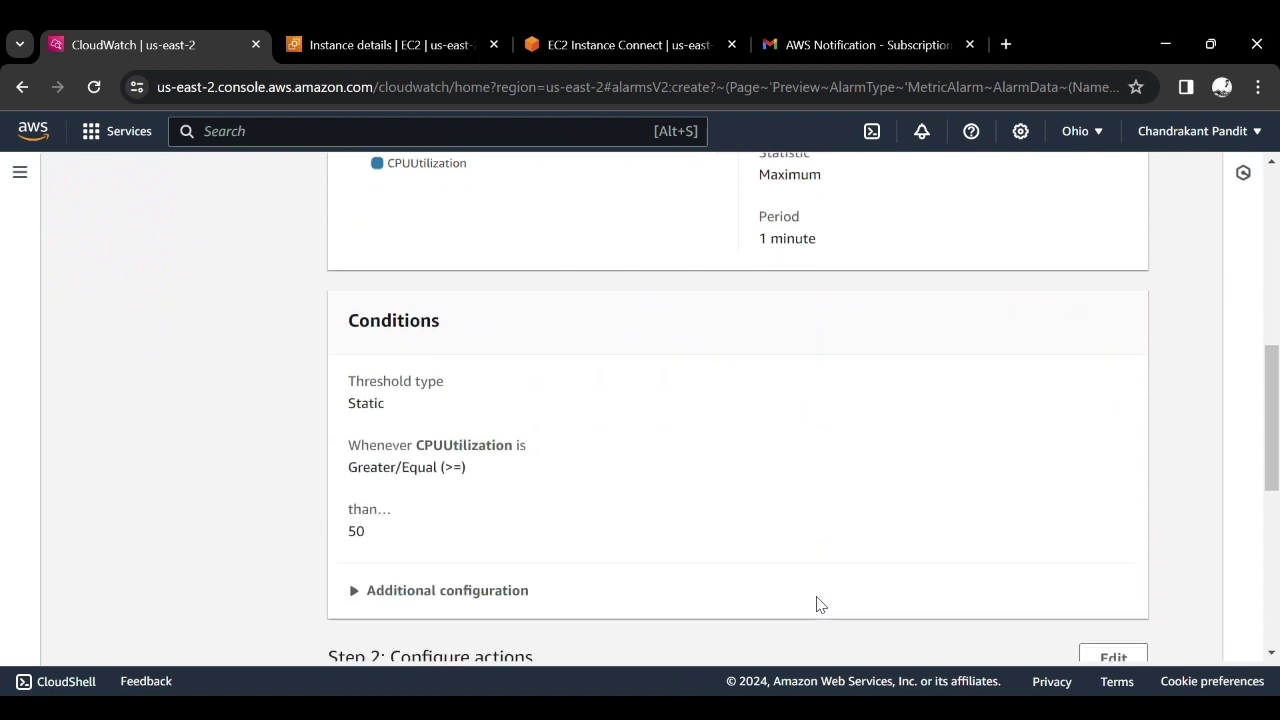
pyautogui.scroll(-4, 816, 603)
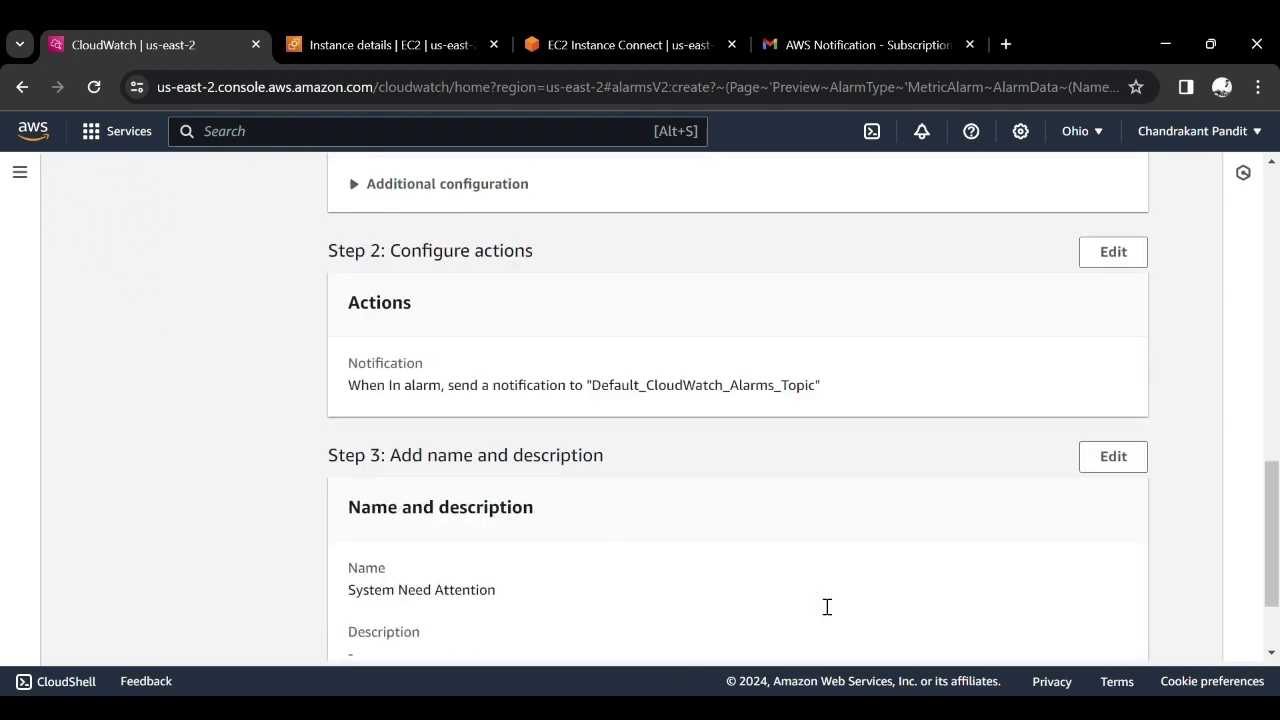
pyautogui.click(1100, 637)
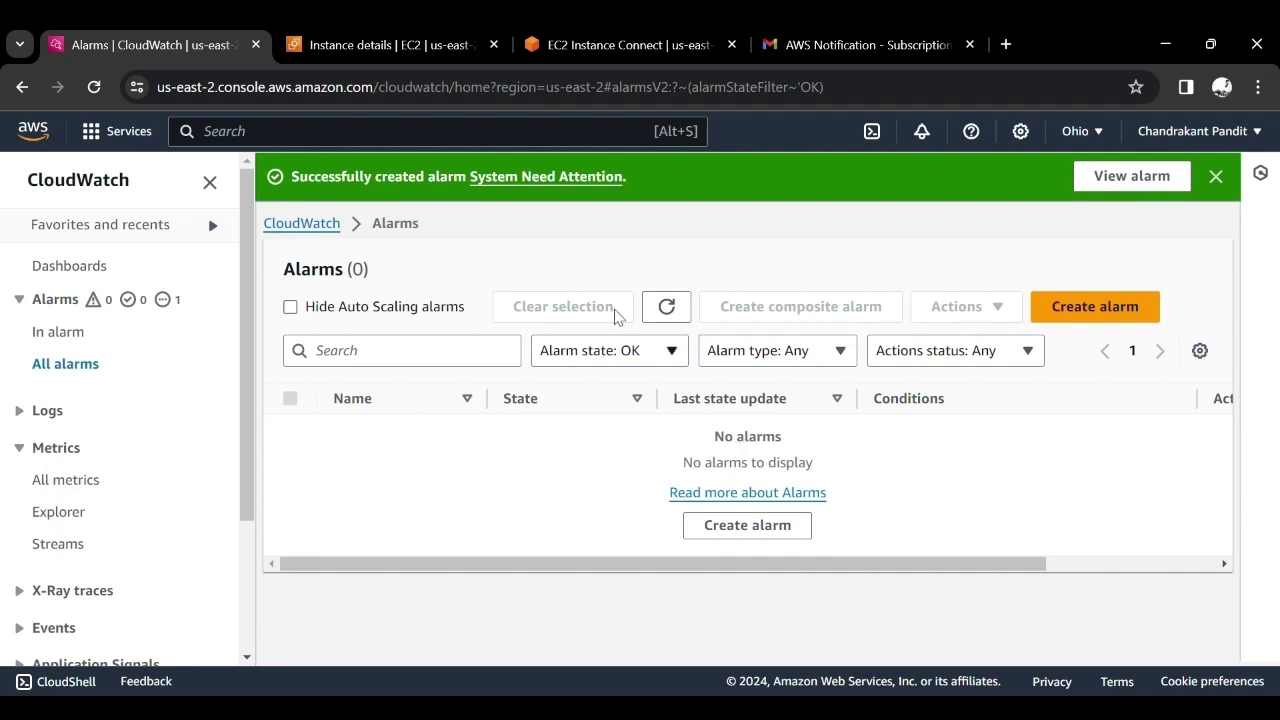
# Step: Open the new System Need Attention alarm and examine its CPUUtilization graph and state timeline
pyautogui.click(550, 178)
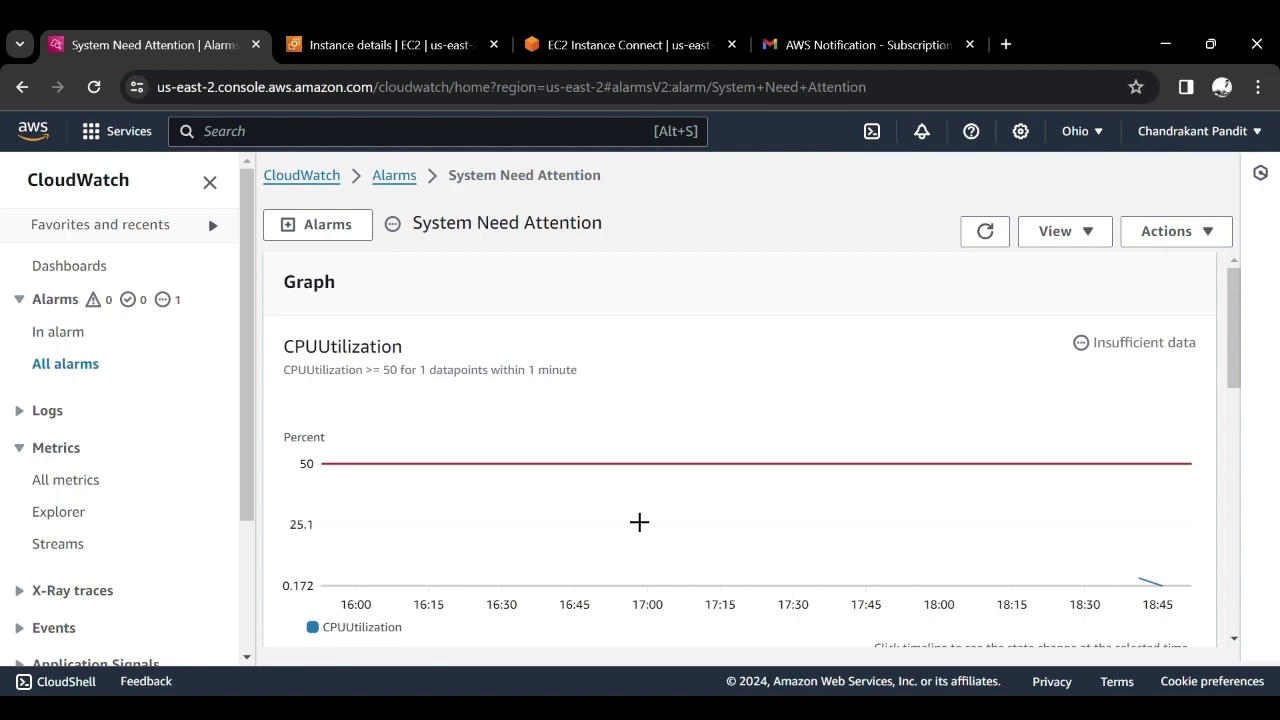
pyautogui.scroll(-2, 639, 521)
pyautogui.scroll(1, 639, 521)
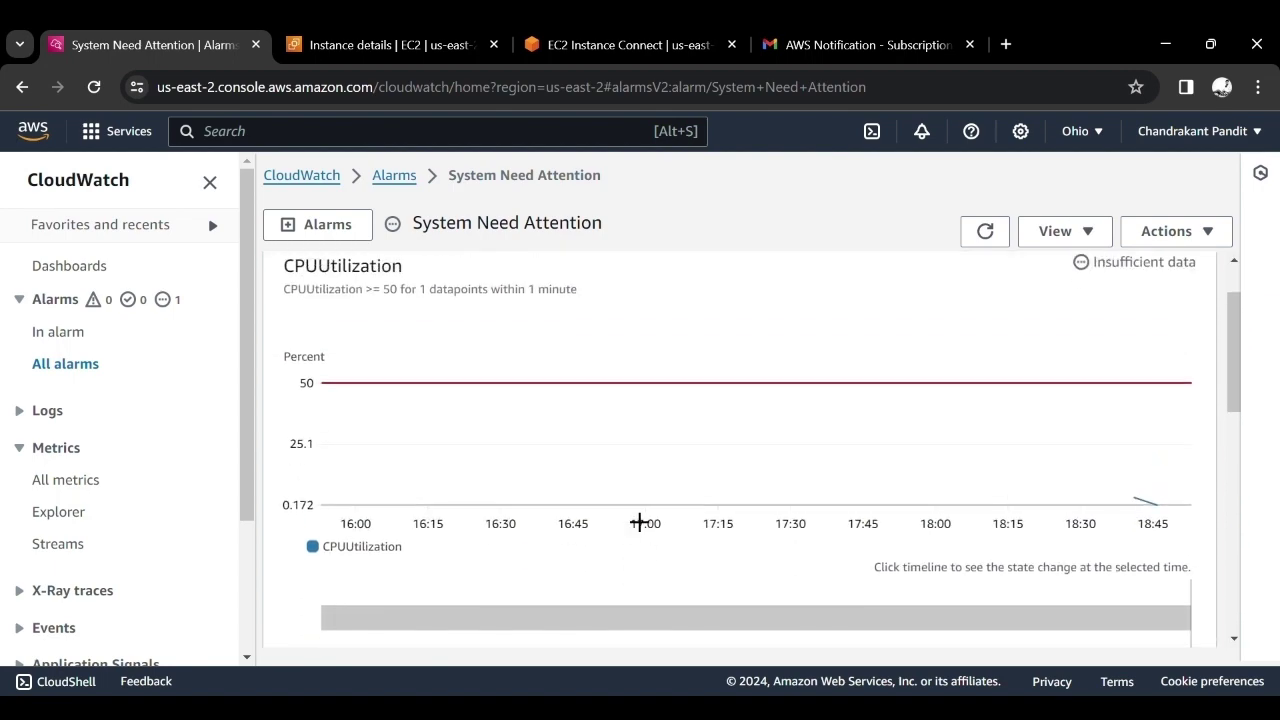
# Step: Switch to the Demo Server's EC2 Instance Connect terminal and run python3 cpu to simulate a CPU spike
pyautogui.click(380, 36)
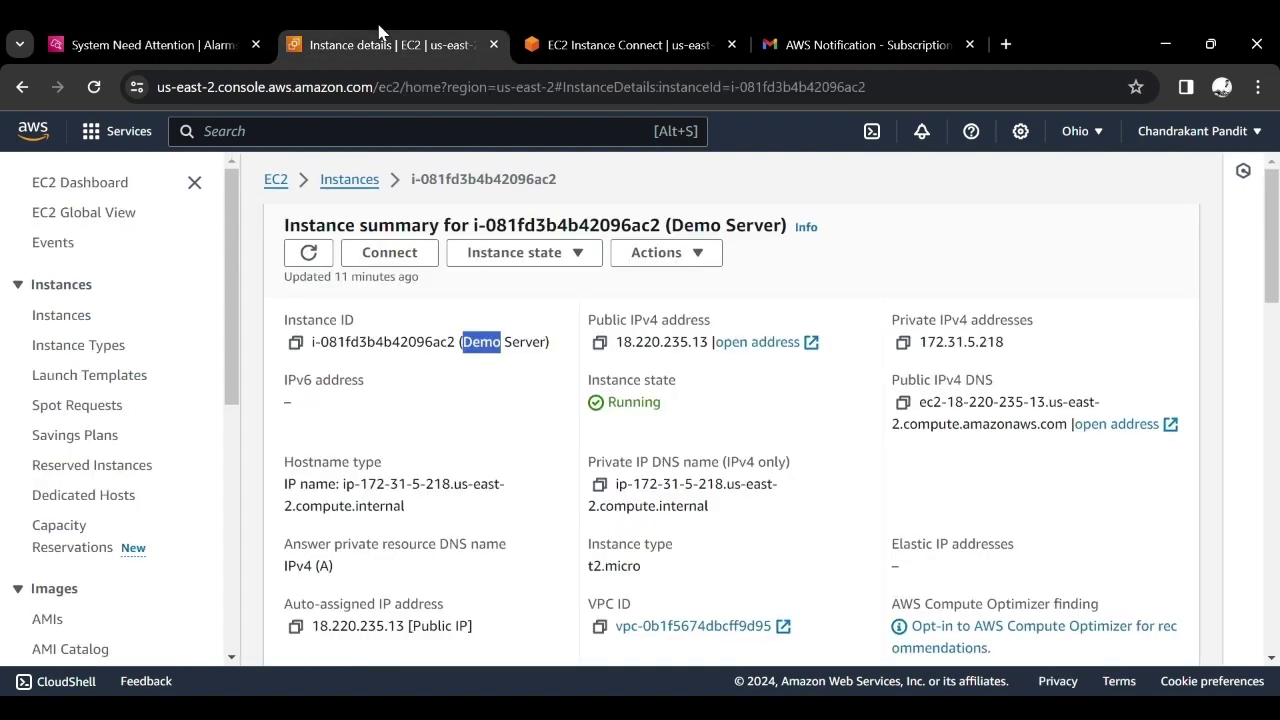
pyautogui.click(567, 36)
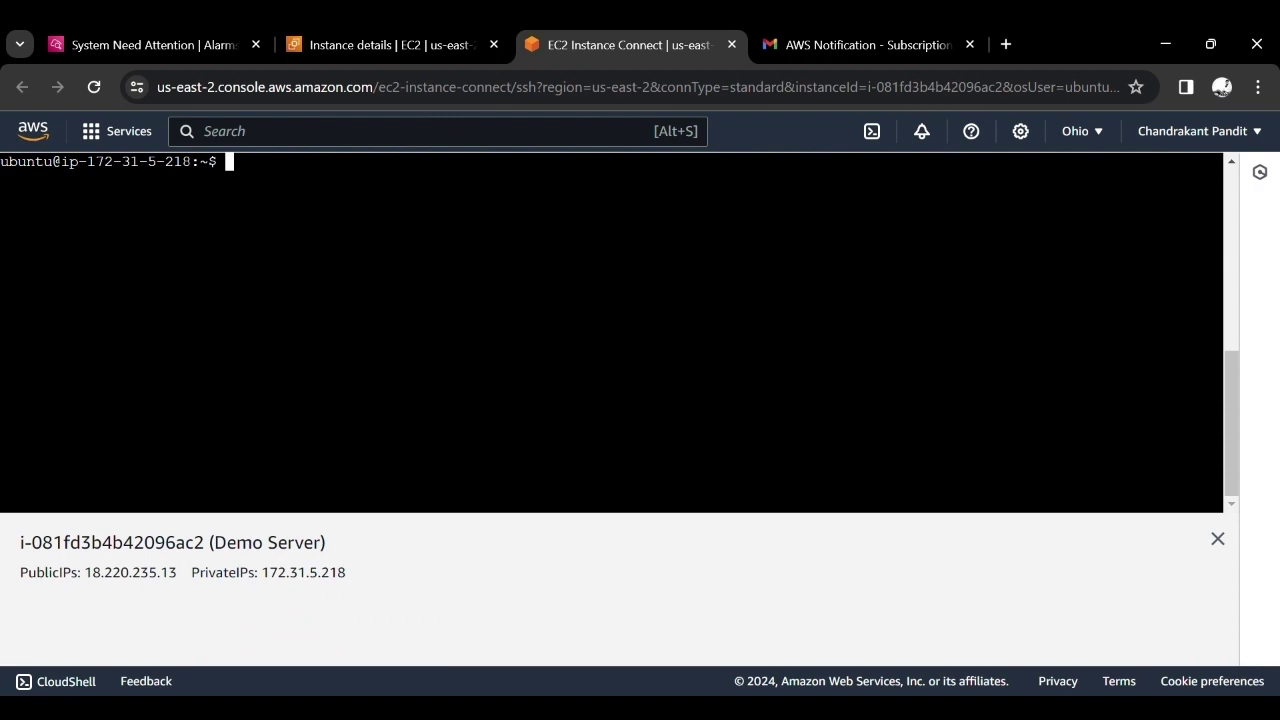
pyautogui.write('python3 c')
pyautogui.write('pu')
pyautogui.press('Return')
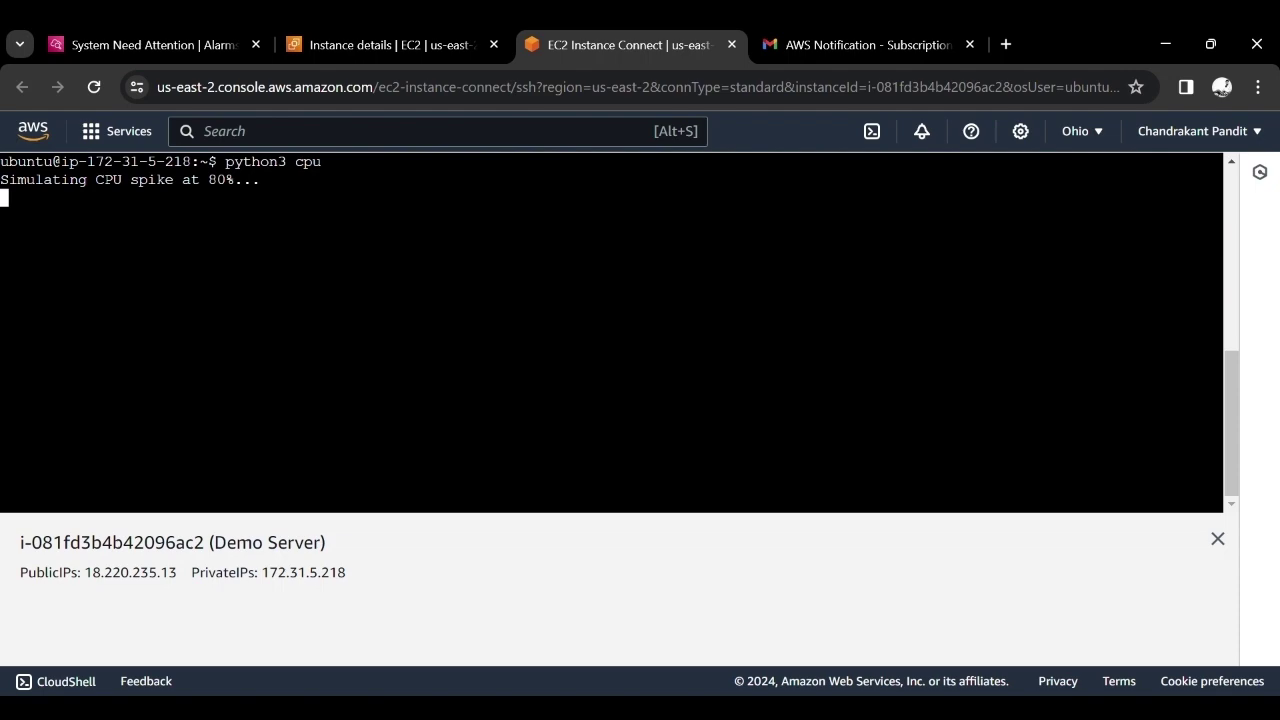
# Step: Return to the System Need Attention alarm in CloudWatch and check its details and CPUUtilization graph
pyautogui.click(385, 50)
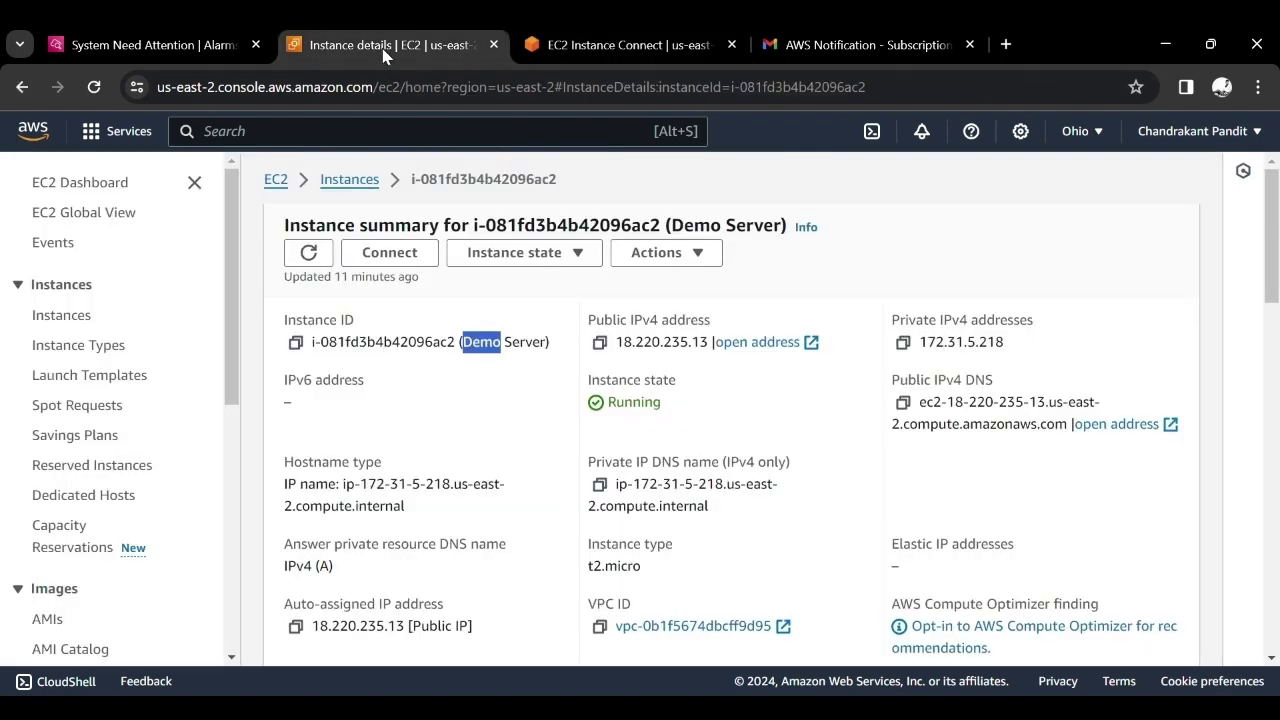
pyautogui.click(150, 45)
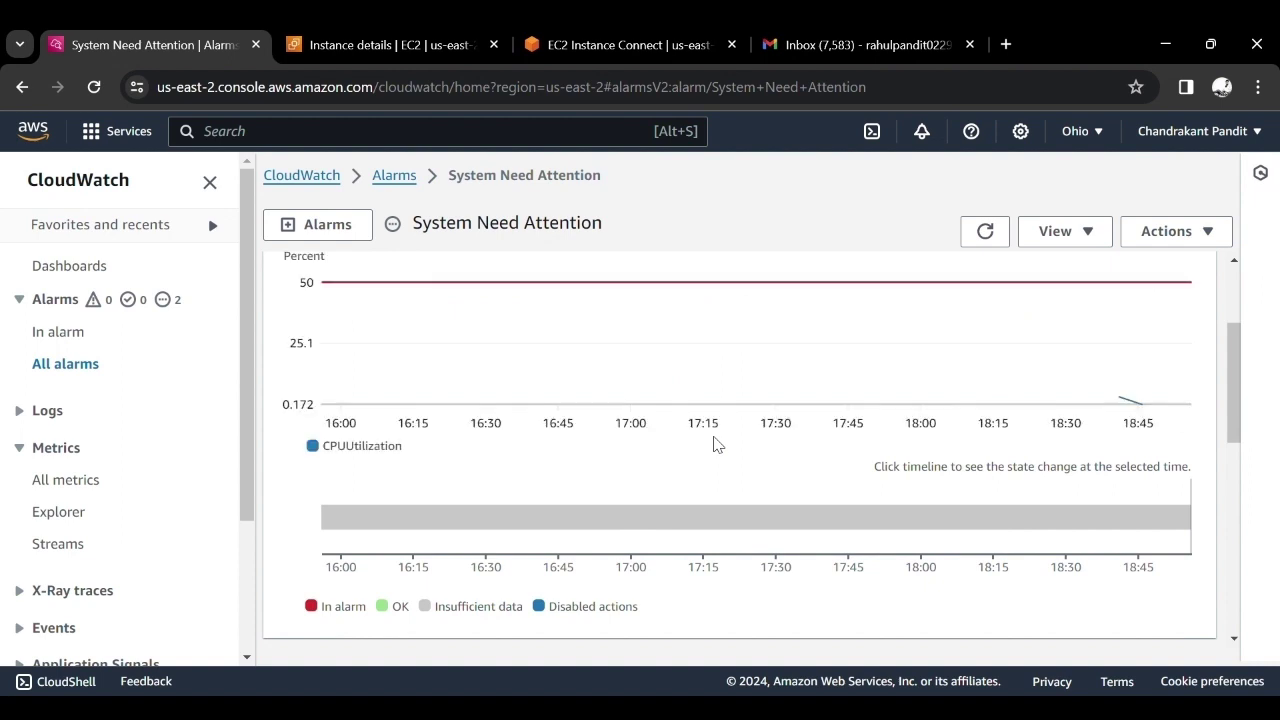
pyautogui.scroll(-5, 775, 440)
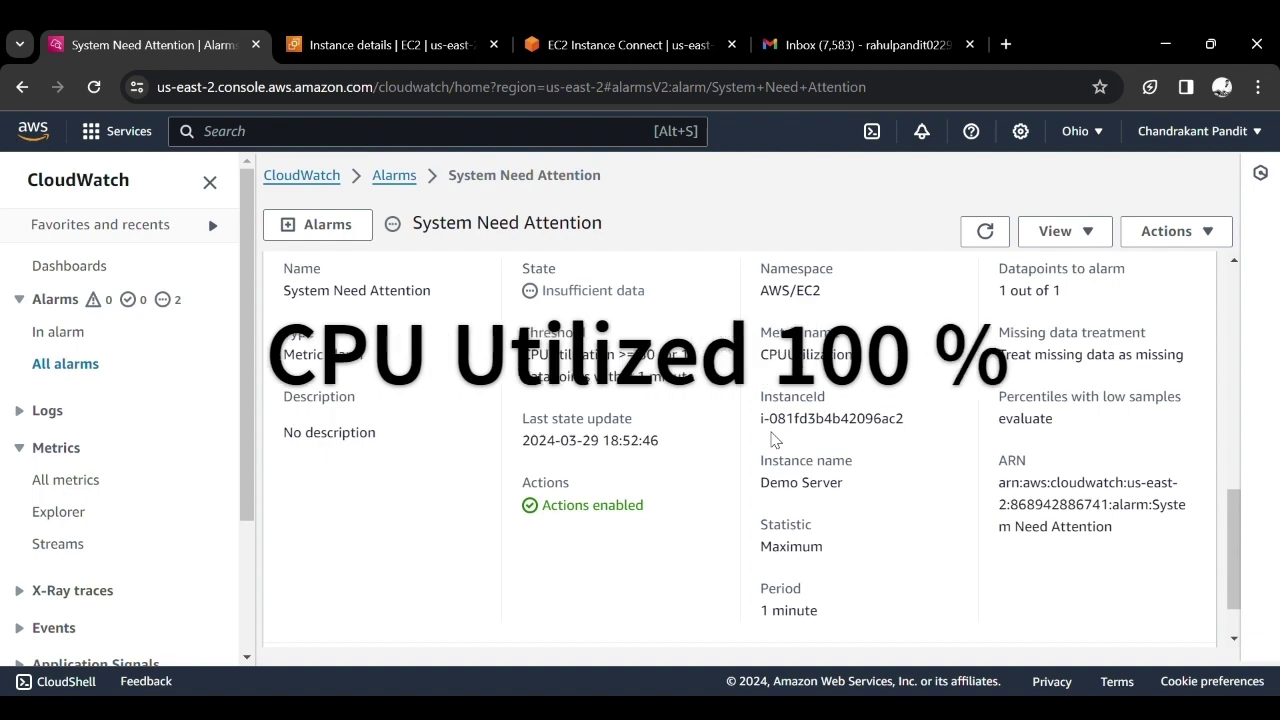
pyautogui.scroll(3, 771, 440)
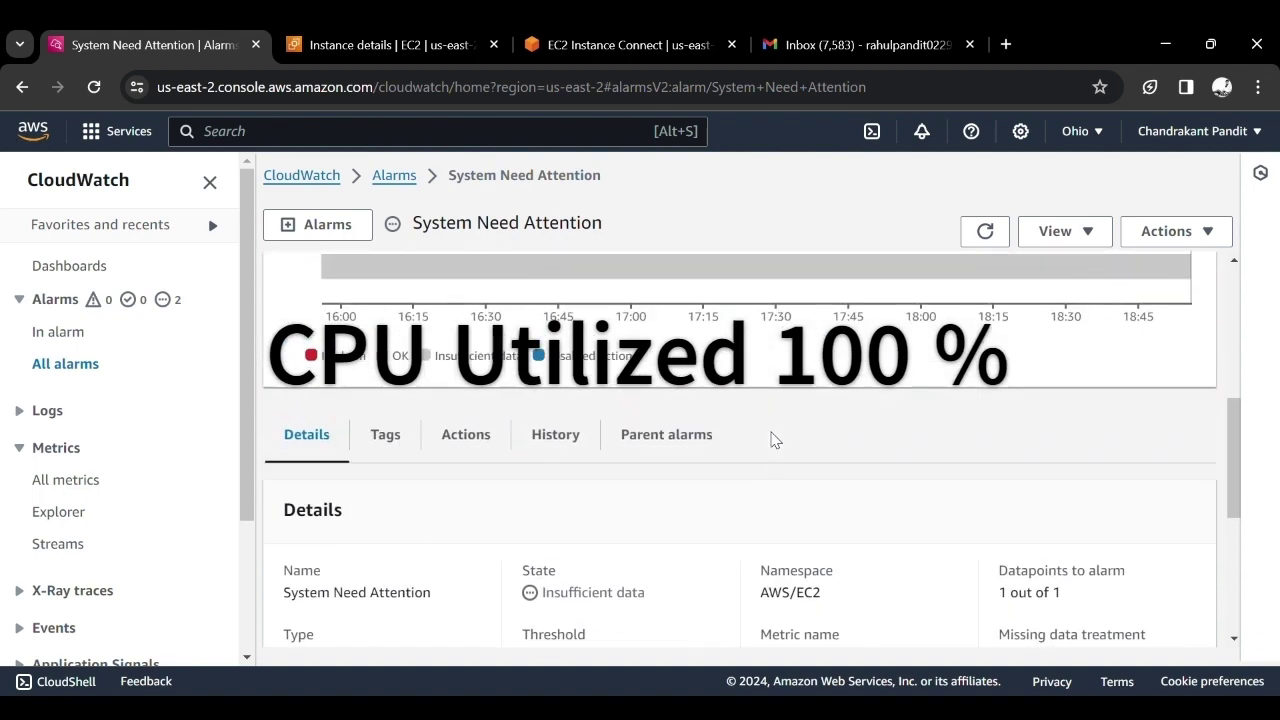
pyautogui.scroll(3, 771, 440)
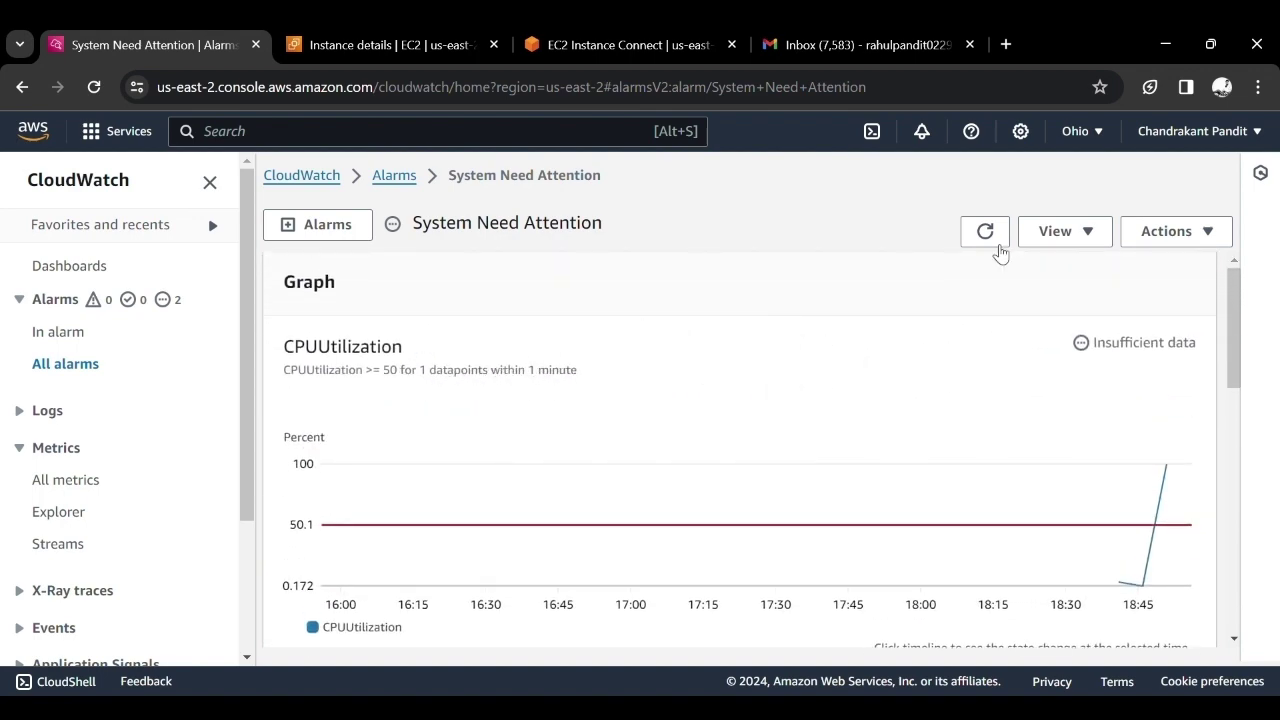
# Step: Refresh the alarm's data and inspect the latest CPUUtilization datapoints against the threshold line
pyautogui.click(994, 240)
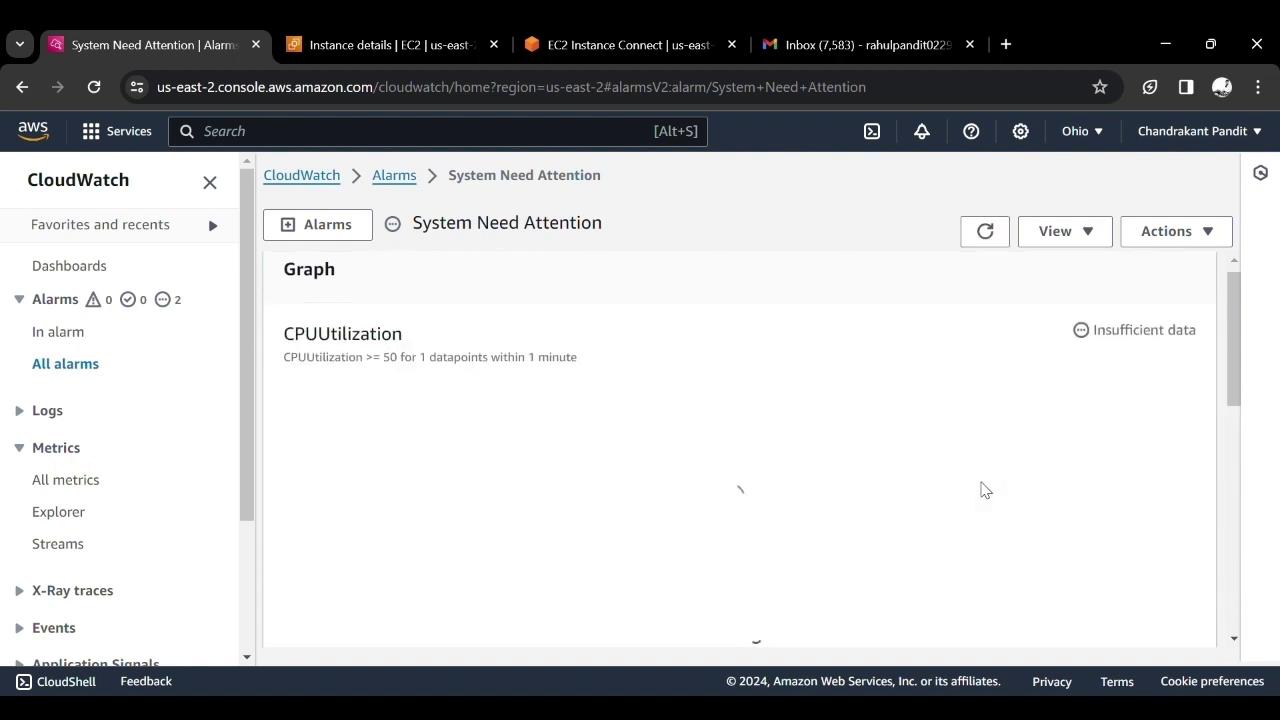
pyautogui.scroll(-1, 984, 489)
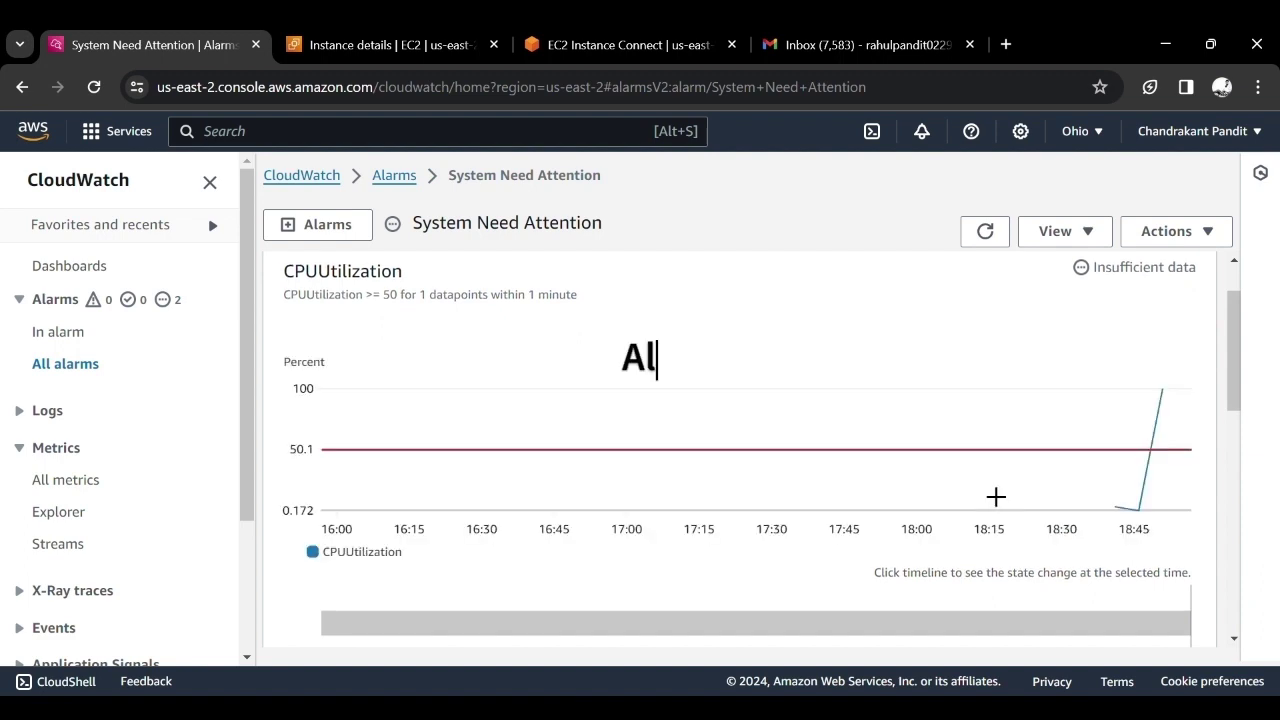
pyautogui.moveTo(1169, 462)
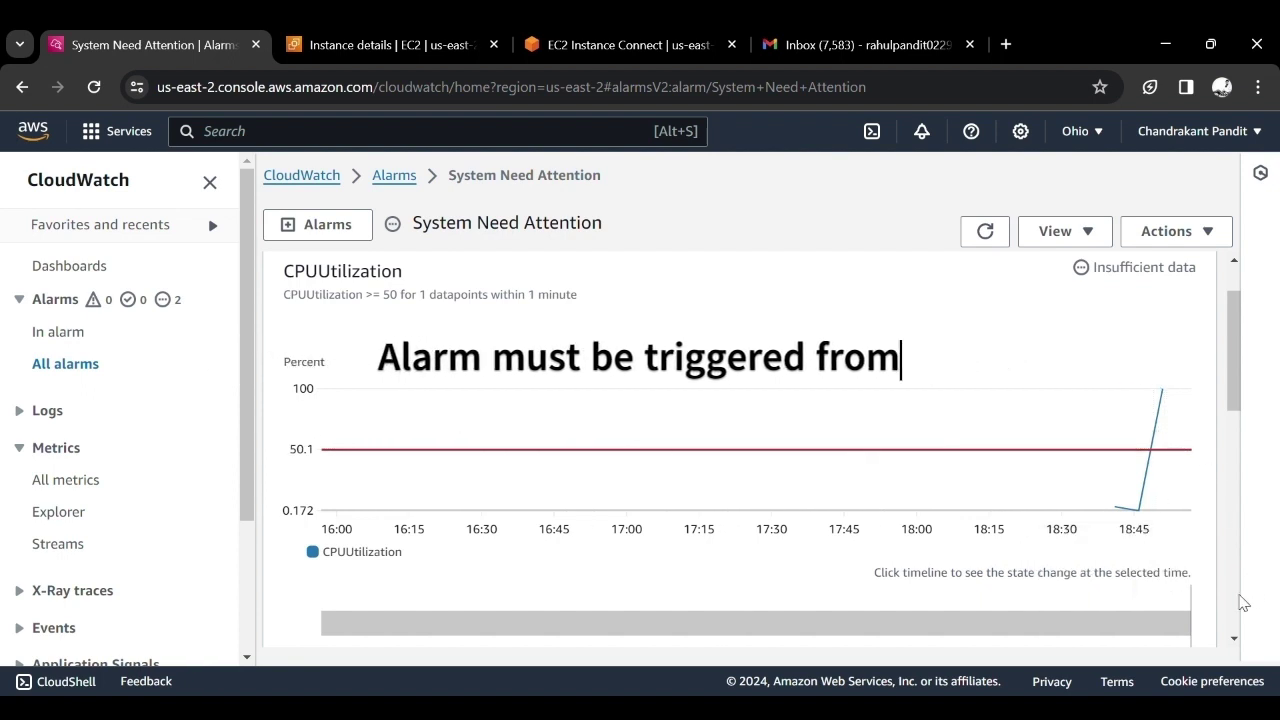
pyautogui.moveTo(1174, 409)
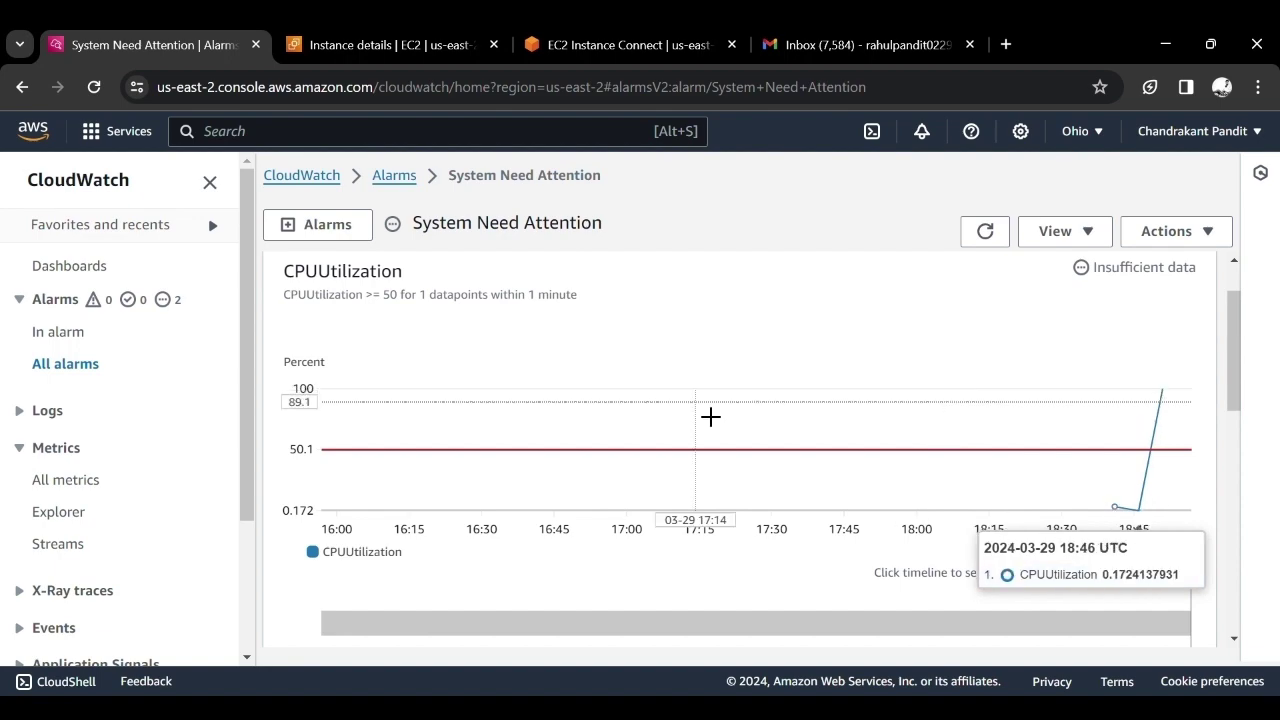
# Step: Switch to Gmail, open the AWS alarm e-mail for System Need Attention, and read its alarm details, threshold, monitored metric and state change actions
pyautogui.click(837, 33)
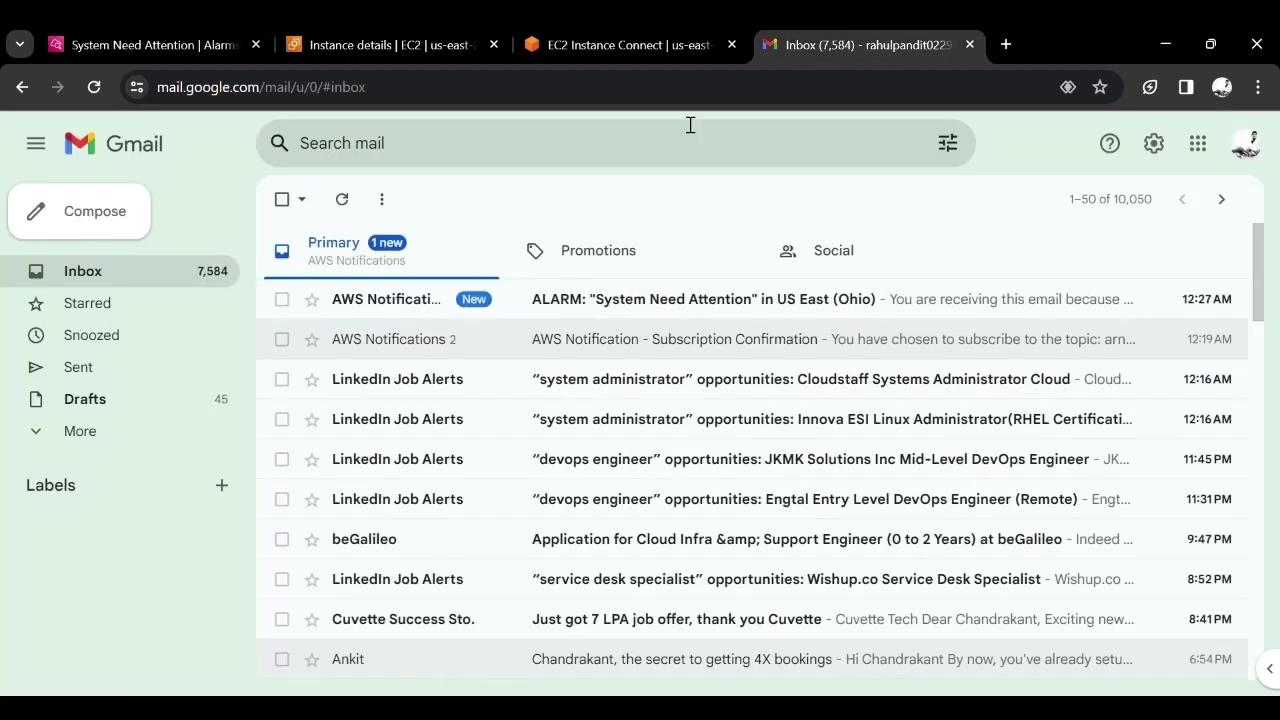
pyautogui.click(578, 292)
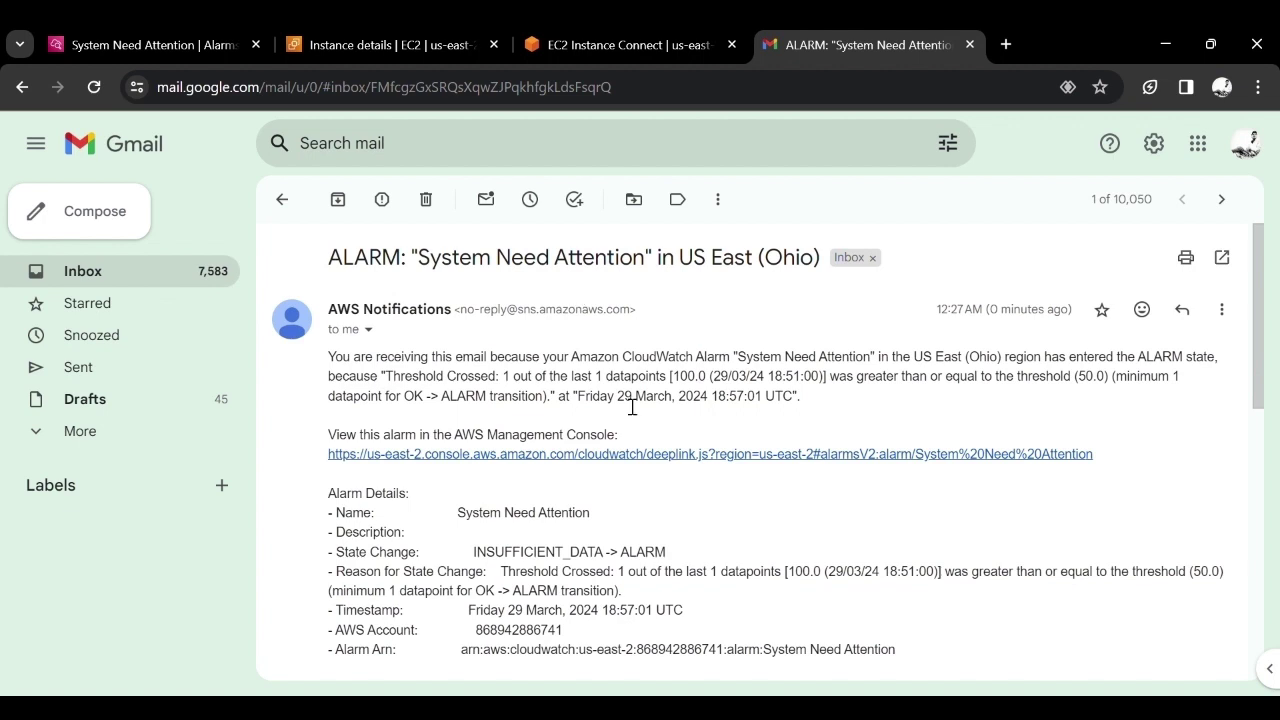
pyautogui.tripleClick(560, 268)
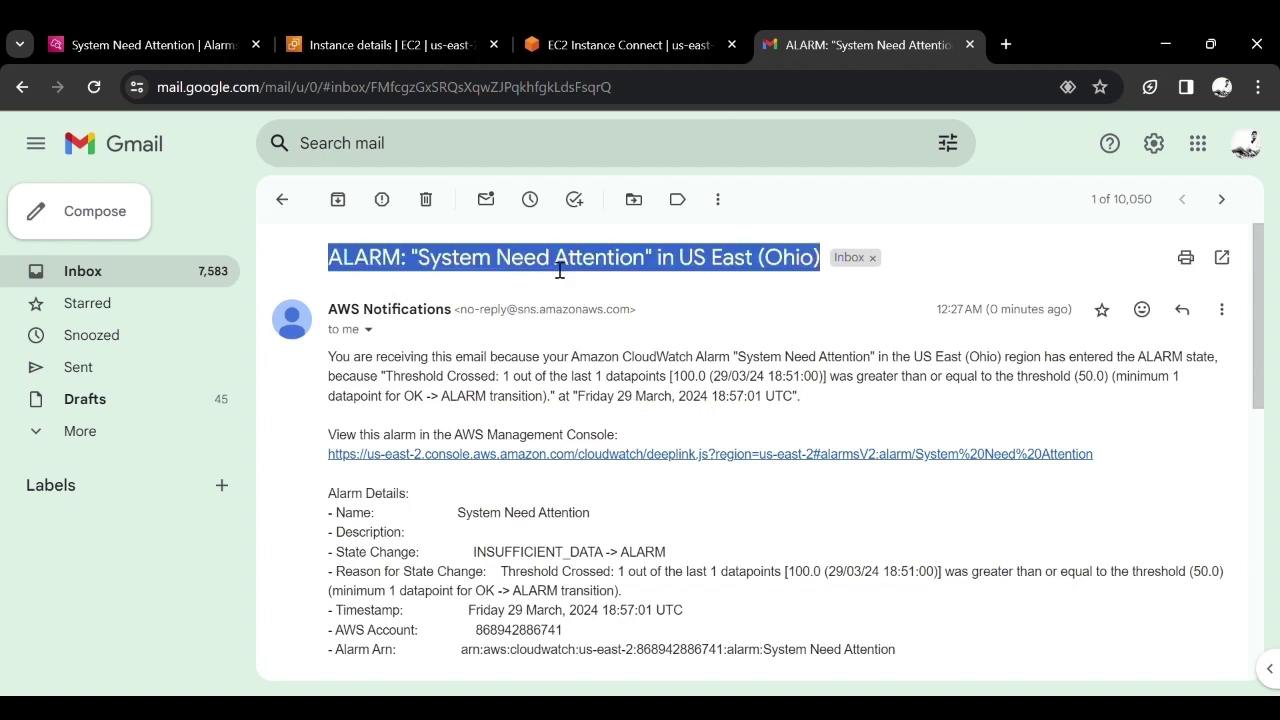
pyautogui.scroll(-2, 593, 395)
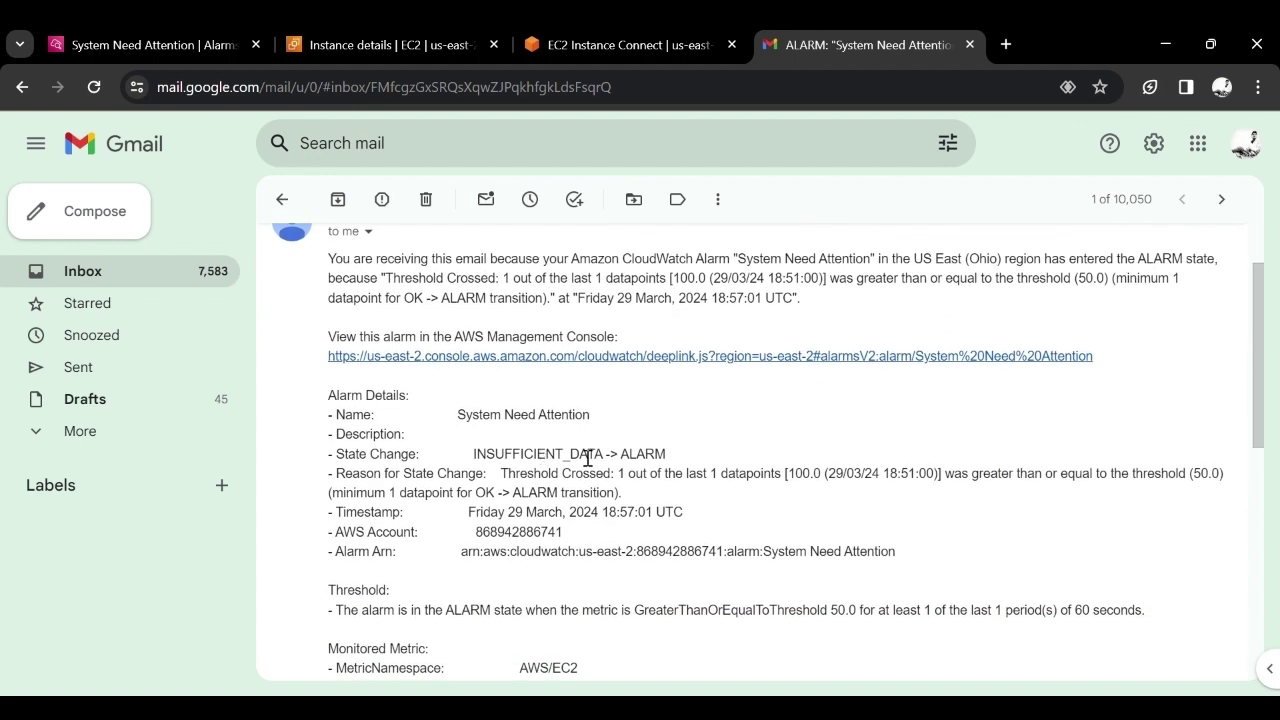
pyautogui.scroll(-3, 588, 458)
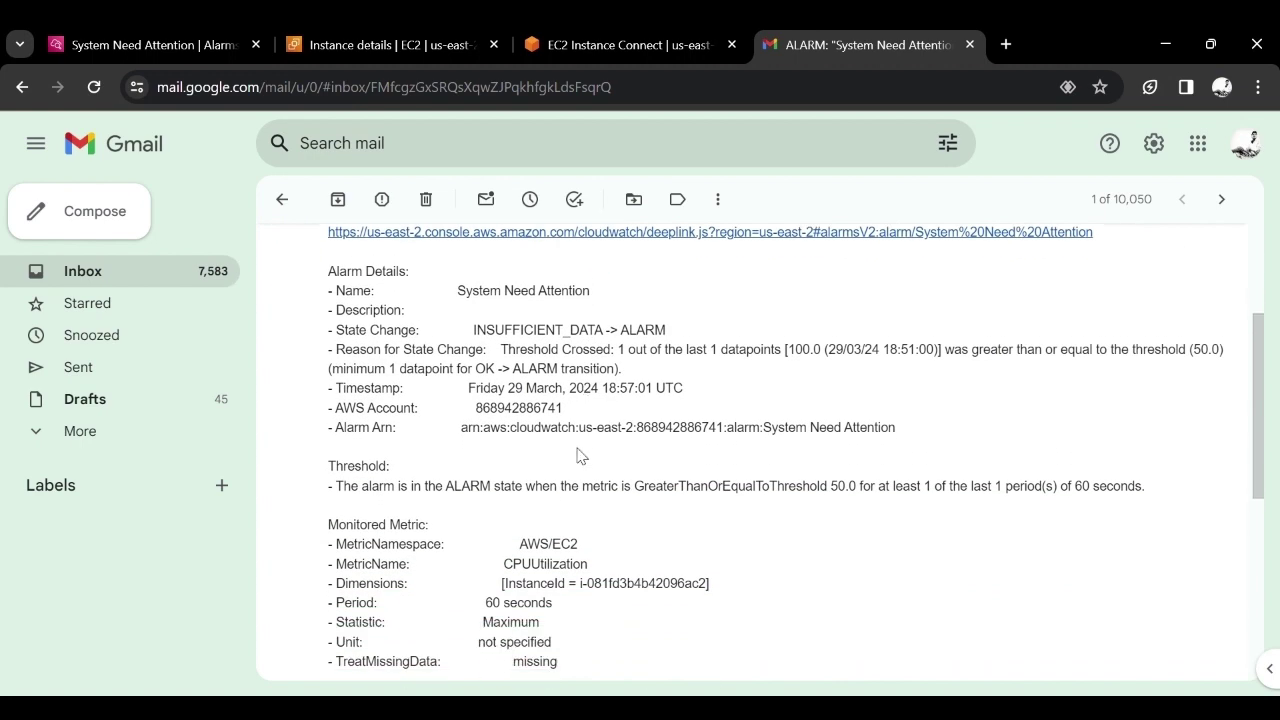
pyautogui.scroll(-2, 580, 456)
pyautogui.scroll(-1, 586, 452)
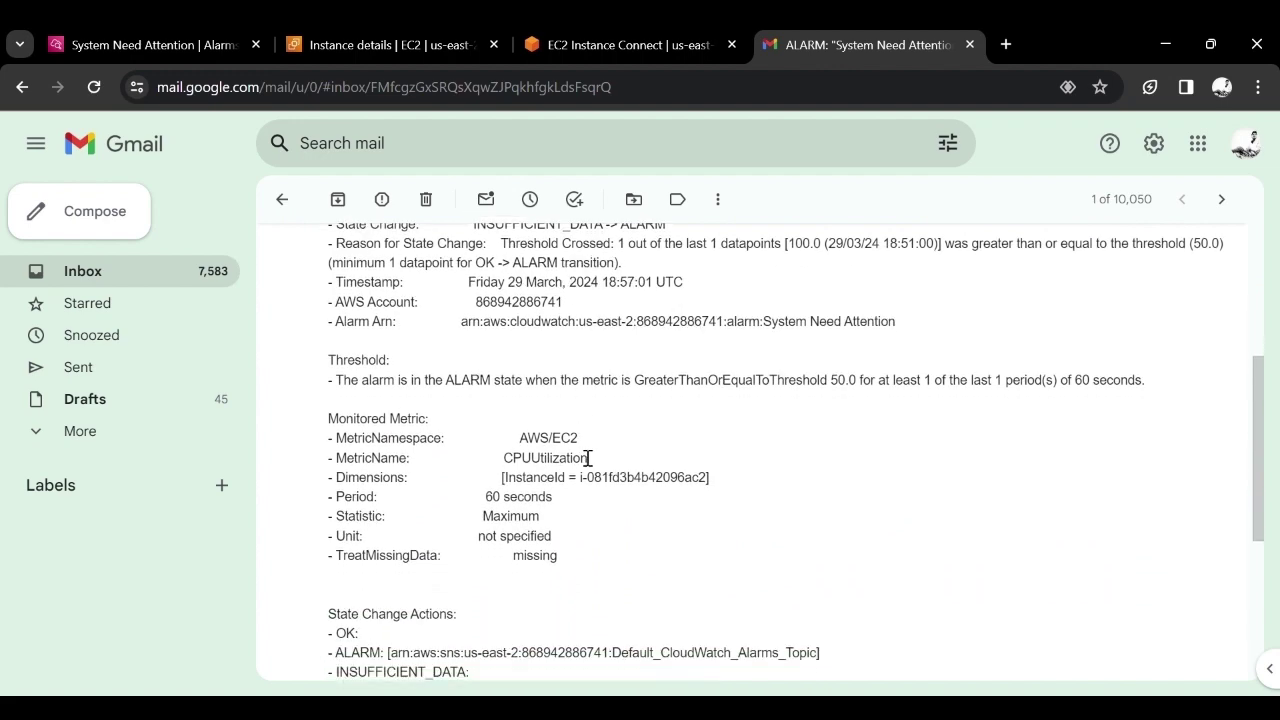
pyautogui.scroll(-3, 586, 457)
pyautogui.scroll(1, 580, 457)
pyautogui.scroll(-1, 580, 455)
pyautogui.scroll(5, 580, 455)
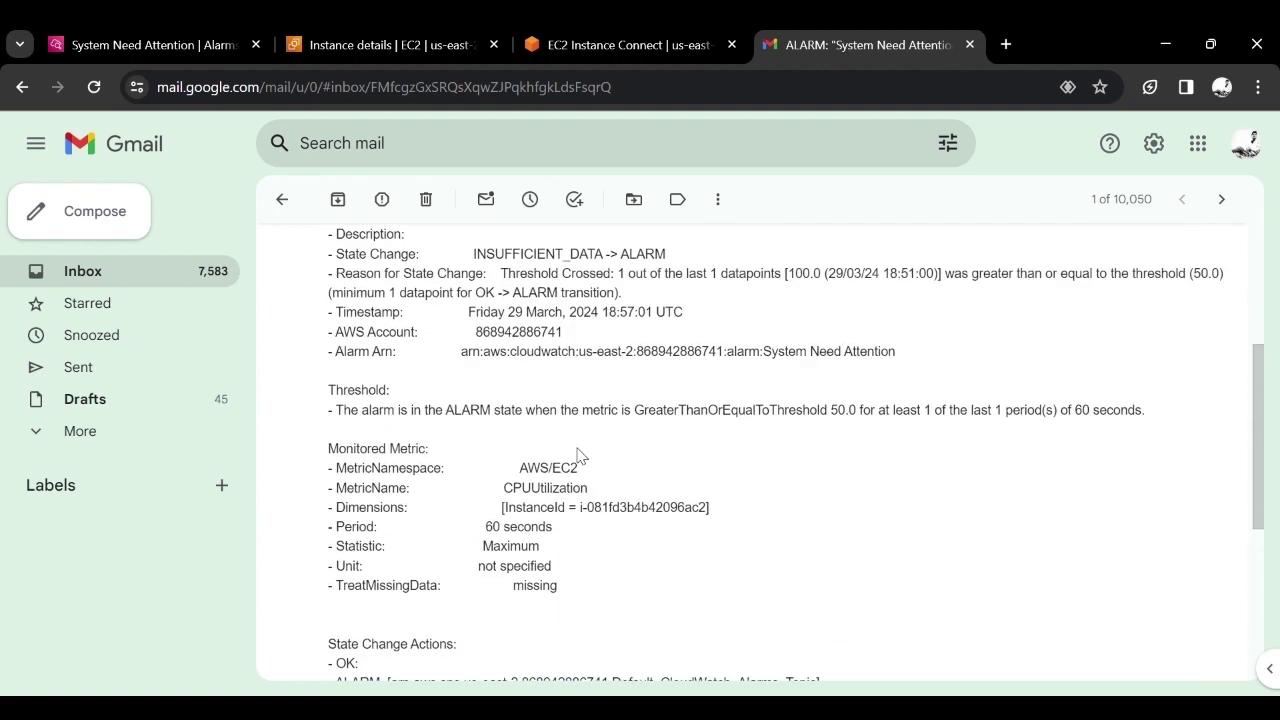
pyautogui.scroll(5, 584, 457)
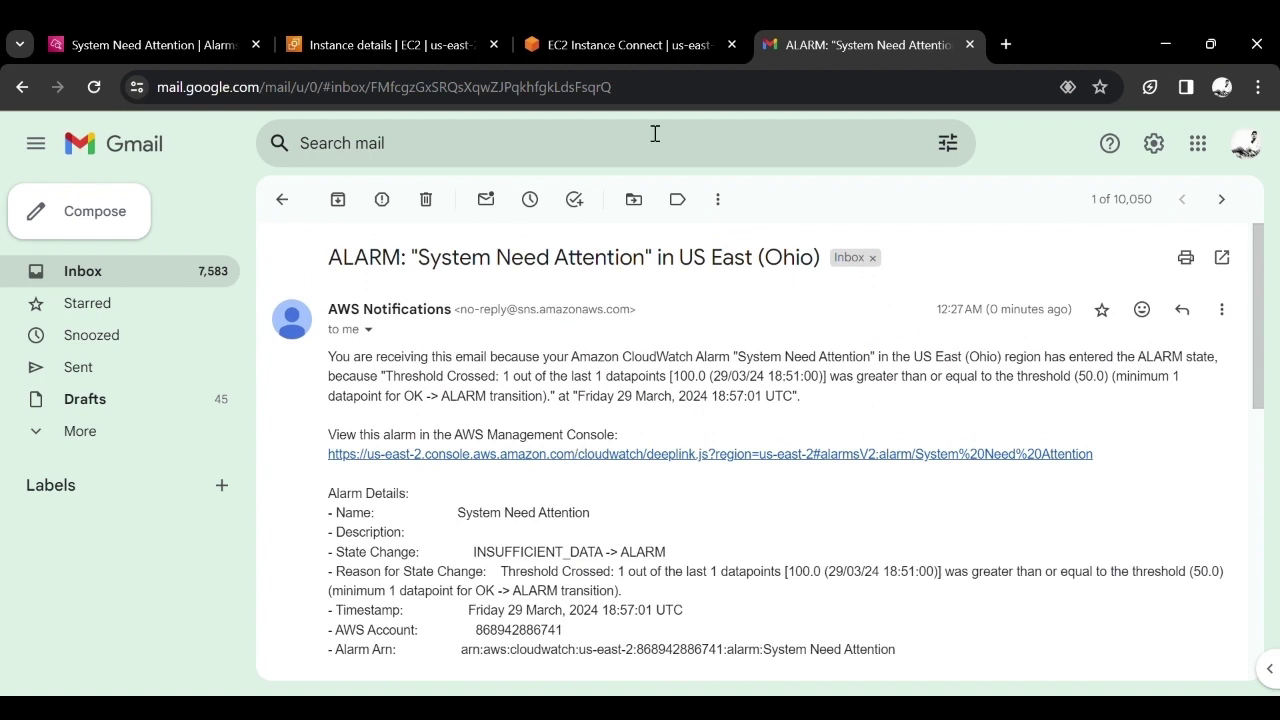